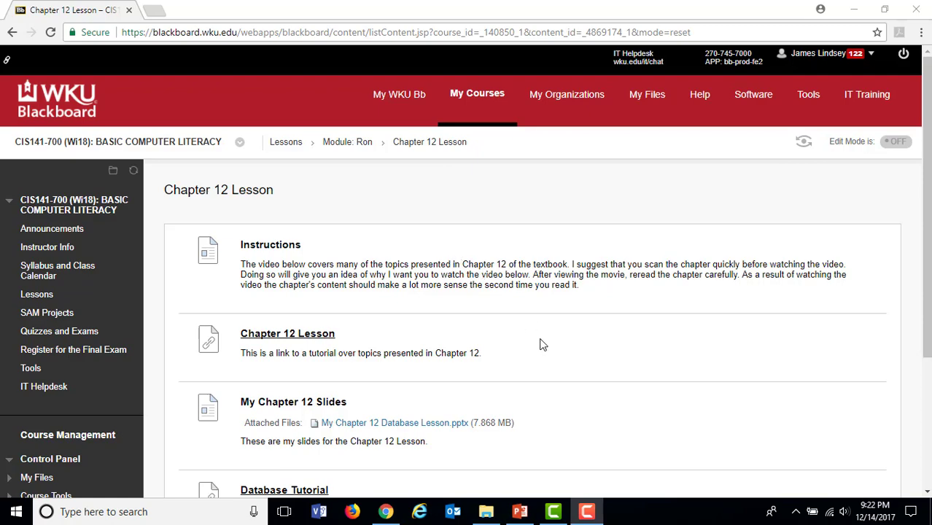
Step: Look over the Chapter 12 project files on the course page and locate Access 2016 among the installed programs
{"action": "scroll", "coordinate": [545, 347], "scroll_direction": "down", "scroll_amount": 3}
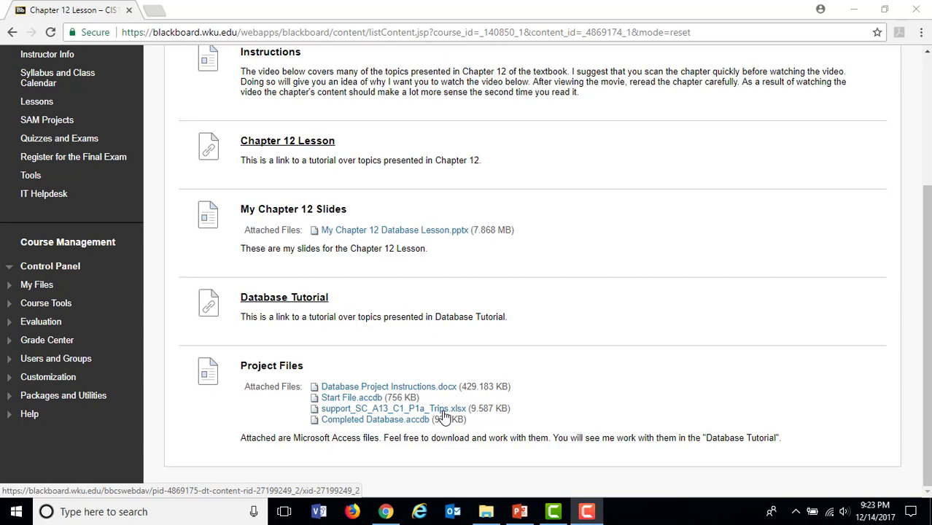
{"action": "left_click", "coordinate": [17, 512]}
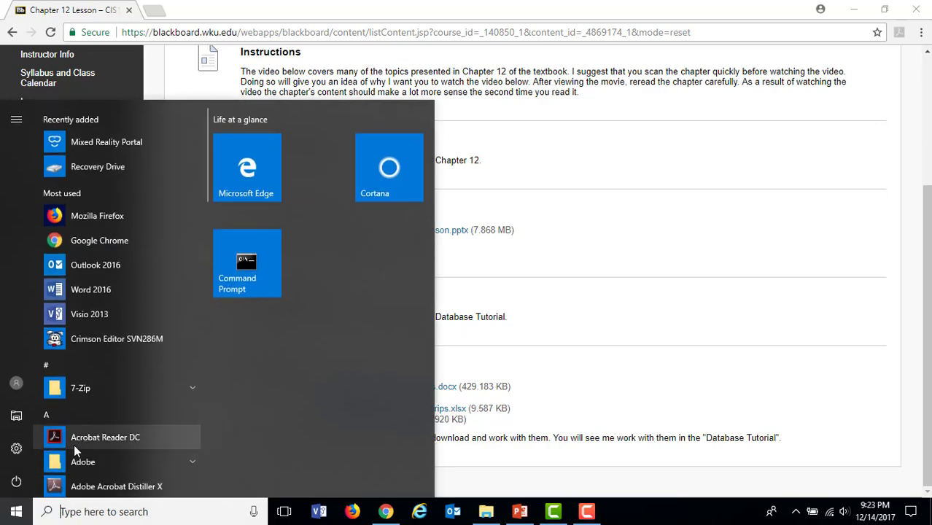
{"action": "scroll", "coordinate": [86, 438], "scroll_direction": "down", "scroll_amount": 8}
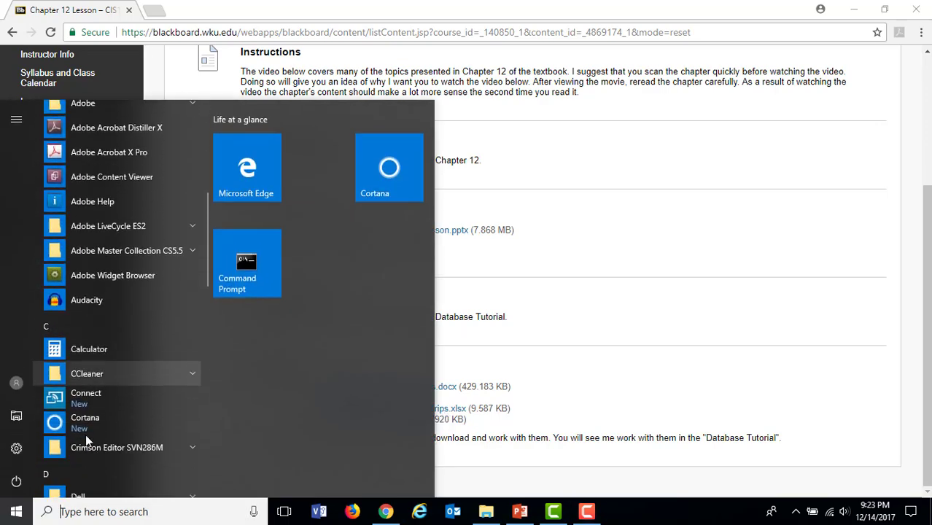
{"action": "scroll", "coordinate": [86, 436], "scroll_direction": "down", "scroll_amount": 8}
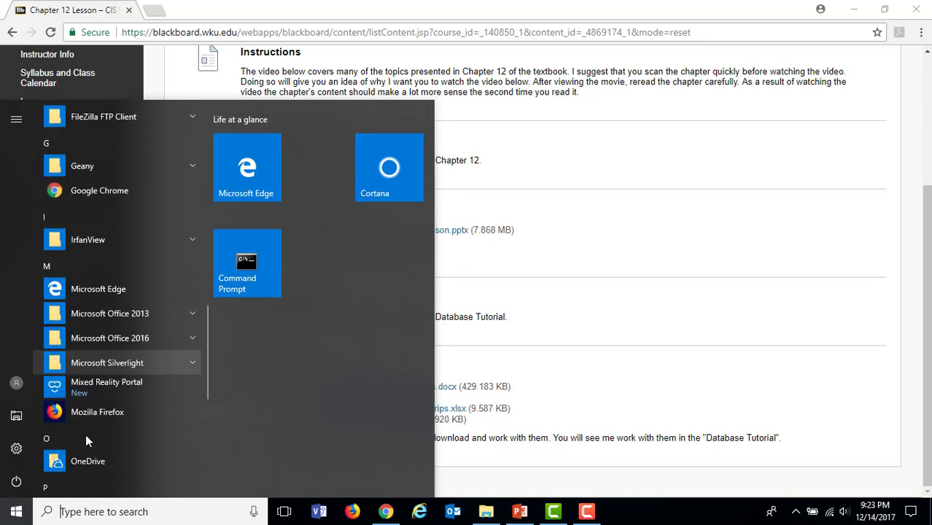
{"action": "left_click", "coordinate": [86, 339]}
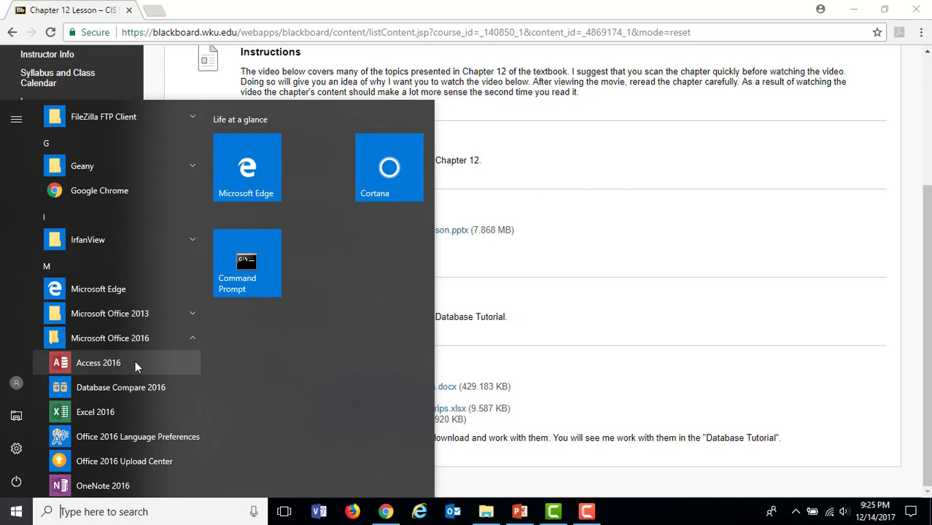
{"action": "left_click", "coordinate": [550, 284]}
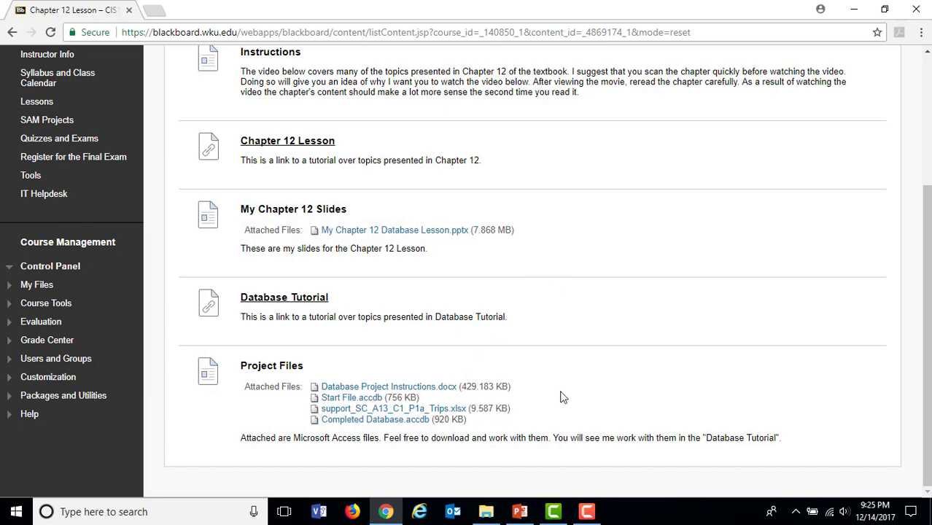
Step: Open Database Project Instructions.docx from the Hands on Database Lesson folder in Word and enable editing
{"action": "left_click", "coordinate": [489, 514]}
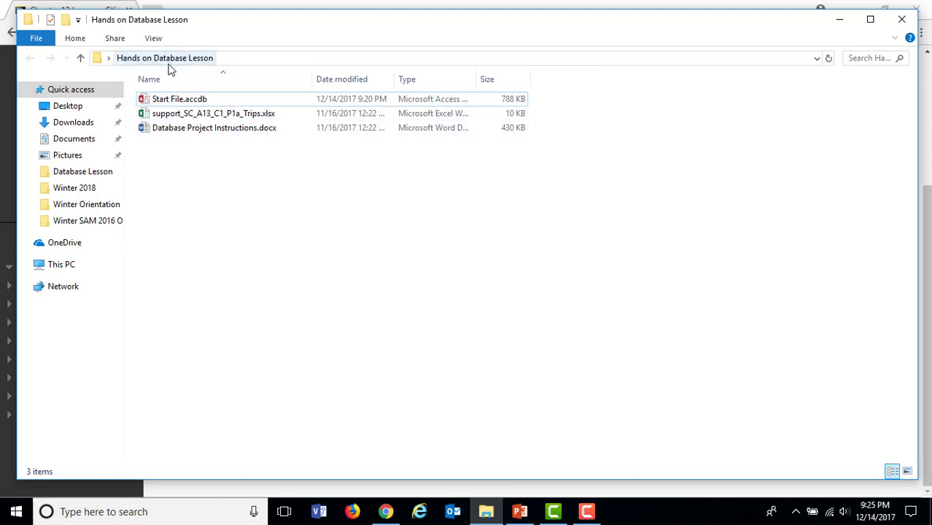
{"action": "double_click", "coordinate": [206, 131]}
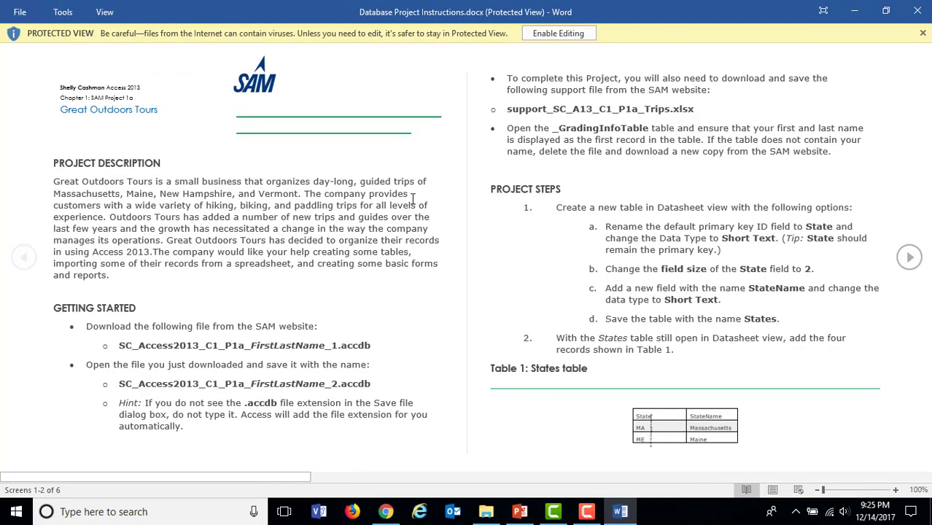
{"action": "left_click", "coordinate": [576, 34]}
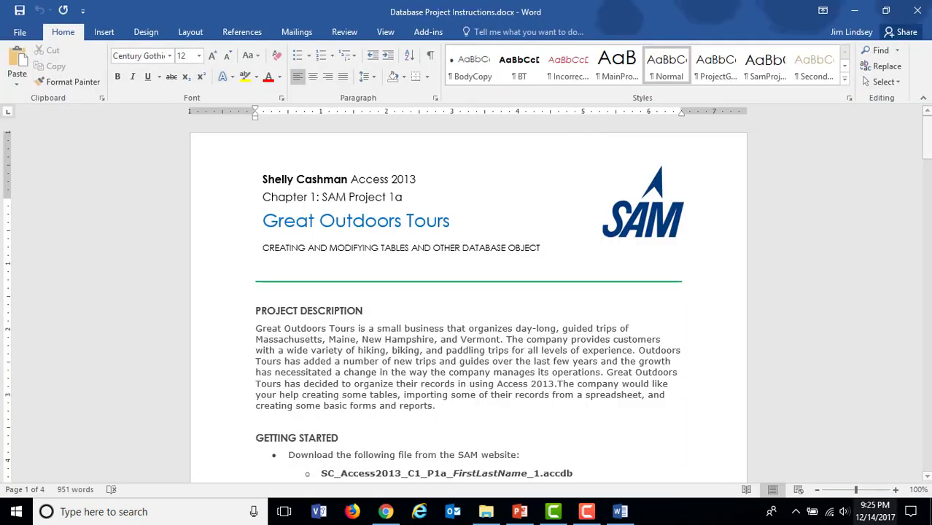
Step: Read item 1 of the Project Steps at 160% zoom, highlighting the words "in Datasheet view"
{"action": "left_click", "coordinate": [896, 490]}
{"action": "left_click", "coordinate": [896, 490]}
{"action": "left_click", "coordinate": [895, 491]}
{"action": "left_click", "coordinate": [896, 490]}
{"action": "left_click", "coordinate": [896, 490]}
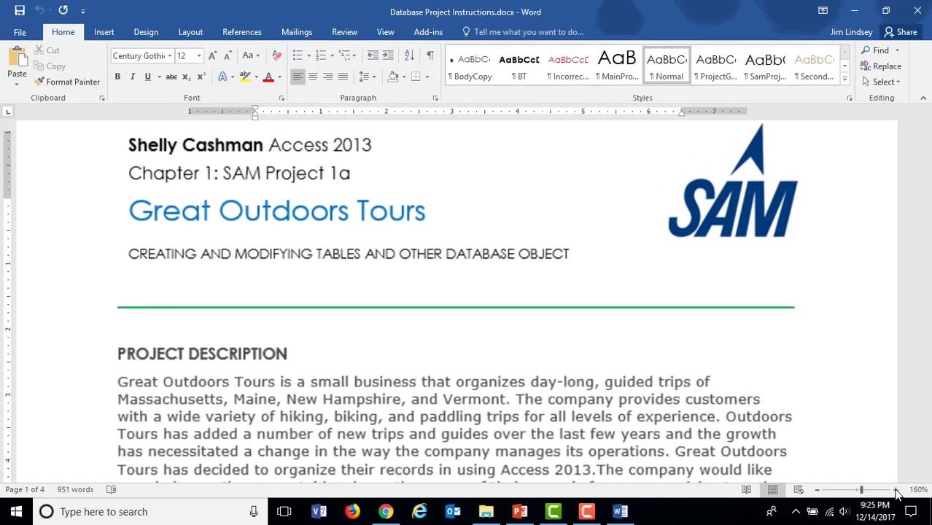
{"action": "left_click", "coordinate": [896, 490]}
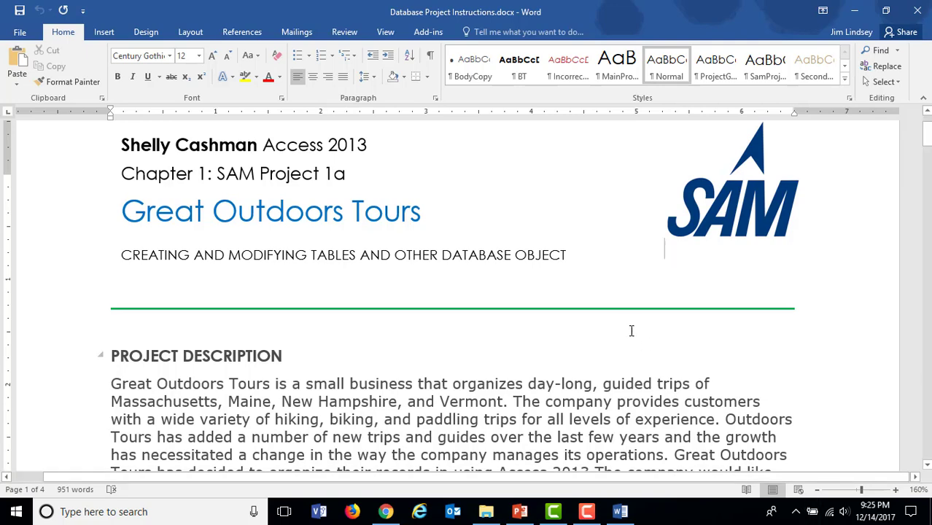
{"action": "scroll", "coordinate": [631, 331], "scroll_direction": "down", "scroll_amount": 1}
{"action": "scroll", "coordinate": [631, 332], "scroll_direction": "down", "scroll_amount": 10}
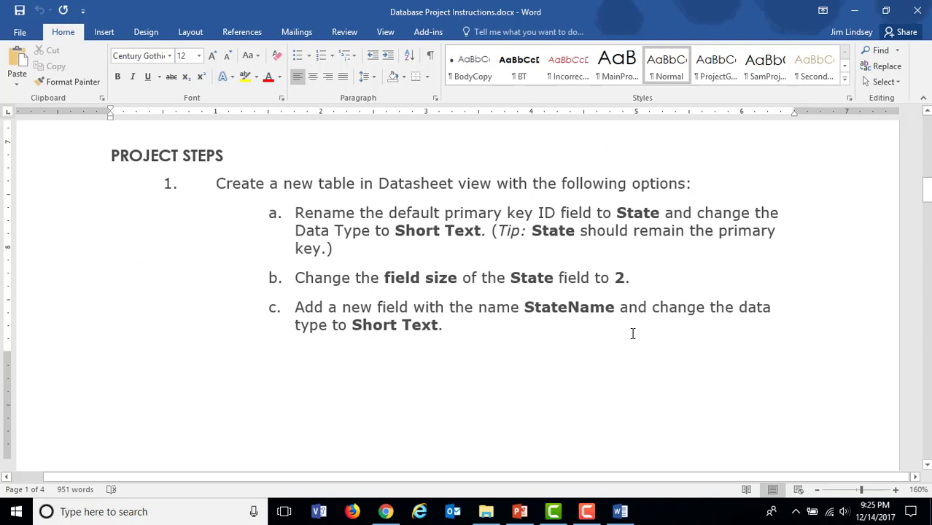
{"action": "scroll", "coordinate": [641, 408], "scroll_direction": "down", "scroll_amount": 1}
{"action": "scroll", "coordinate": [631, 397], "scroll_direction": "up", "scroll_amount": 1}
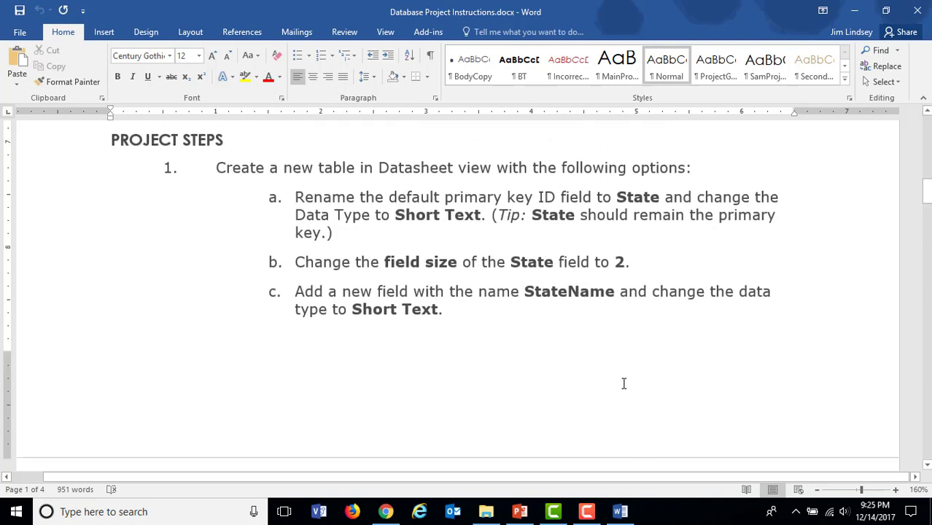
{"action": "scroll", "coordinate": [624, 383], "scroll_direction": "up", "scroll_amount": 1}
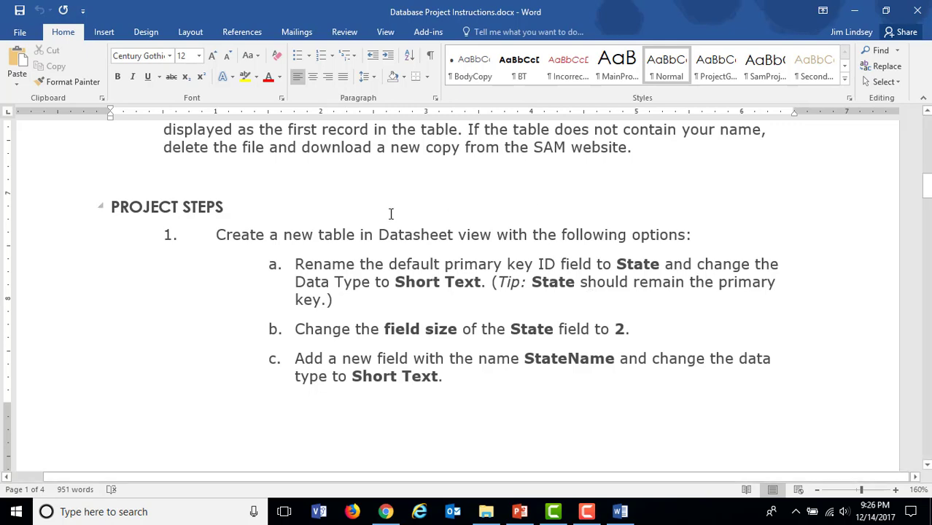
{"action": "left_click_drag", "start_coordinate": [361, 235], "coordinate": [495, 237]}
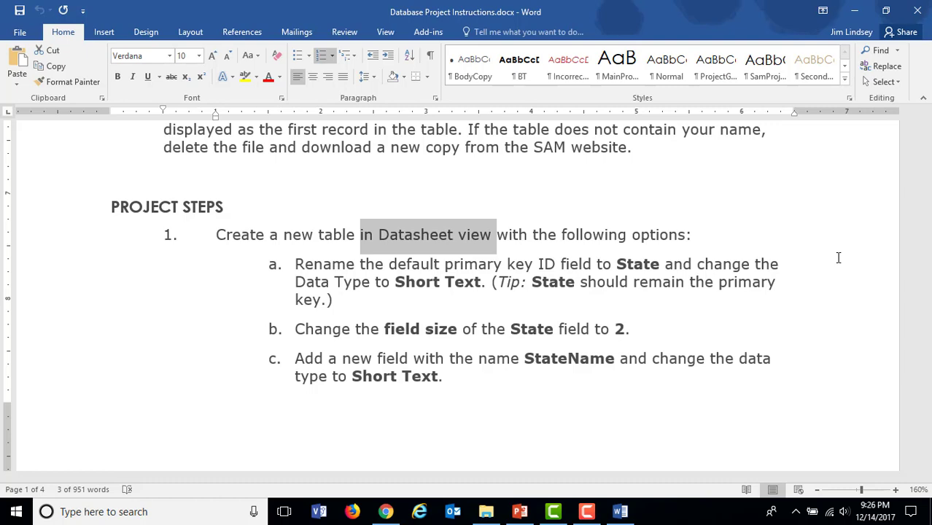
Step: Open Start File.accdb from the Hands on Database Lesson folder in Access and enable its content
{"action": "left_click", "coordinate": [486, 512]}
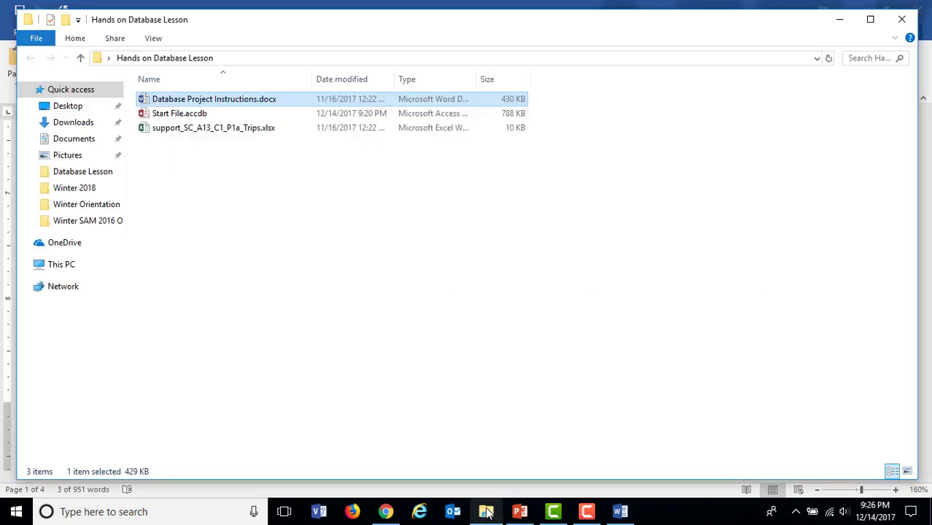
{"action": "double_click", "coordinate": [180, 115]}
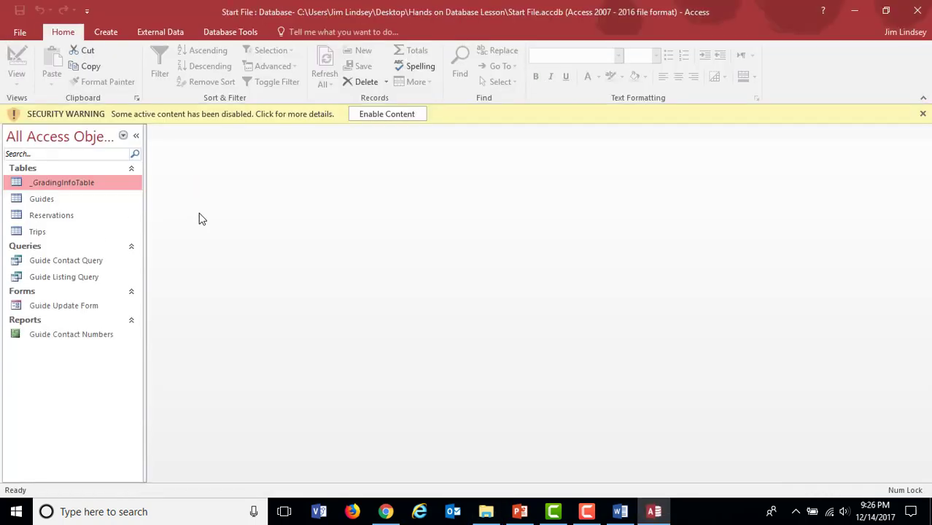
{"action": "left_click", "coordinate": [372, 114]}
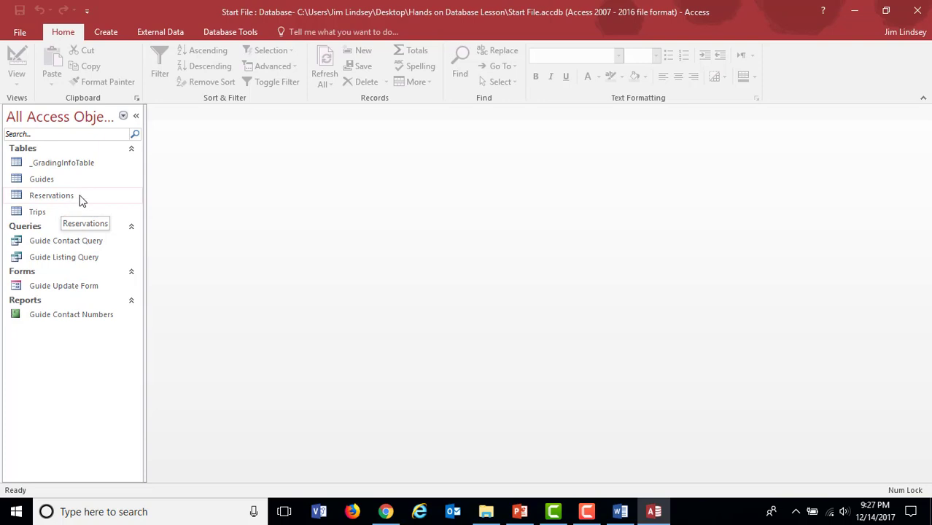
Step: Create a new table in Datasheet view in the Start File database
{"action": "left_click", "coordinate": [110, 32]}
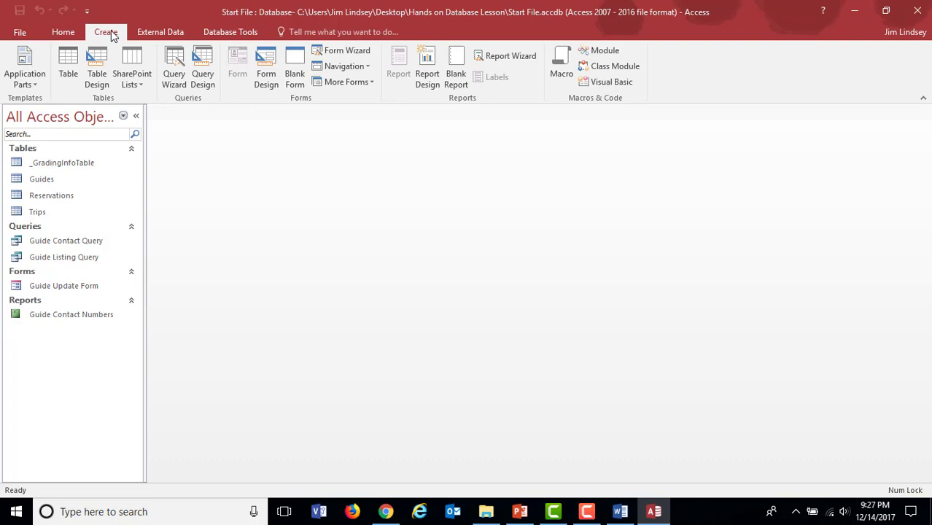
{"action": "left_click", "coordinate": [67, 72]}
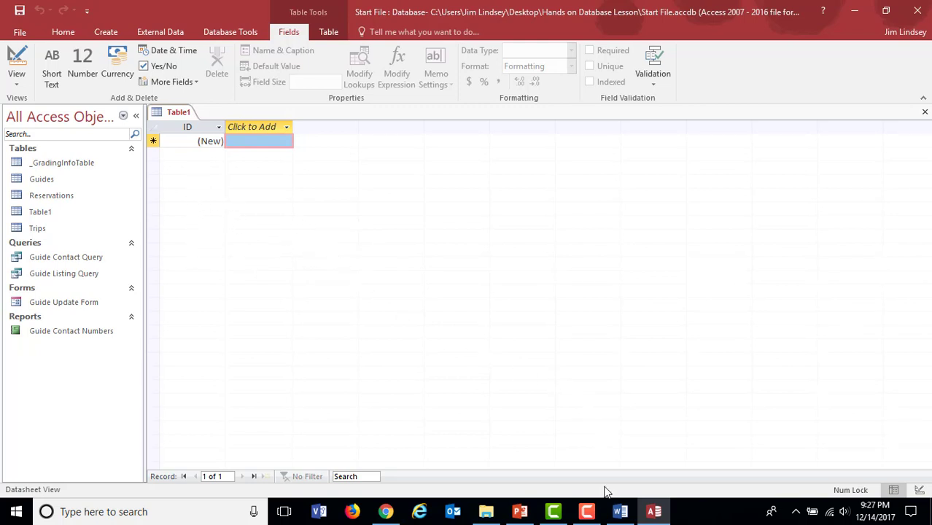
Step: Check item 1a of the Word instructions about the default primary key ID field, then return to the Access table
{"action": "left_click", "coordinate": [620, 513]}
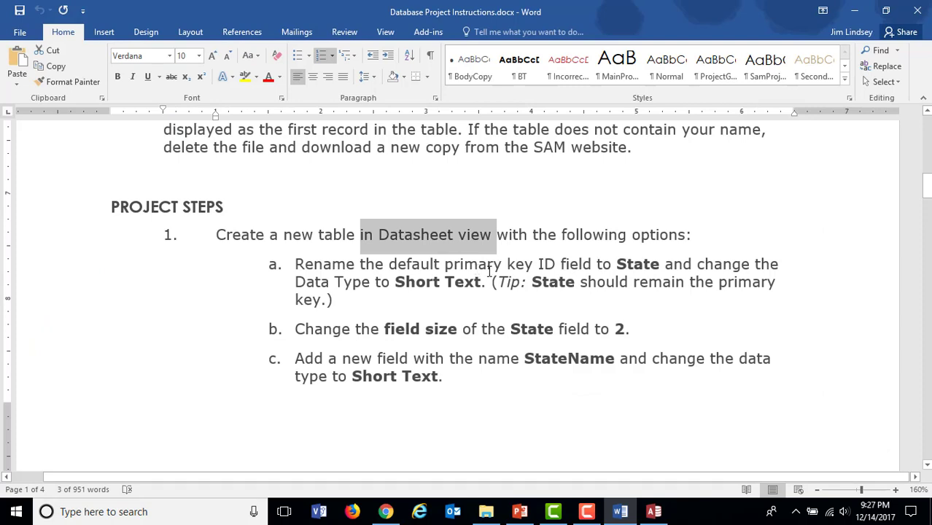
{"action": "left_click", "coordinate": [470, 264]}
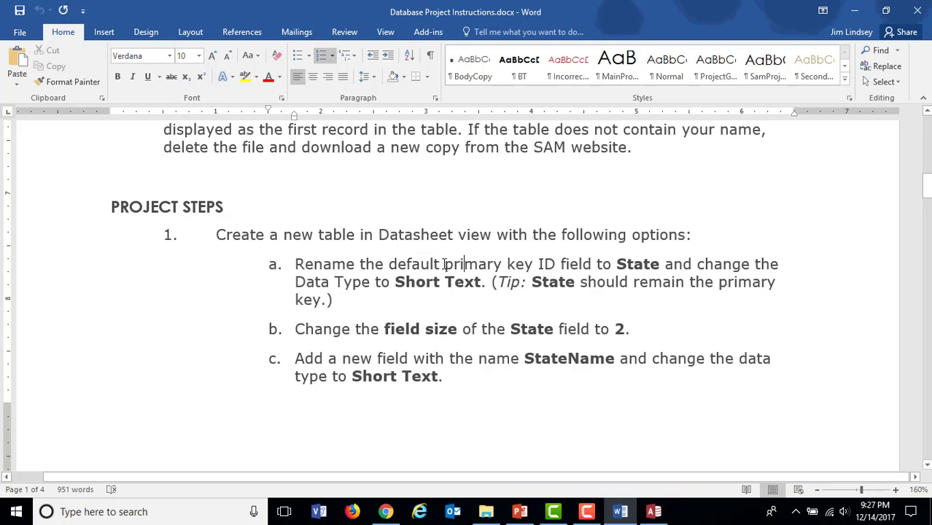
{"action": "left_click_drag", "start_coordinate": [444, 264], "coordinate": [537, 267]}
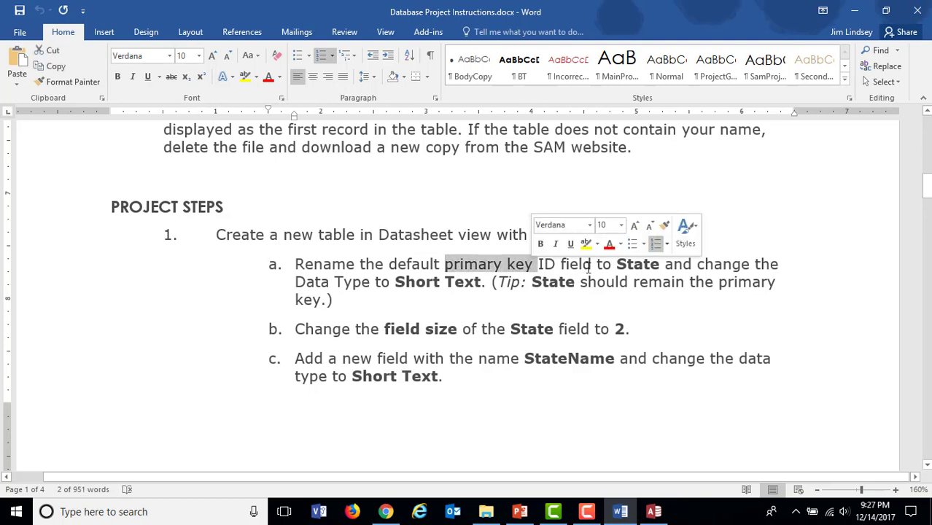
{"action": "left_click", "coordinate": [496, 270]}
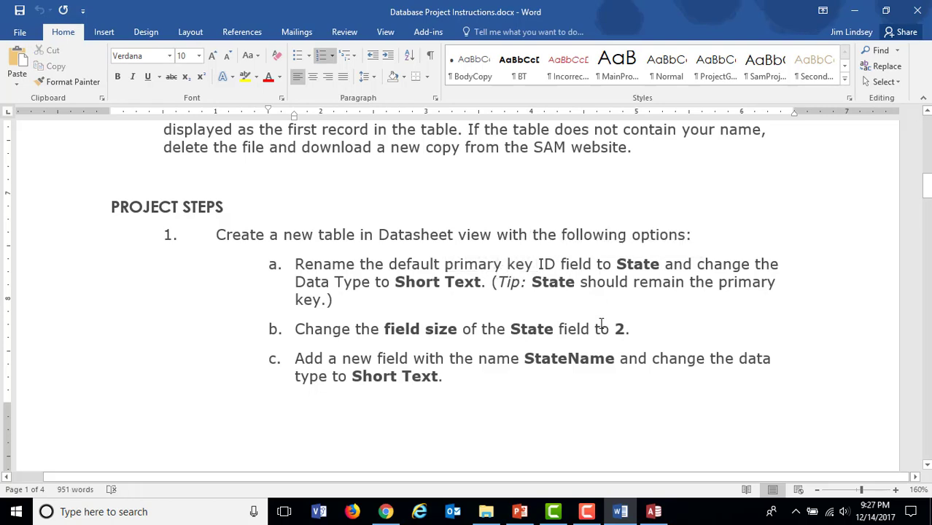
{"action": "left_click", "coordinate": [653, 511]}
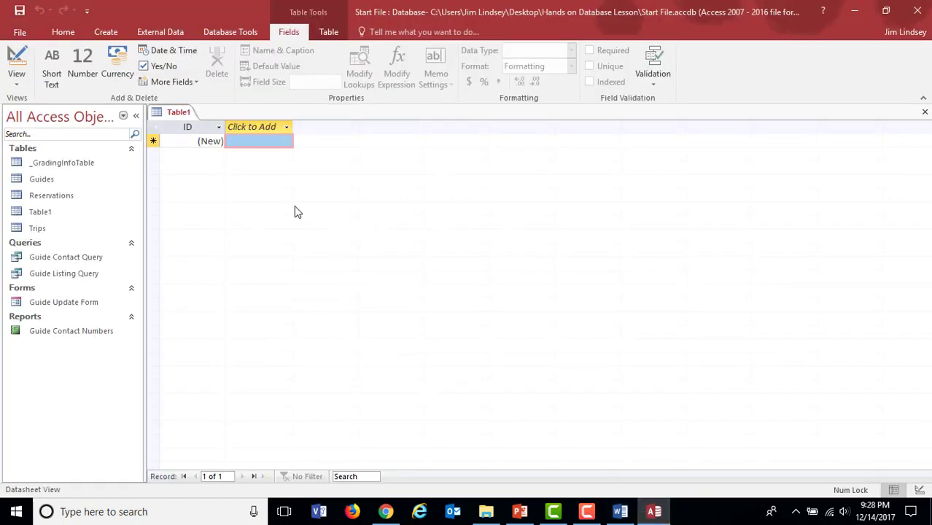
{"action": "left_click", "coordinate": [191, 126]}
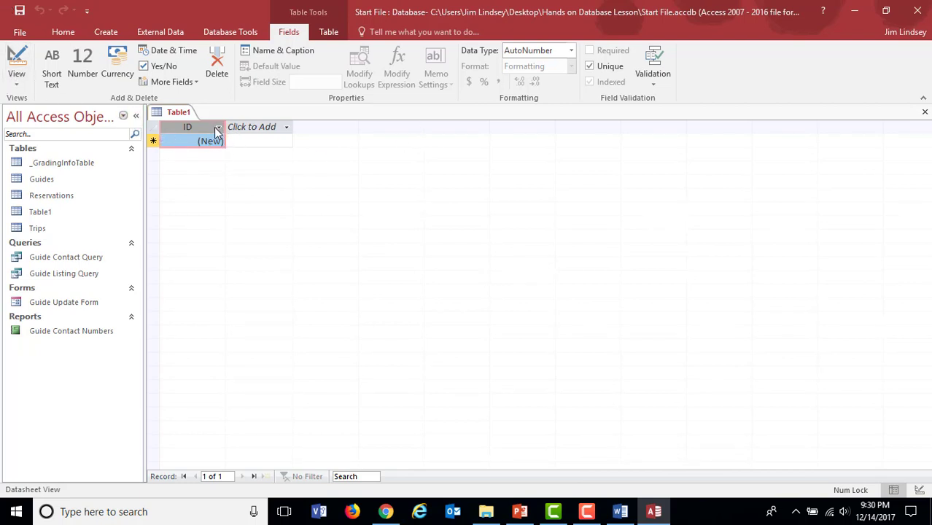
{"action": "right_click", "coordinate": [217, 132]}
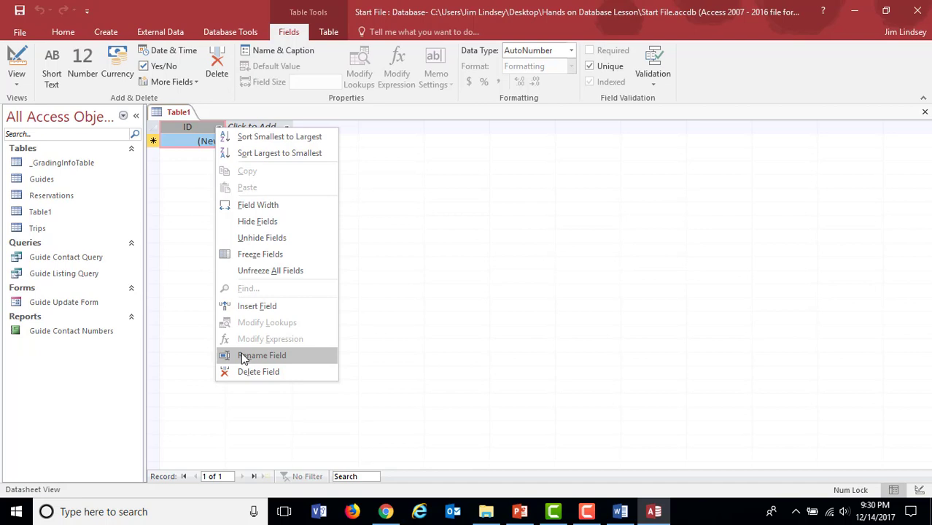
{"action": "left_click", "coordinate": [180, 143]}
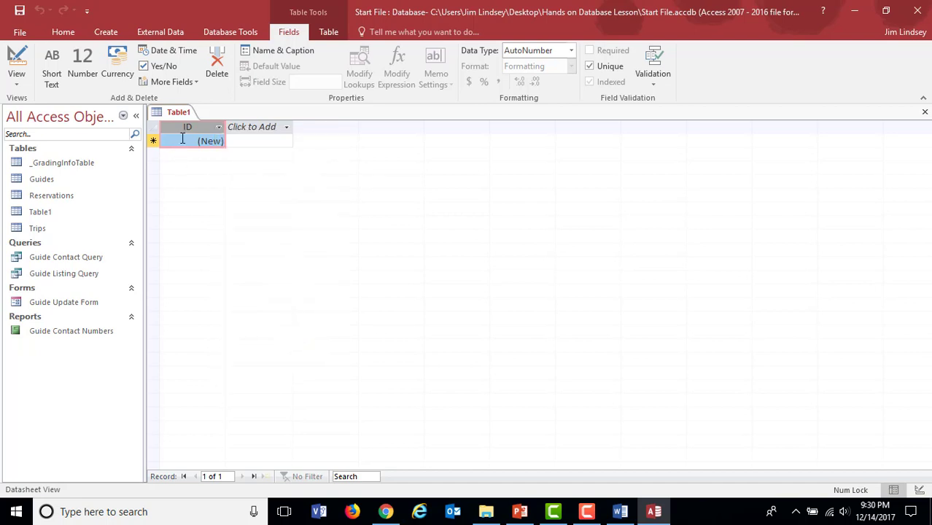
Step: Switch the new table to Design View, saving it with the name States
{"action": "left_click", "coordinate": [16, 78]}
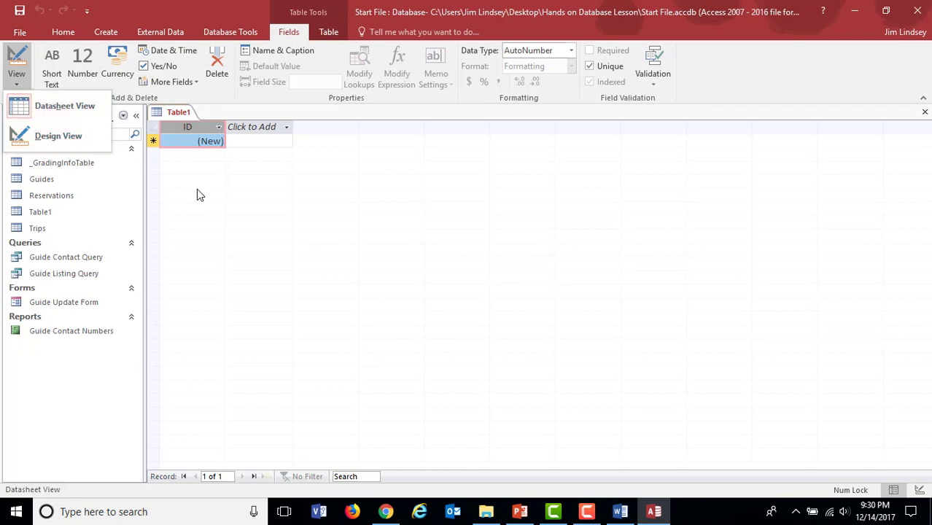
{"action": "left_click", "coordinate": [65, 136]}
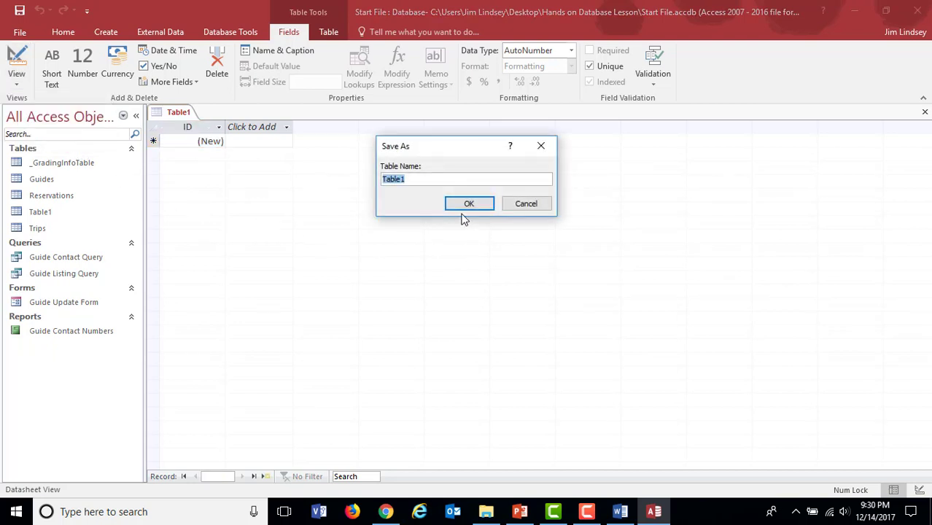
{"action": "type", "text": "States"}
{"action": "left_click", "coordinate": [470, 203]}
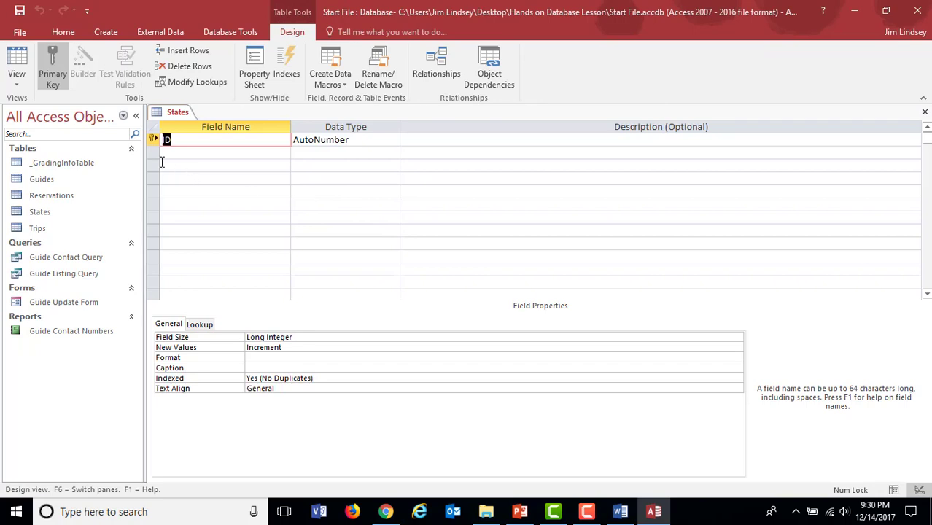
Step: Change the States table to Datasheet View and return it to Design View
{"action": "left_click", "coordinate": [16, 84]}
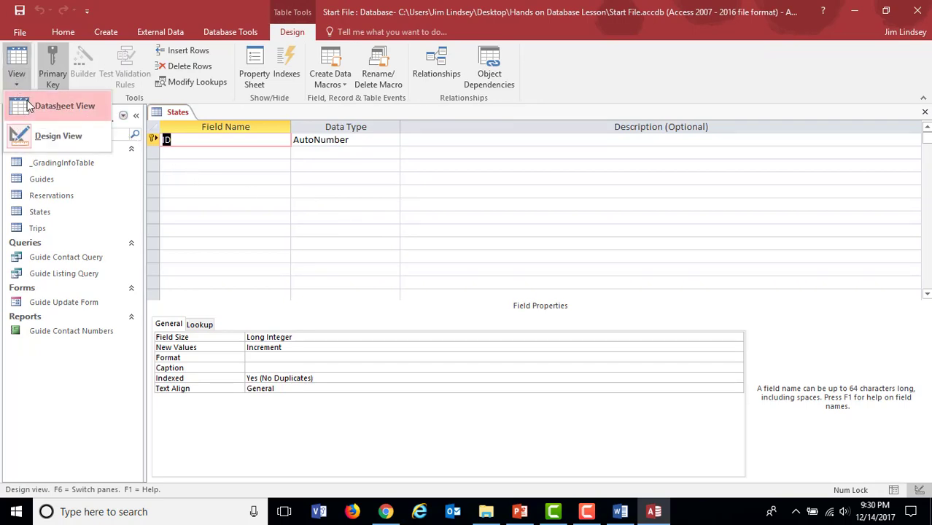
{"action": "left_click", "coordinate": [44, 102]}
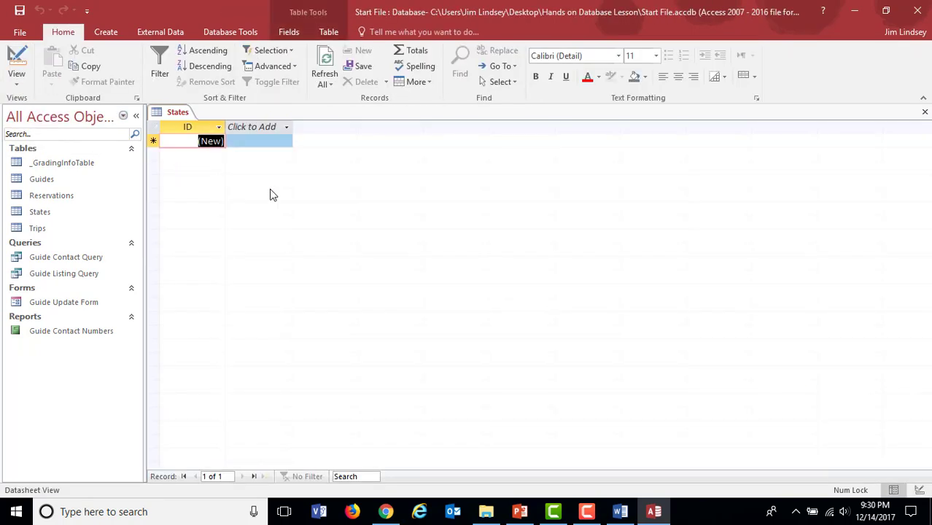
{"action": "left_click", "coordinate": [17, 85]}
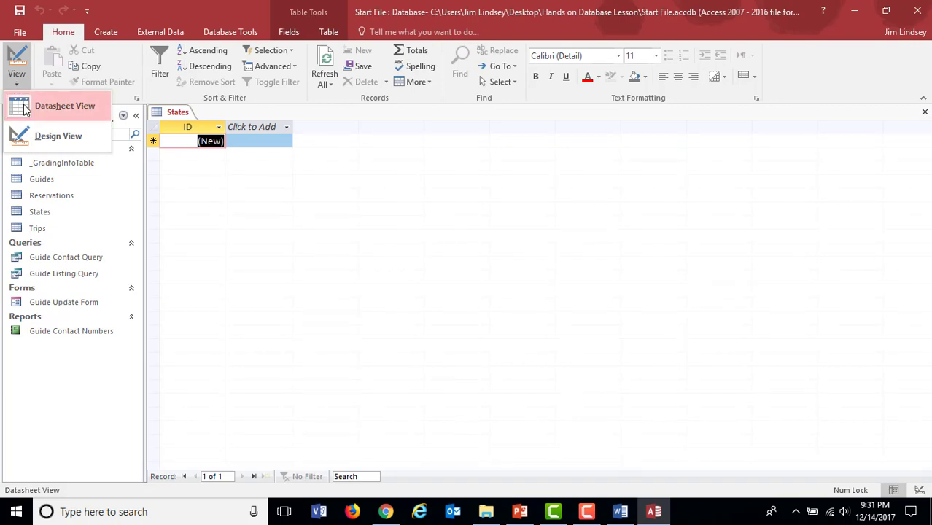
{"action": "left_click", "coordinate": [38, 138]}
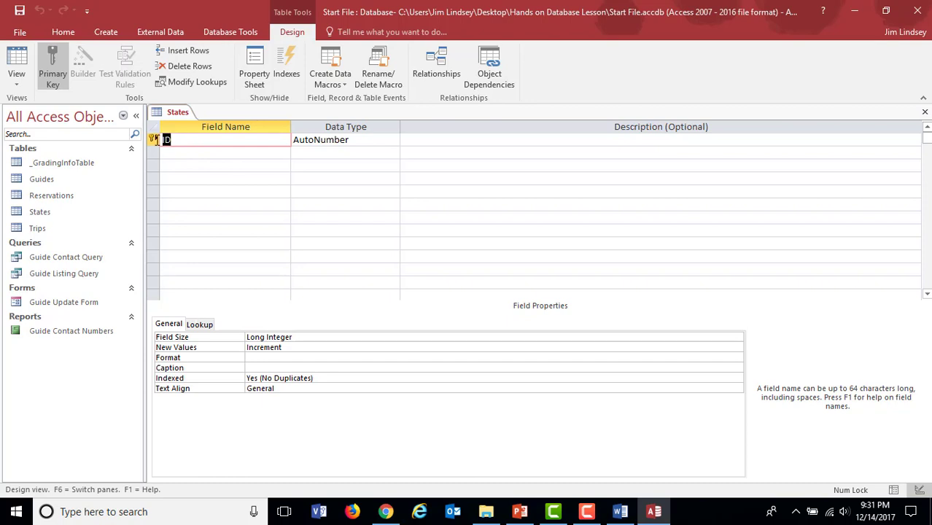
Step: Rename the States table's primary key field ID to State and set its data type to Short Text
{"action": "type", "text": "Sa"}
{"action": "key", "text": "BackSpace"}
{"action": "type", "text": "tate"}
{"action": "left_click", "coordinate": [380, 143]}
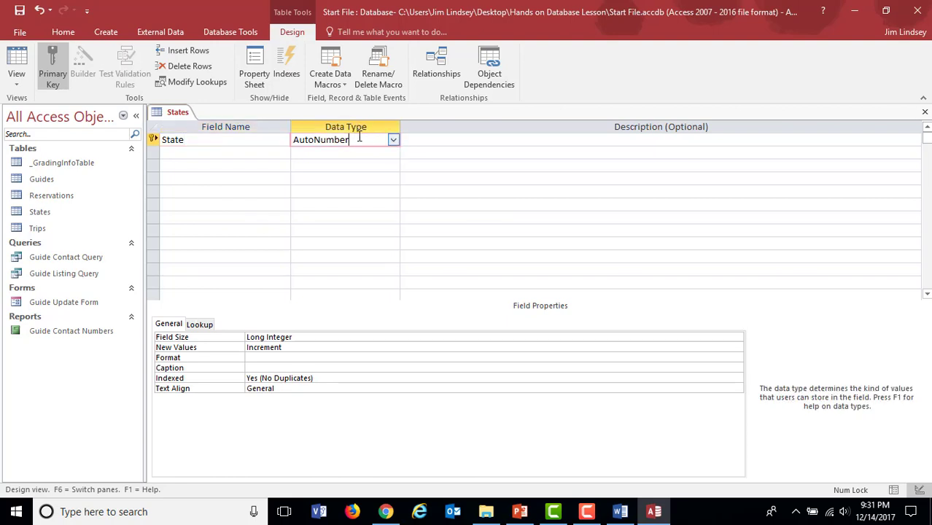
{"action": "left_click", "coordinate": [392, 141]}
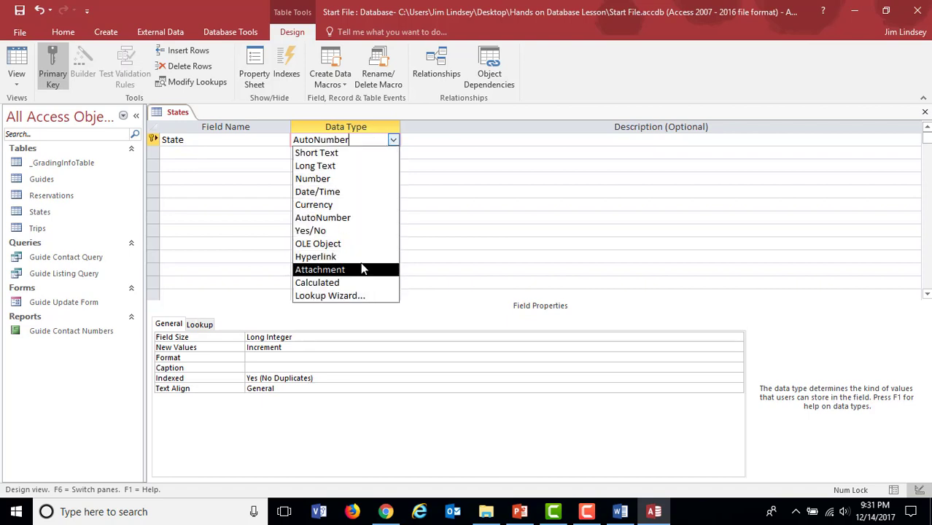
{"action": "left_click", "coordinate": [337, 155]}
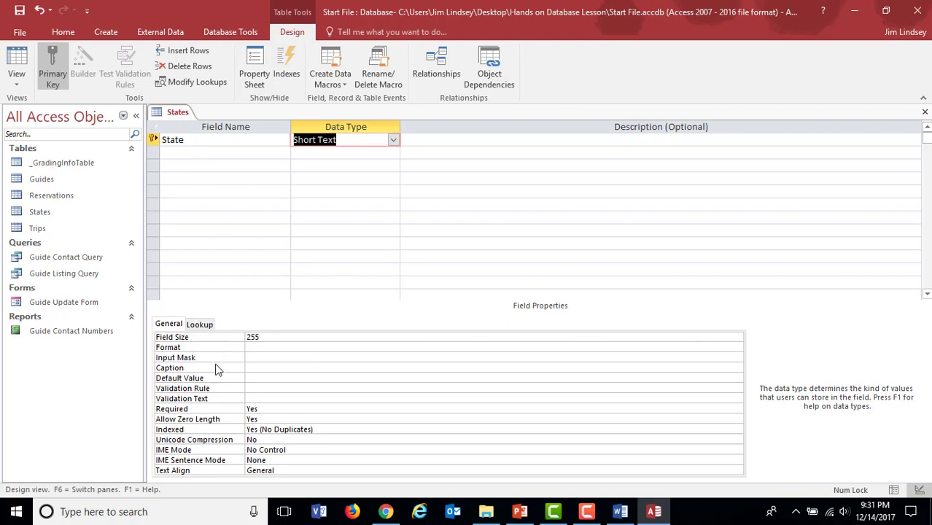
{"action": "left_click", "coordinate": [270, 338]}
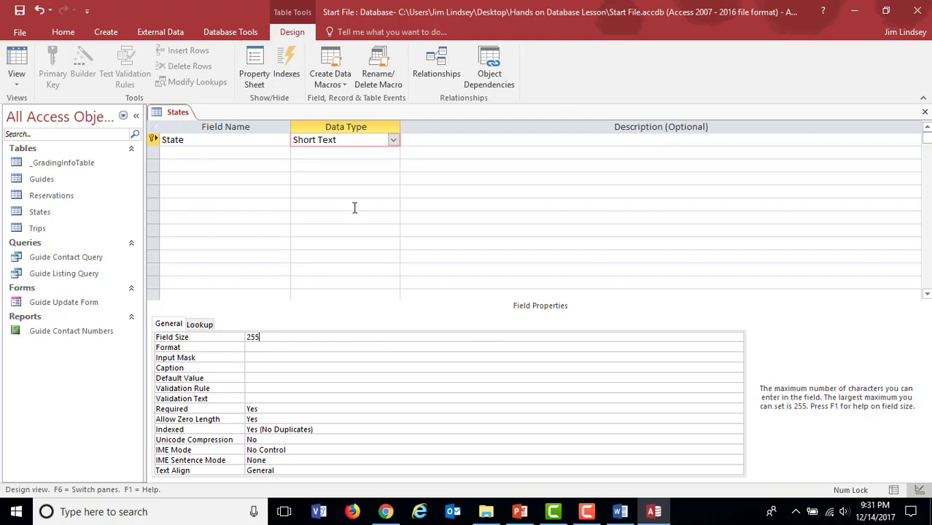
{"action": "left_click", "coordinate": [393, 139]}
{"action": "left_click", "coordinate": [373, 153]}
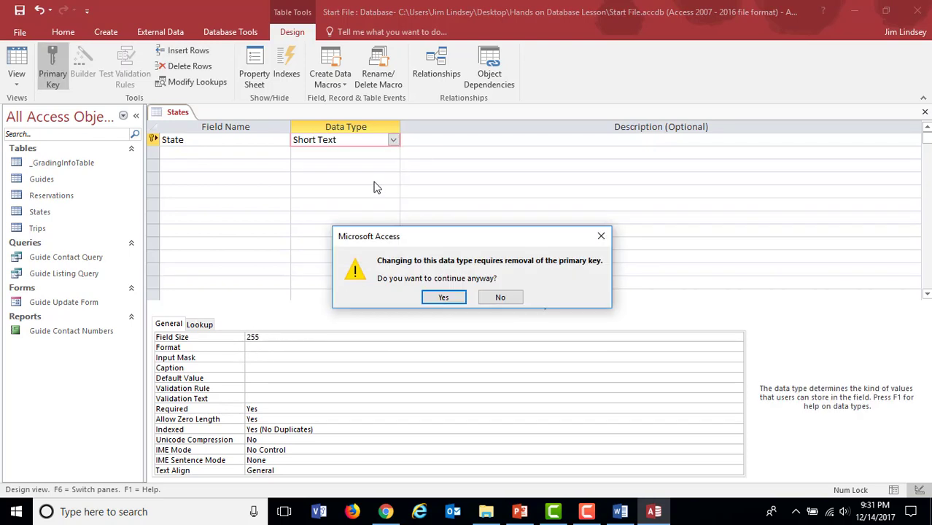
{"action": "left_click", "coordinate": [500, 295]}
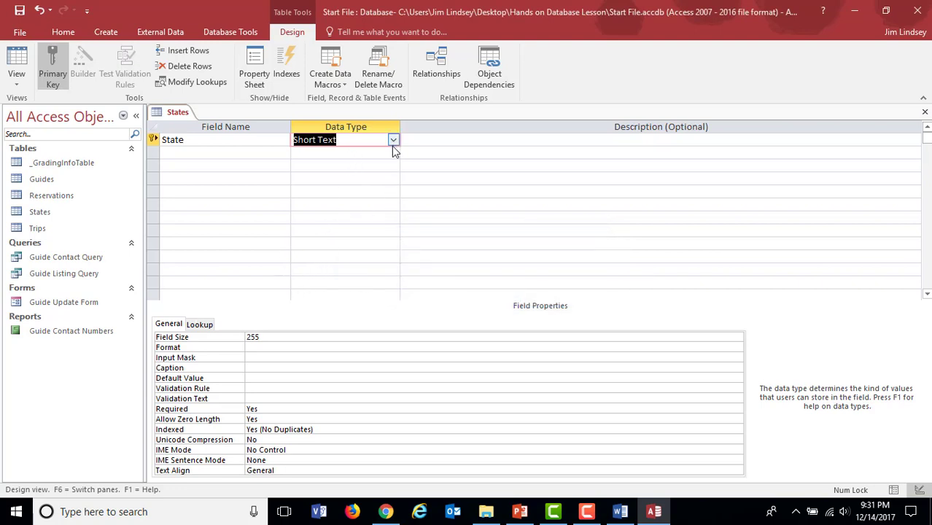
Step: Set the State field's field size to 2
{"action": "left_click", "coordinate": [274, 337]}
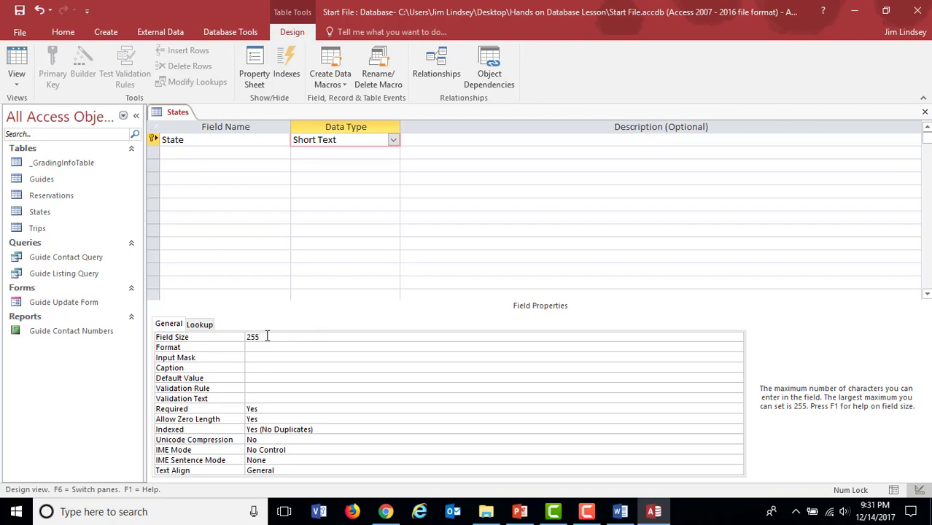
{"action": "left_click_drag", "start_coordinate": [266, 336], "coordinate": [234, 337]}
{"action": "type", "text": "2"}
{"action": "left_click", "coordinate": [301, 346]}
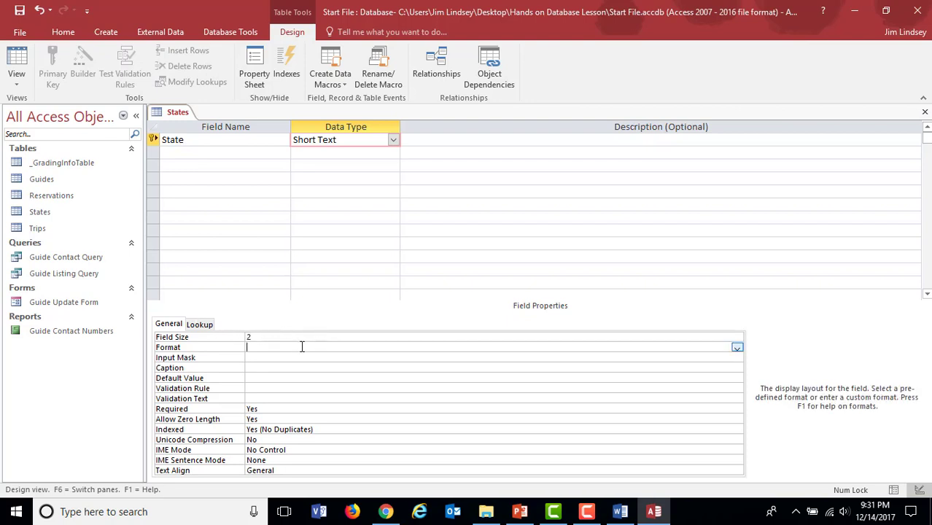
{"action": "left_click", "coordinate": [270, 155]}
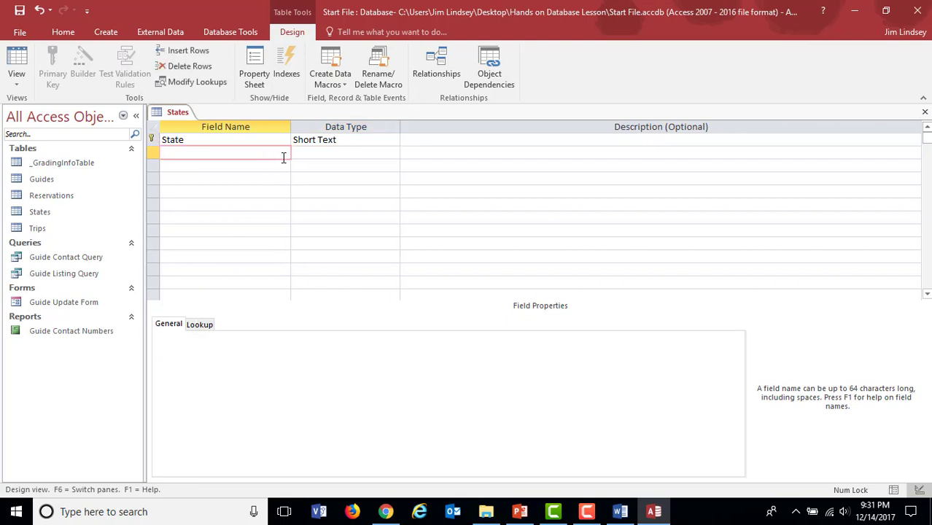
Step: Examine the State field's primary key setting and the data types available for it
{"action": "left_click", "coordinate": [283, 142]}
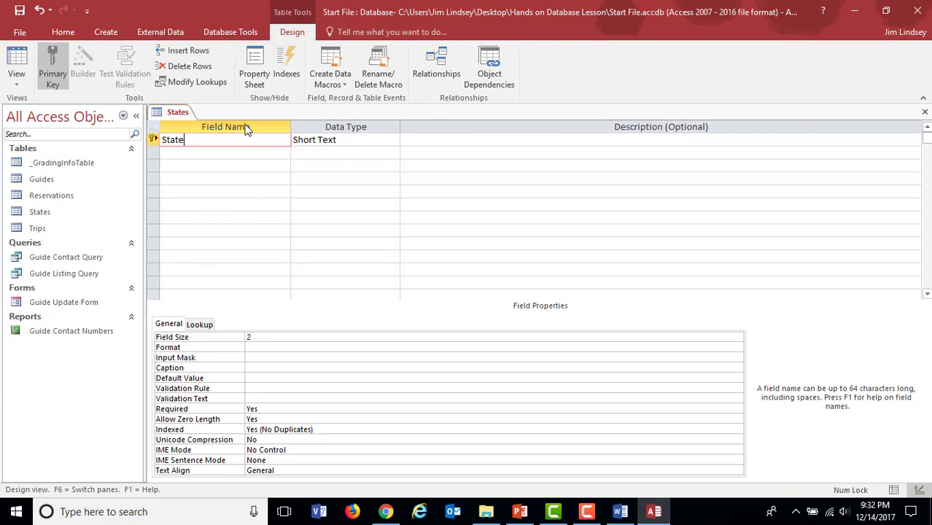
{"action": "left_click", "coordinate": [168, 154]}
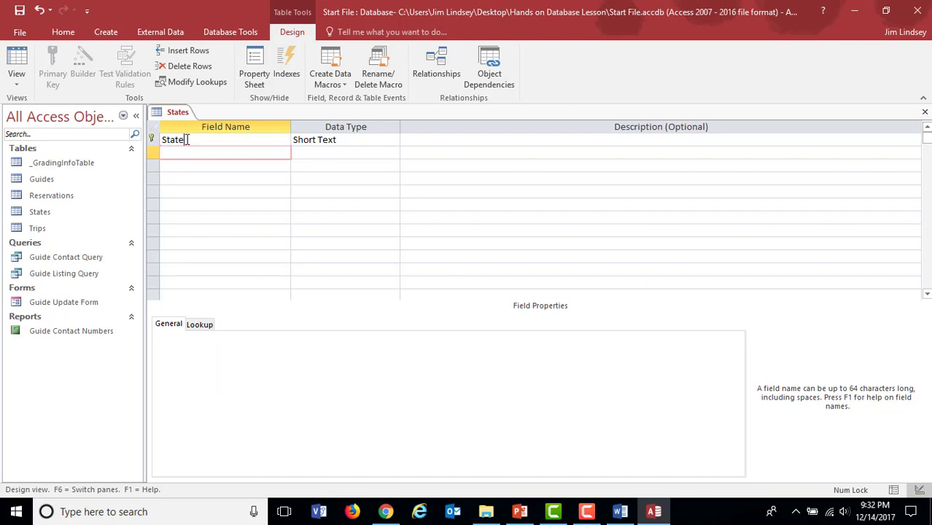
{"action": "left_click", "coordinate": [187, 139]}
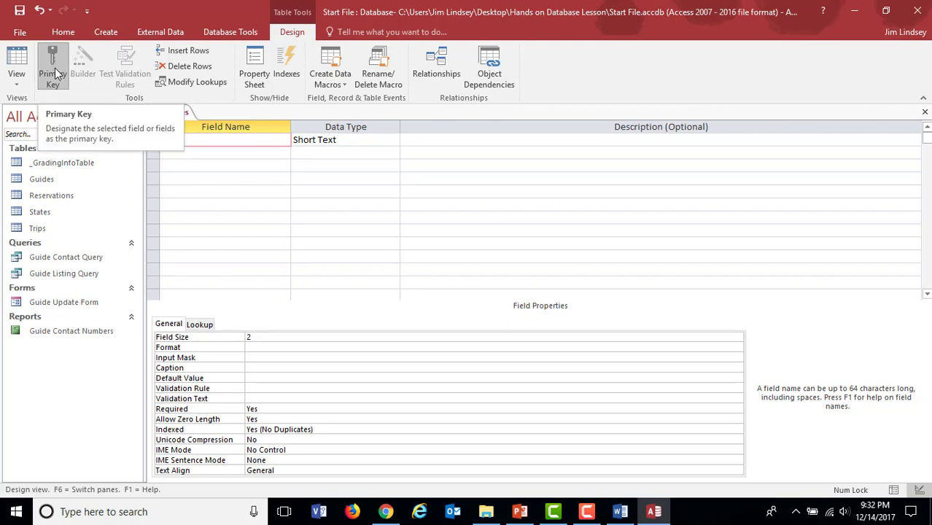
{"action": "left_click", "coordinate": [242, 153]}
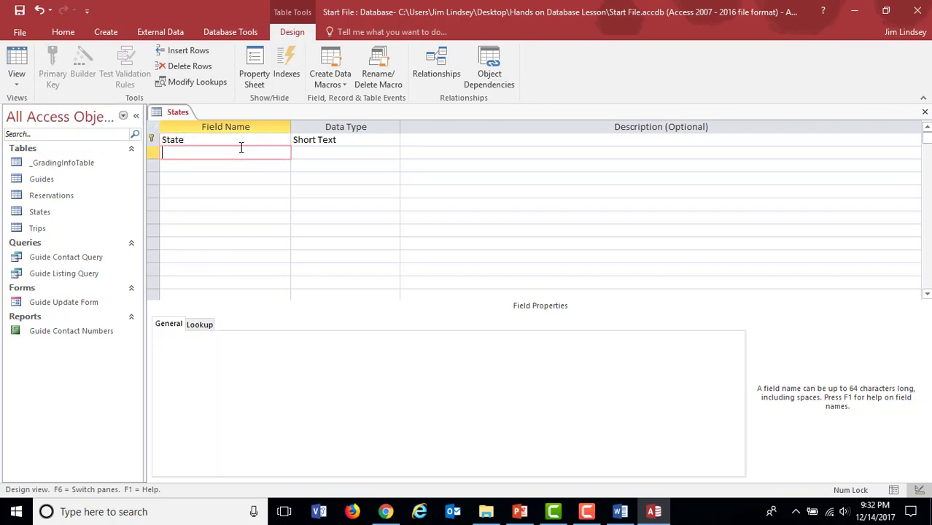
{"action": "left_click", "coordinate": [241, 141]}
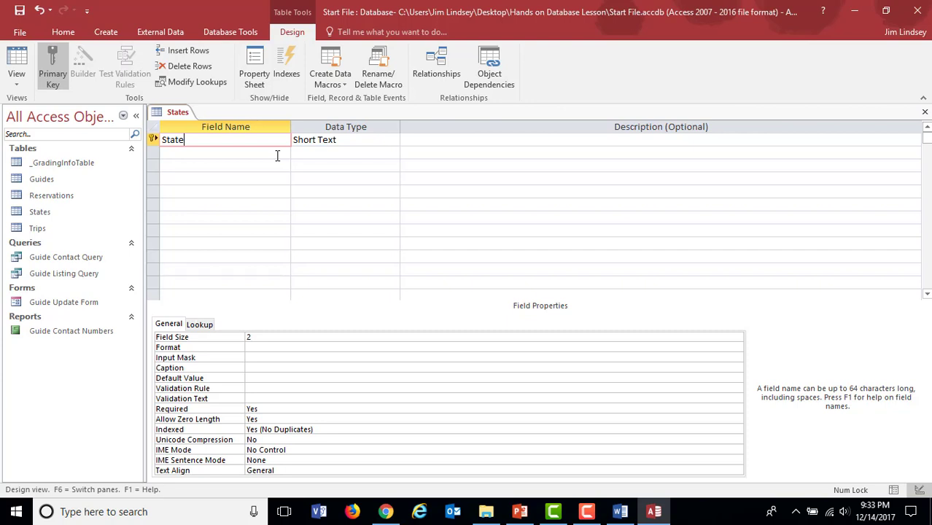
{"action": "left_click", "coordinate": [365, 140]}
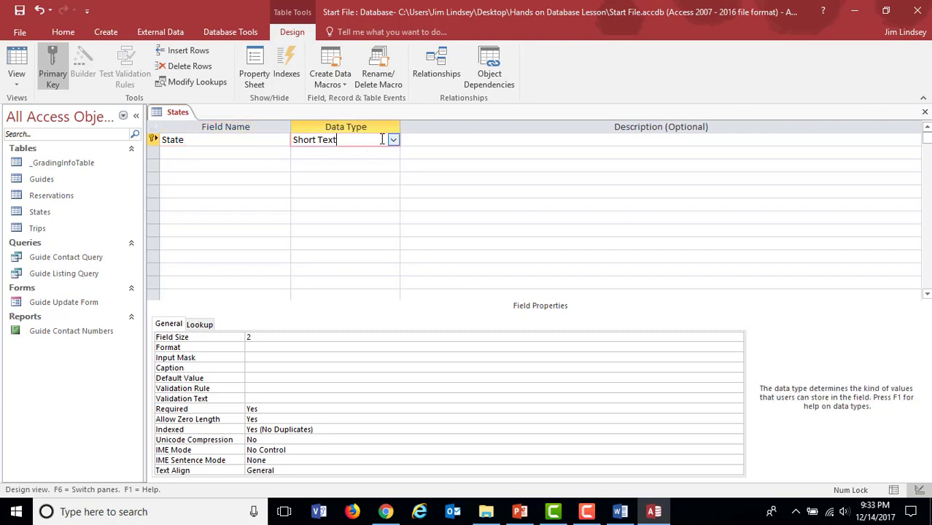
{"action": "left_click", "coordinate": [392, 140]}
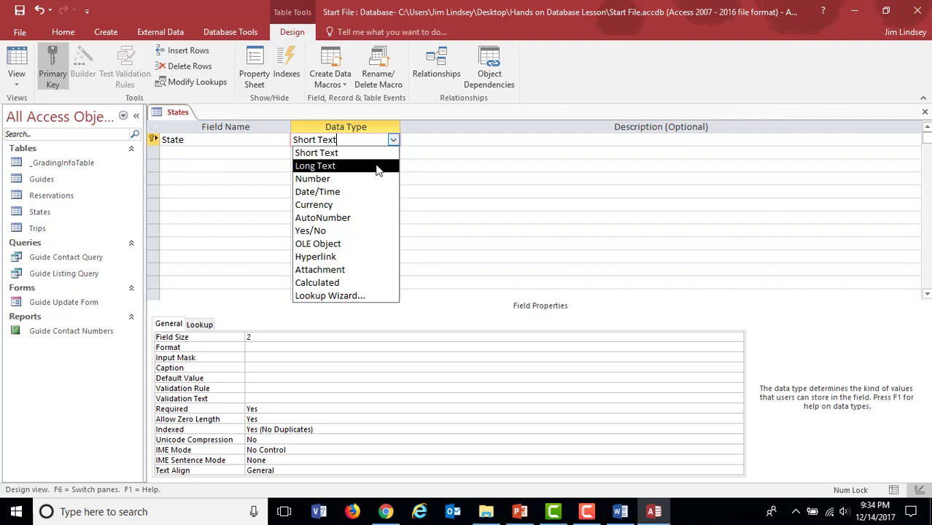
{"action": "left_click", "coordinate": [280, 153]}
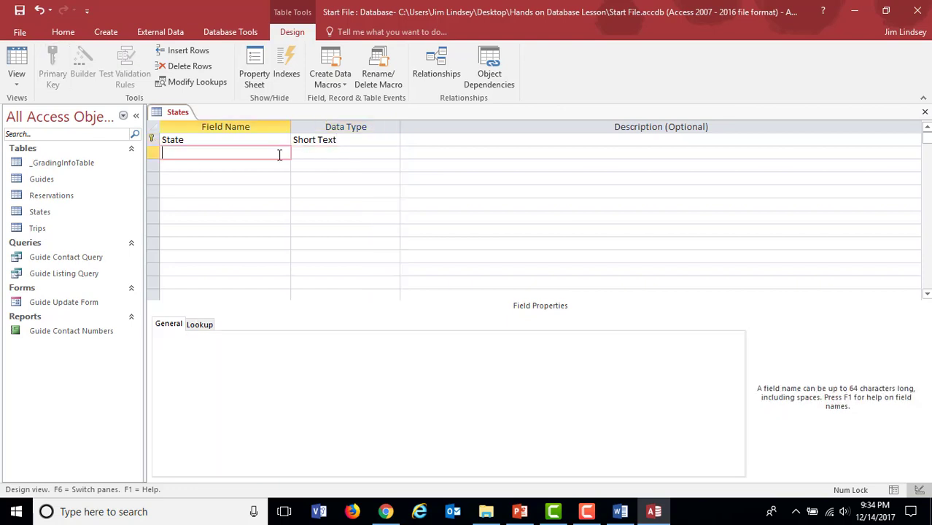
{"action": "left_click", "coordinate": [322, 143]}
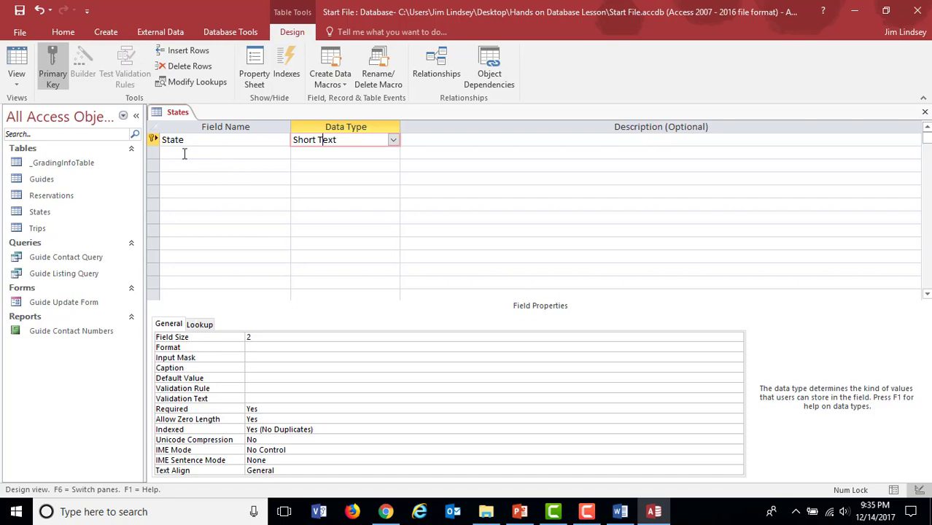
Step: Check item 1c of the Word instructions about adding a new field, then return to the Access table
{"action": "left_click", "coordinate": [621, 509]}
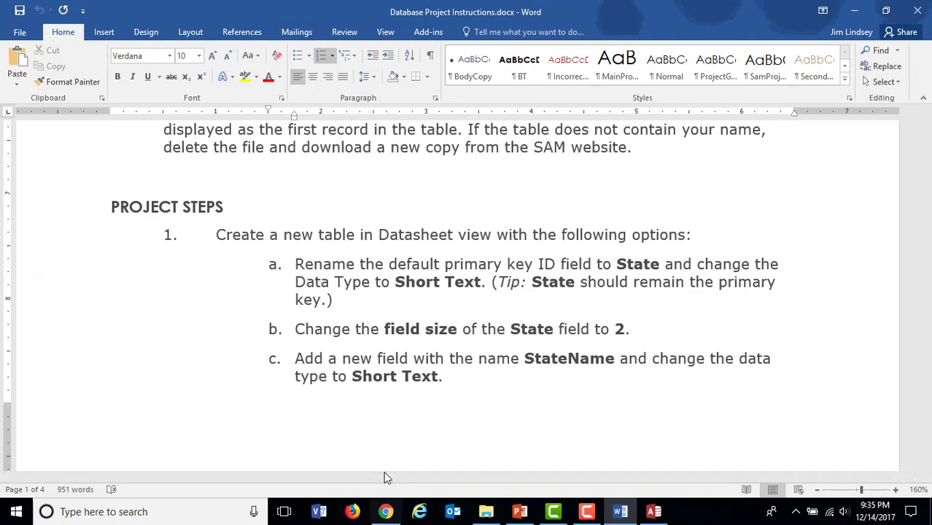
{"action": "scroll", "coordinate": [519, 349], "scroll_direction": "down", "scroll_amount": 2}
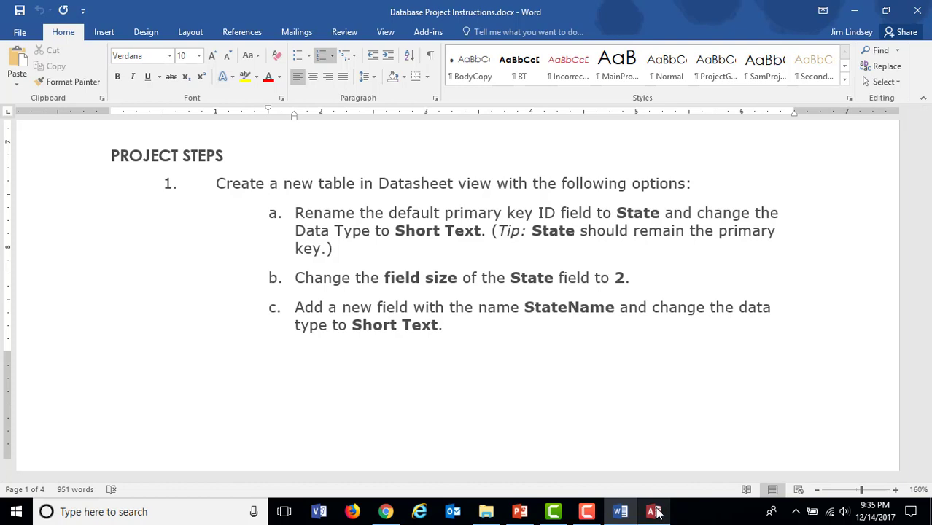
{"action": "left_click", "coordinate": [663, 514]}
Step: Add a second field named StateName to the States table with the data type Short Text
{"action": "left_click", "coordinate": [172, 155]}
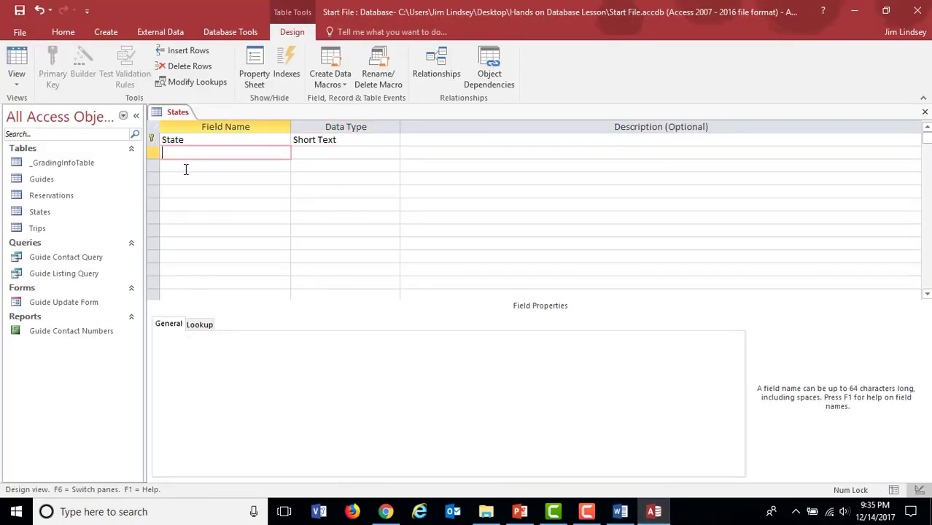
{"action": "type", "text": "StateName"}
{"action": "left_click", "coordinate": [346, 155]}
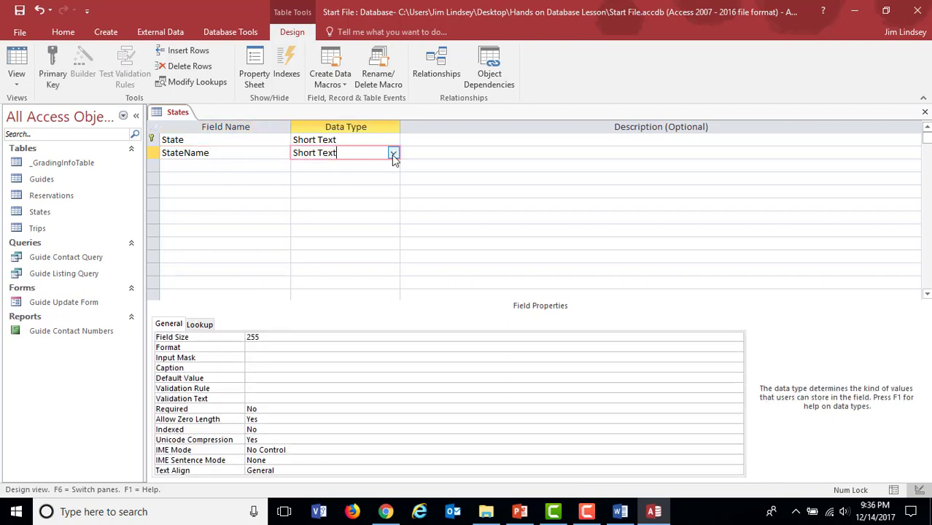
{"action": "left_click", "coordinate": [392, 154]}
{"action": "left_click", "coordinate": [355, 162]}
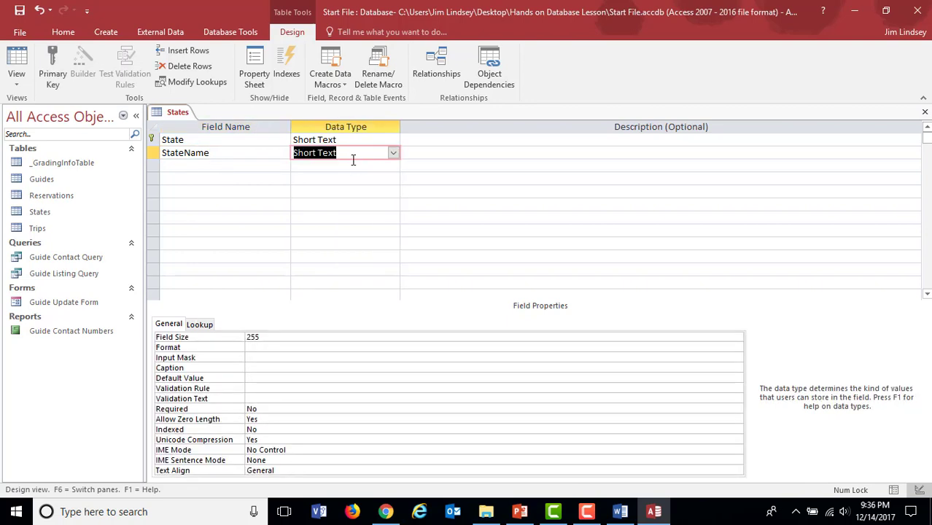
Step: Set the StateName field's field size to 50
{"action": "left_click", "coordinate": [269, 338]}
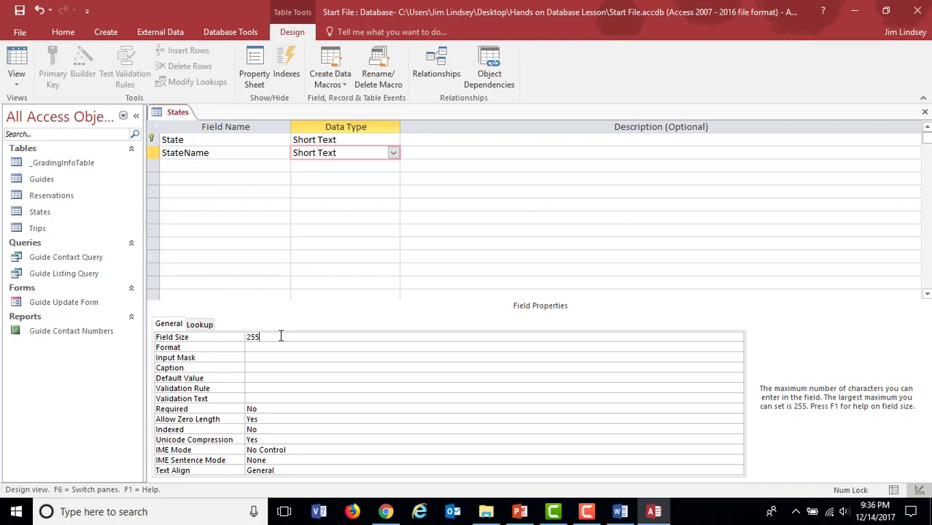
{"action": "left_click_drag", "start_coordinate": [294, 336], "coordinate": [230, 337]}
{"action": "type", "text": "50"}
{"action": "left_click", "coordinate": [268, 347]}
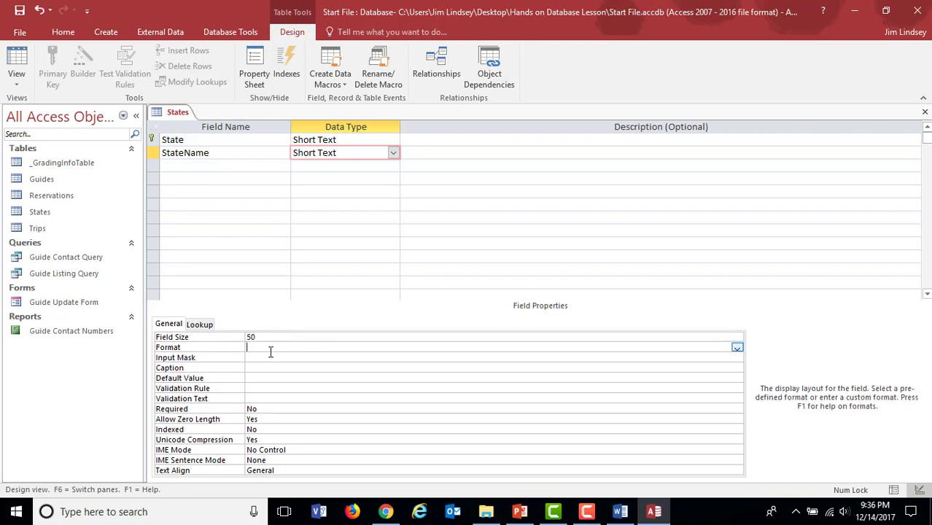
Step: Compare the data types and field sizes of the State and StateName fields
{"action": "left_click", "coordinate": [281, 336]}
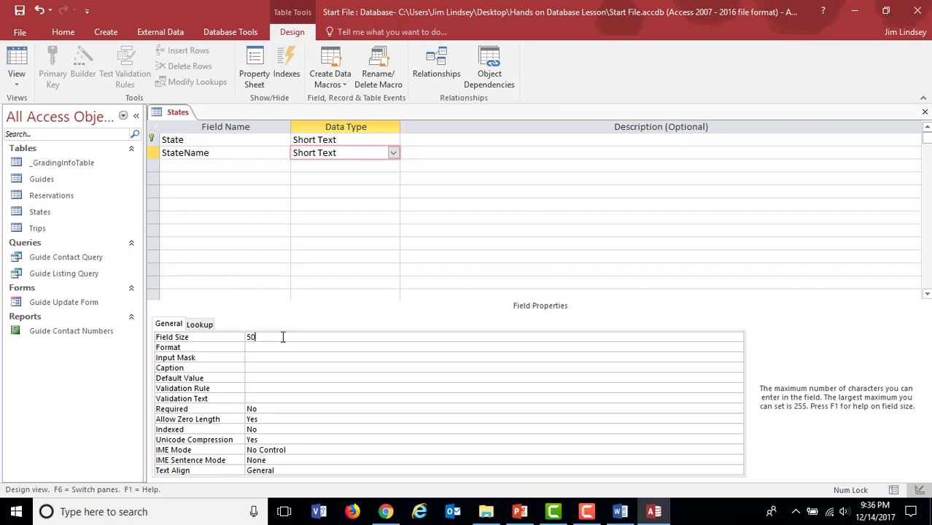
{"action": "left_click", "coordinate": [271, 140]}
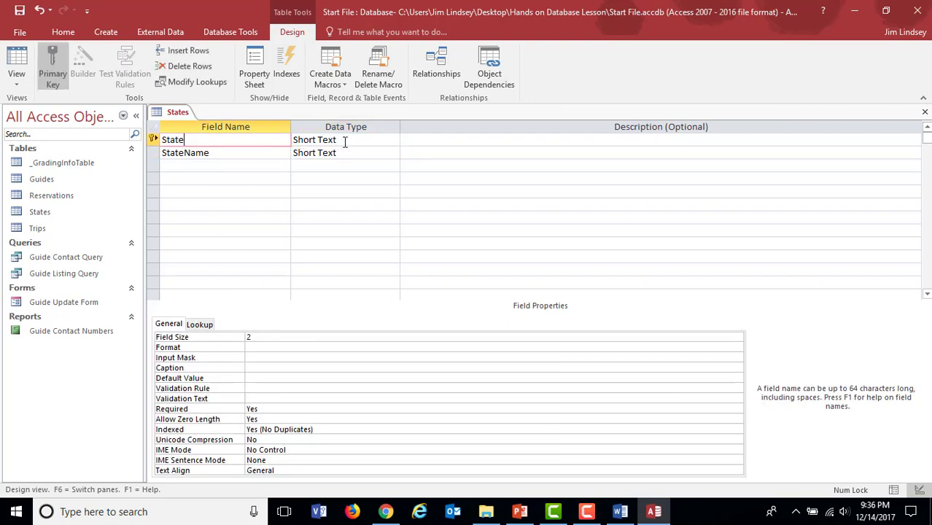
{"action": "left_click", "coordinate": [291, 337]}
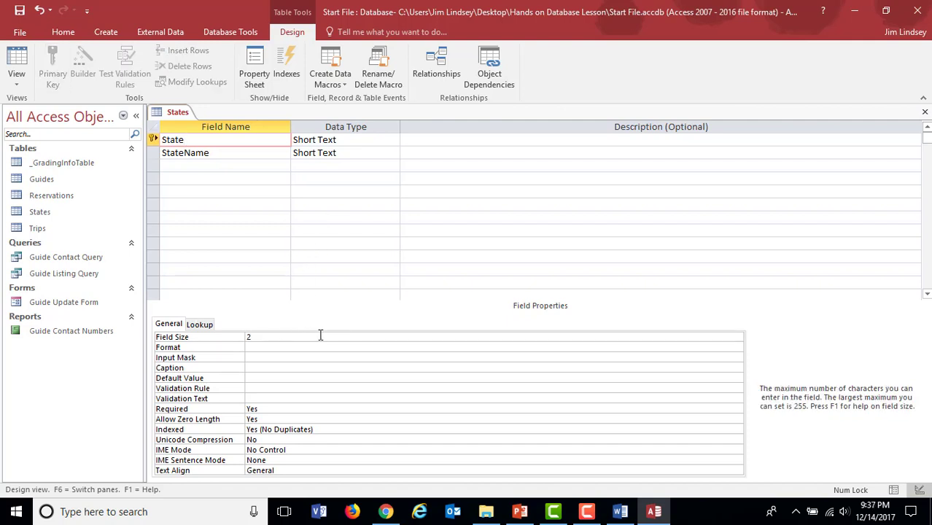
{"action": "left_click", "coordinate": [247, 154]}
{"action": "left_click", "coordinate": [254, 140]}
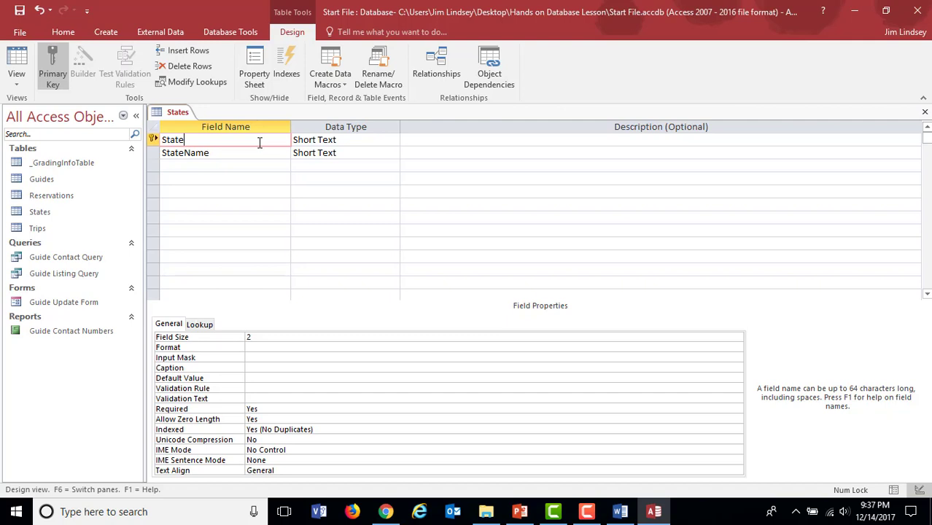
{"action": "left_click", "coordinate": [261, 152]}
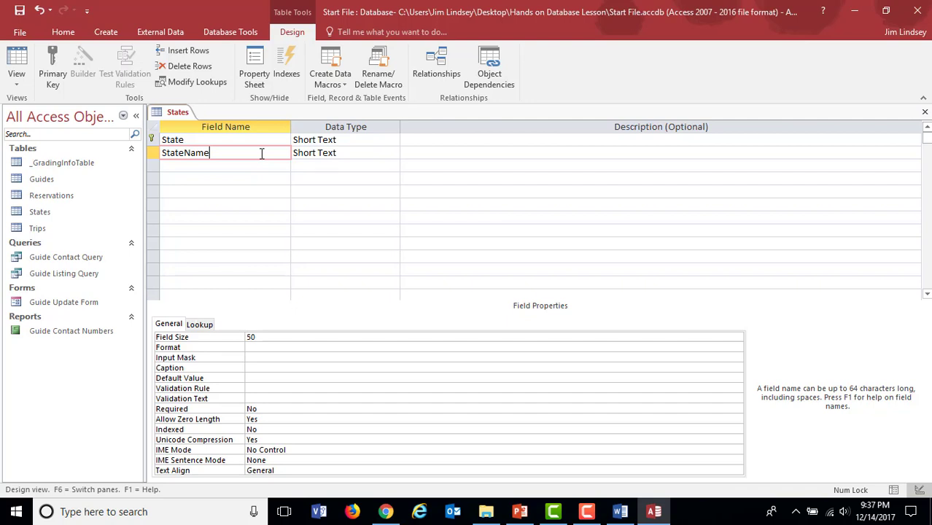
{"action": "left_click", "coordinate": [356, 153]}
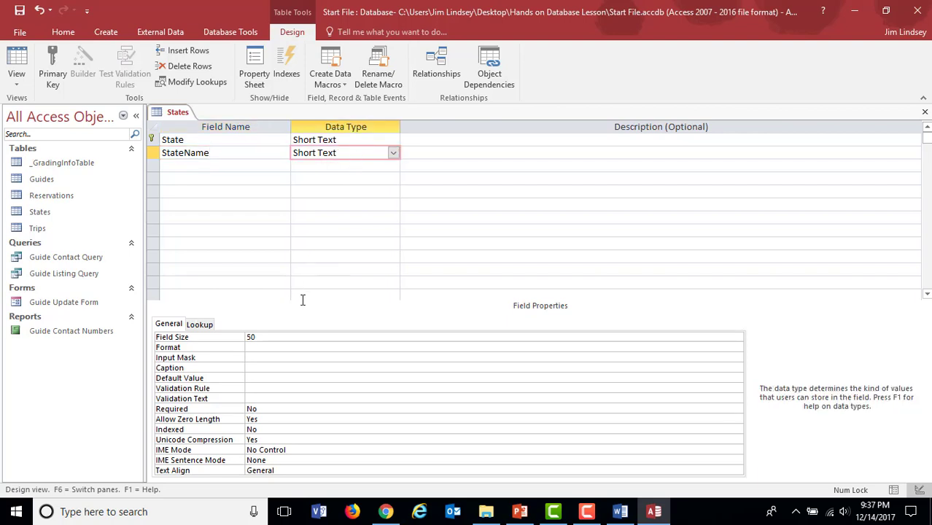
{"action": "left_click", "coordinate": [279, 341]}
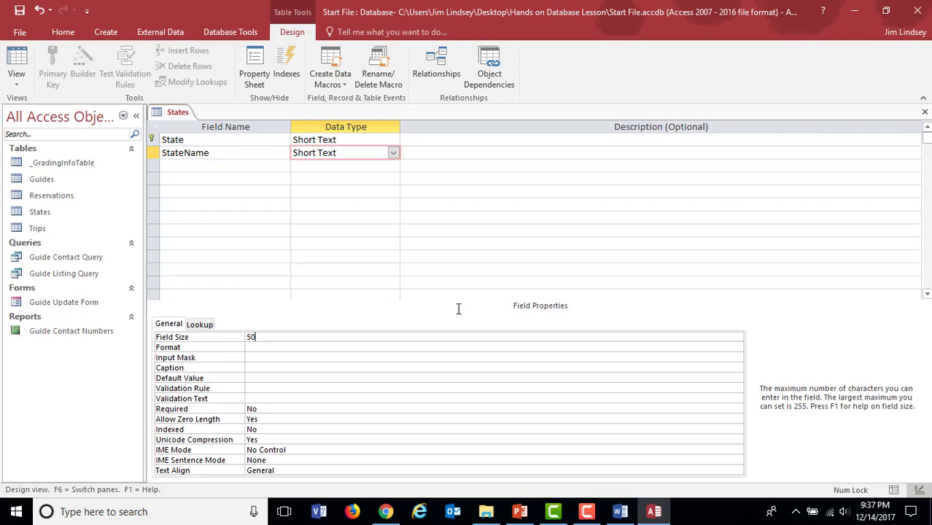
Step: Switch to the Word instructions and read project steps 1 and 2 about saving and filling the States table
{"action": "left_click", "coordinate": [620, 512]}
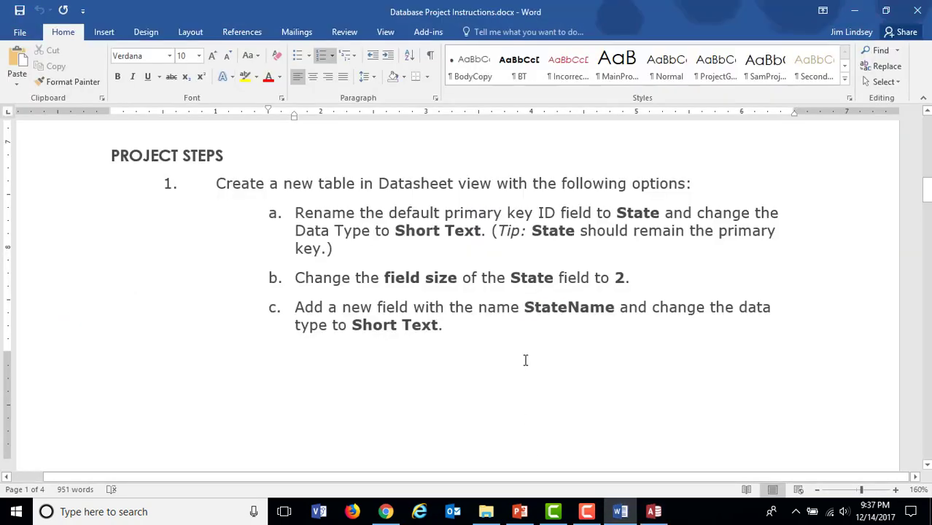
{"action": "scroll", "coordinate": [523, 306], "scroll_direction": "down", "scroll_amount": 5}
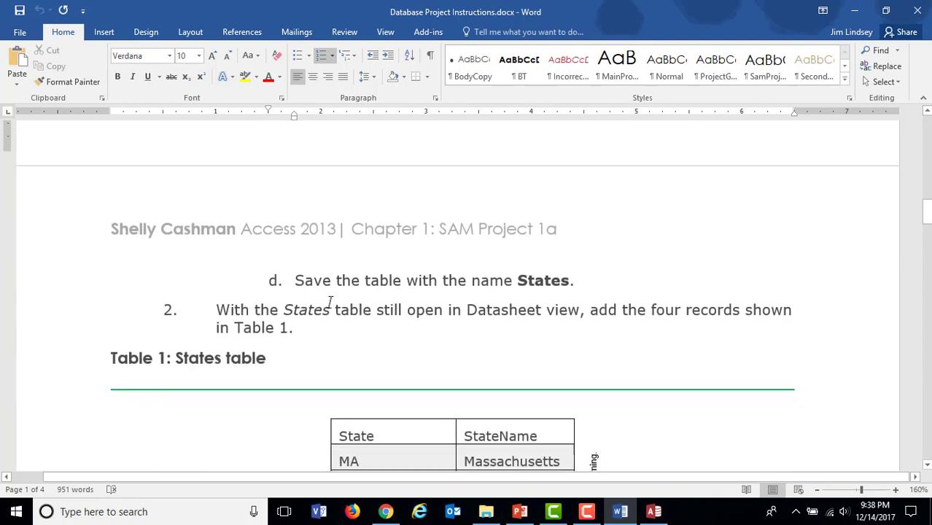
{"action": "scroll", "coordinate": [330, 301], "scroll_direction": "up", "scroll_amount": 6}
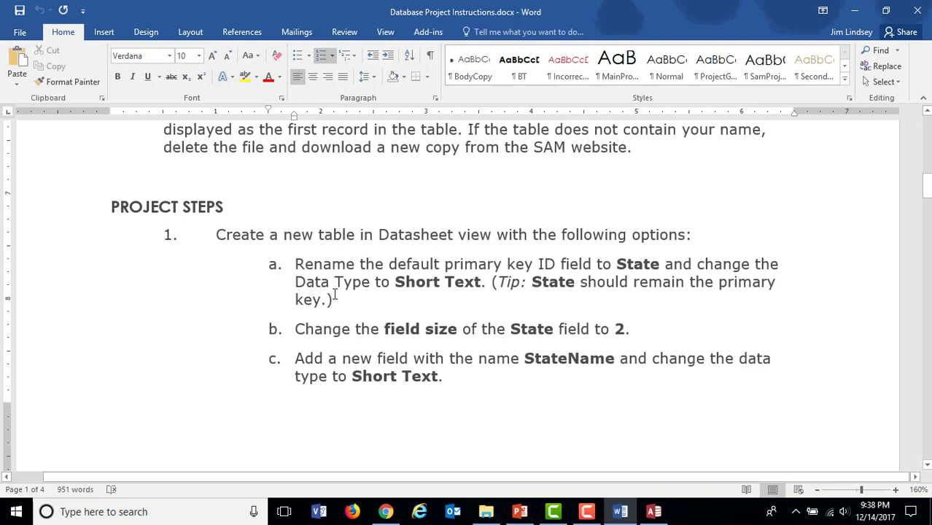
{"action": "scroll", "coordinate": [334, 295], "scroll_direction": "down", "scroll_amount": 1}
{"action": "scroll", "coordinate": [334, 295], "scroll_direction": "down", "scroll_amount": 5}
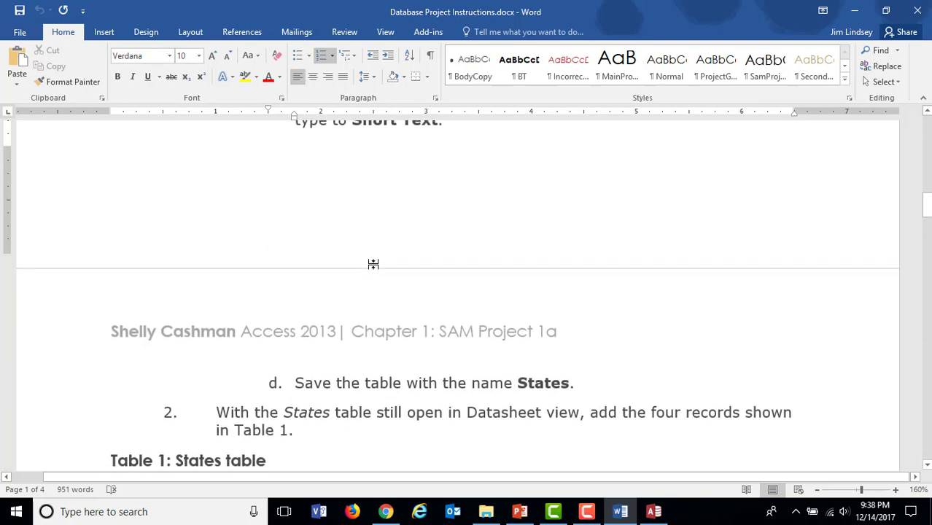
{"action": "scroll", "coordinate": [375, 279], "scroll_direction": "up", "scroll_amount": 1}
{"action": "double_click", "coordinate": [375, 279]}
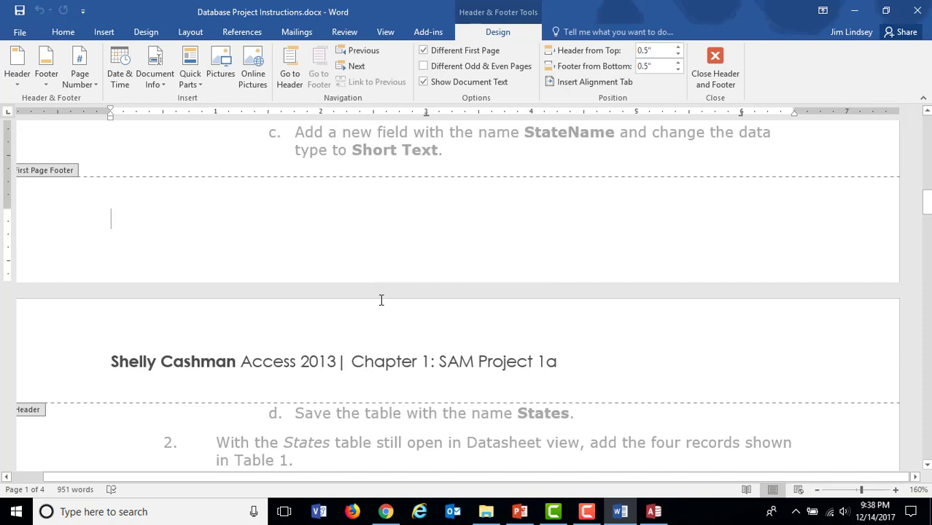
{"action": "double_click", "coordinate": [381, 298]}
{"action": "left_click", "coordinate": [396, 280]}
{"action": "double_click", "coordinate": [373, 155]}
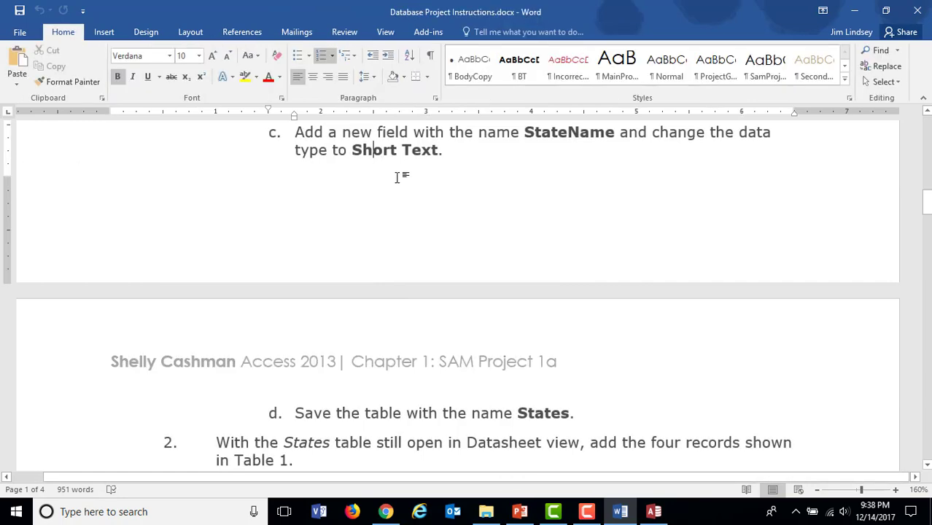
{"action": "double_click", "coordinate": [407, 282]}
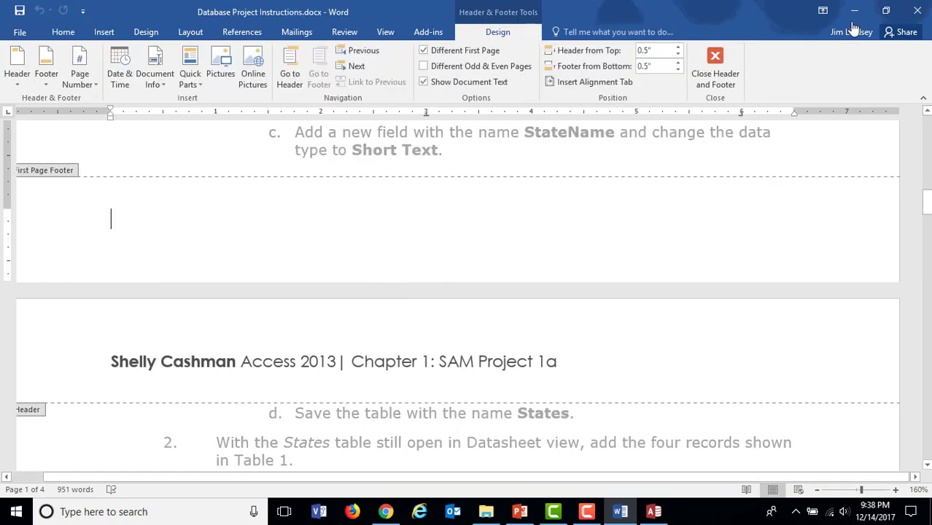
{"action": "left_click", "coordinate": [717, 51]}
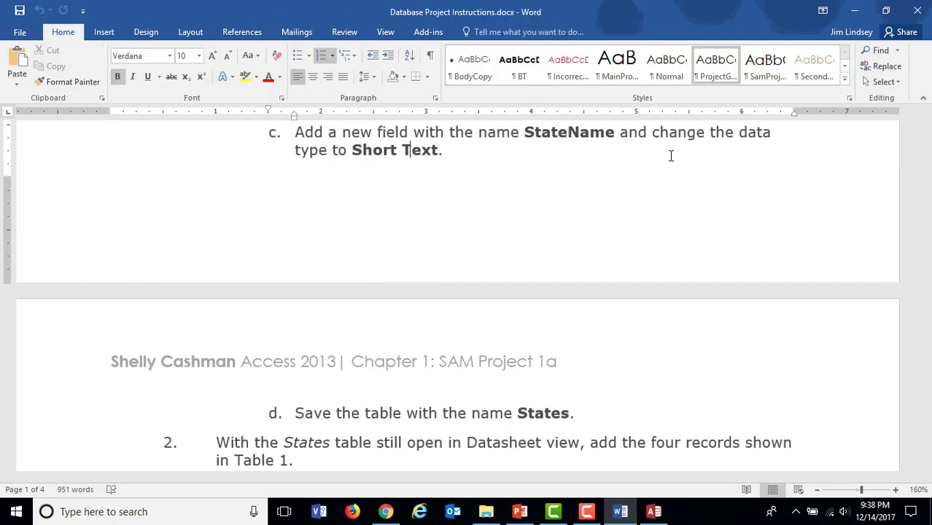
Step: Hide the white space between the instruction document's pages and read step 2 with the records of Table 1
{"action": "double_click", "coordinate": [626, 282]}
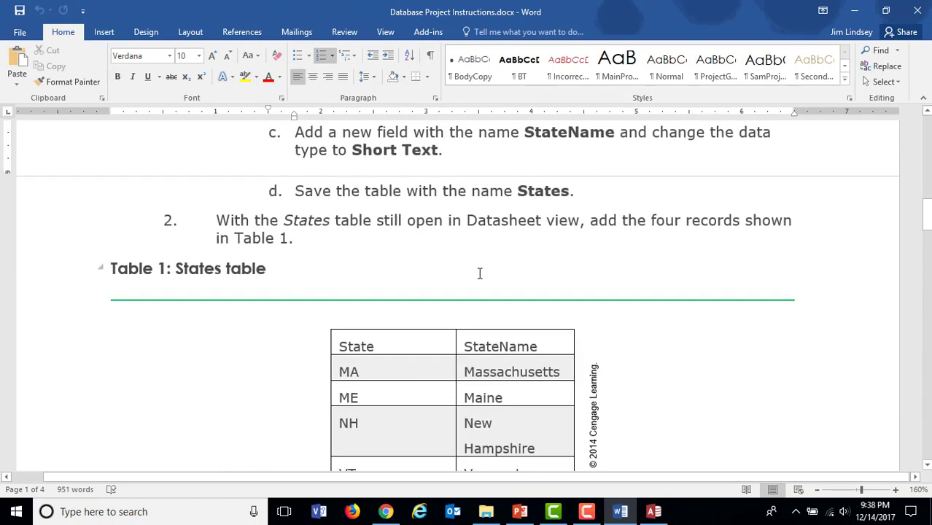
{"action": "scroll", "coordinate": [479, 271], "scroll_direction": "up", "scroll_amount": 2}
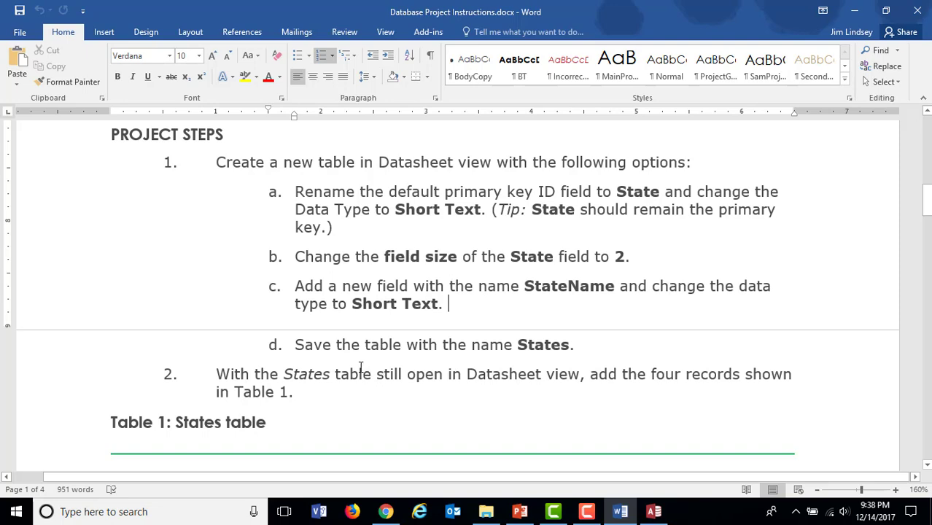
{"action": "scroll", "coordinate": [363, 369], "scroll_direction": "down", "scroll_amount": 1}
{"action": "scroll", "coordinate": [361, 367], "scroll_direction": "down", "scroll_amount": 5}
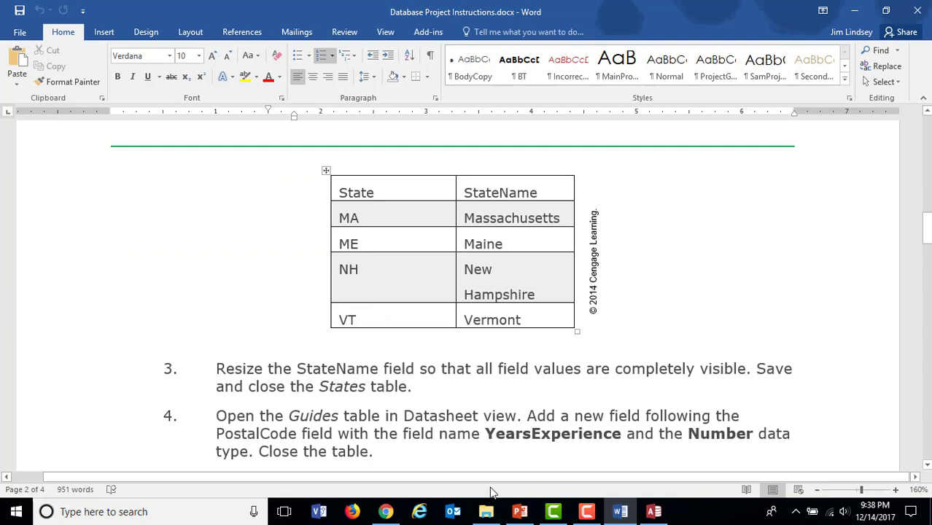
Step: Switch to Access, save the States table and show it in Datasheet view
{"action": "left_click", "coordinate": [654, 511]}
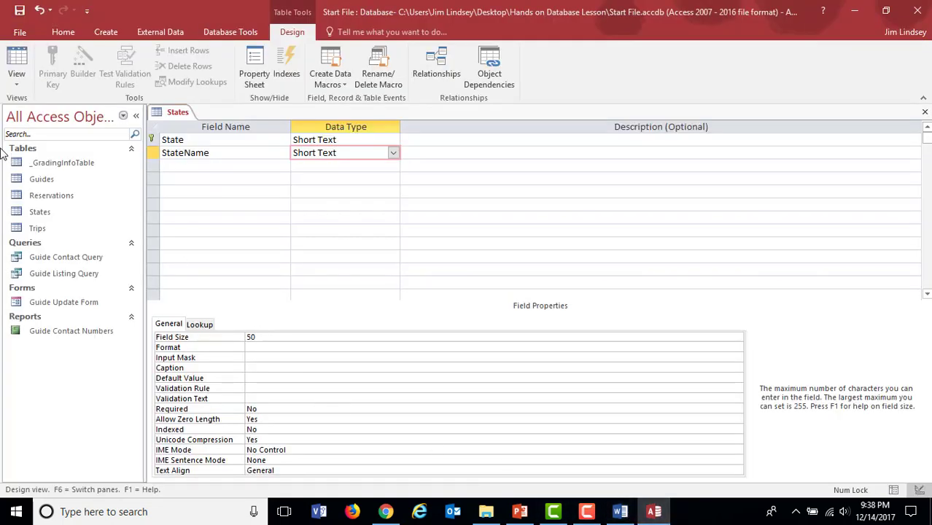
{"action": "left_click", "coordinate": [19, 9]}
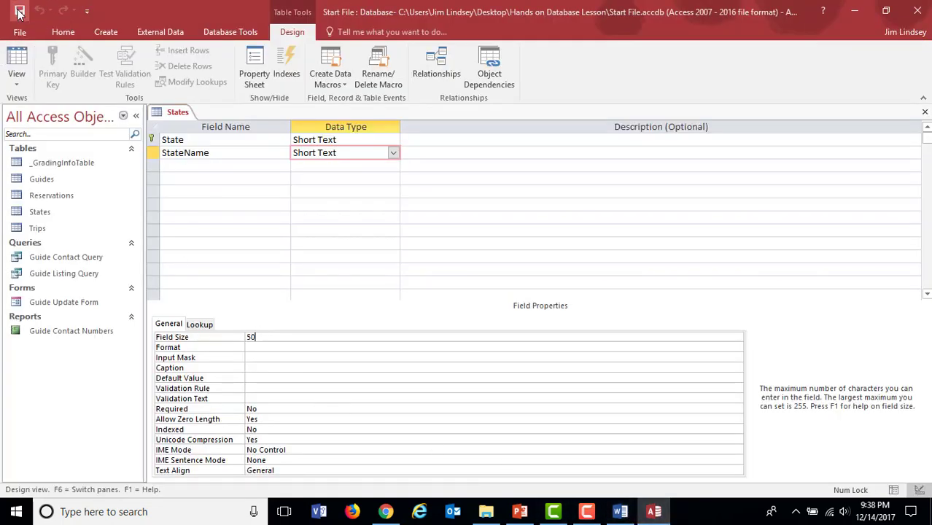
{"action": "left_click", "coordinate": [16, 86]}
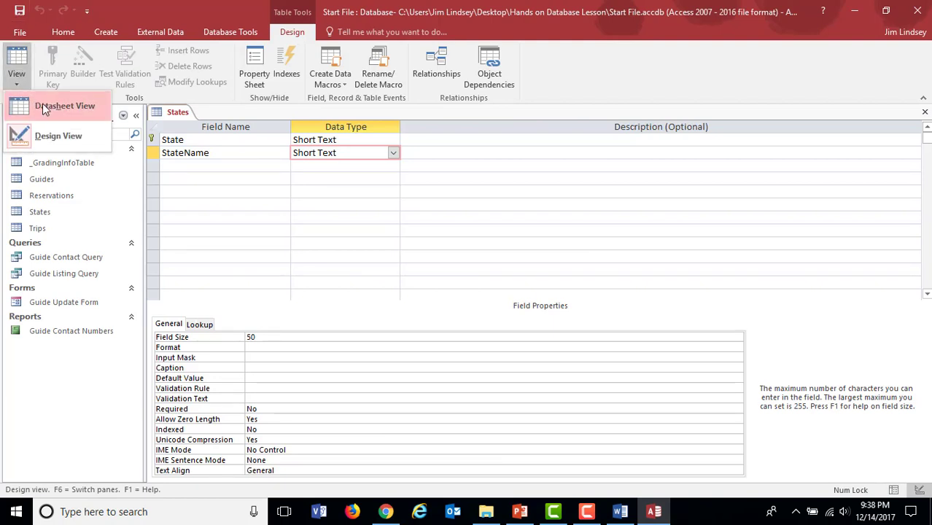
{"action": "left_click", "coordinate": [42, 106]}
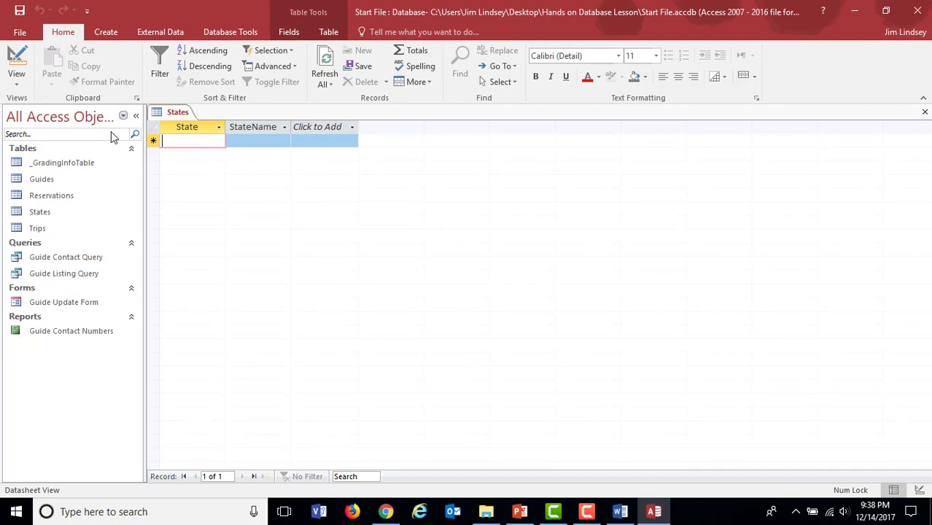
Step: Switch the States table to Design view and back to Datasheet view
{"action": "left_click", "coordinate": [17, 82]}
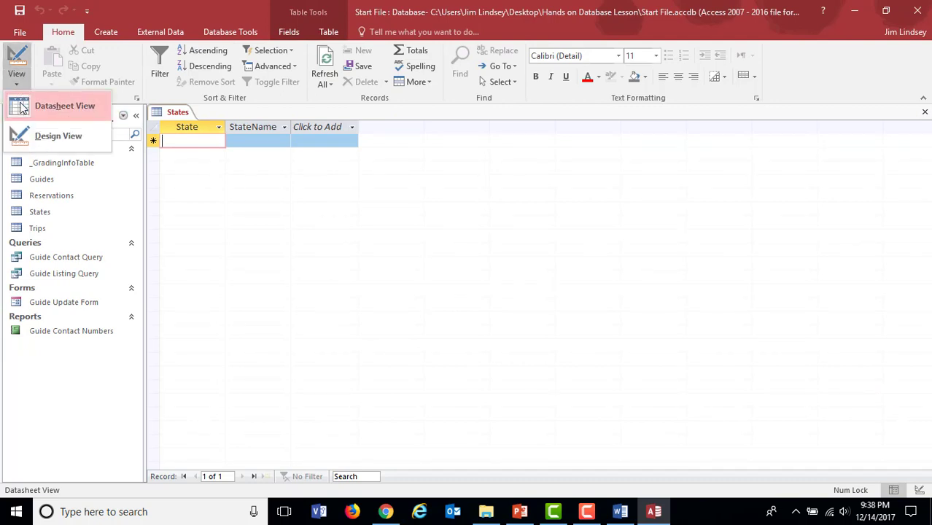
{"action": "left_click", "coordinate": [30, 137]}
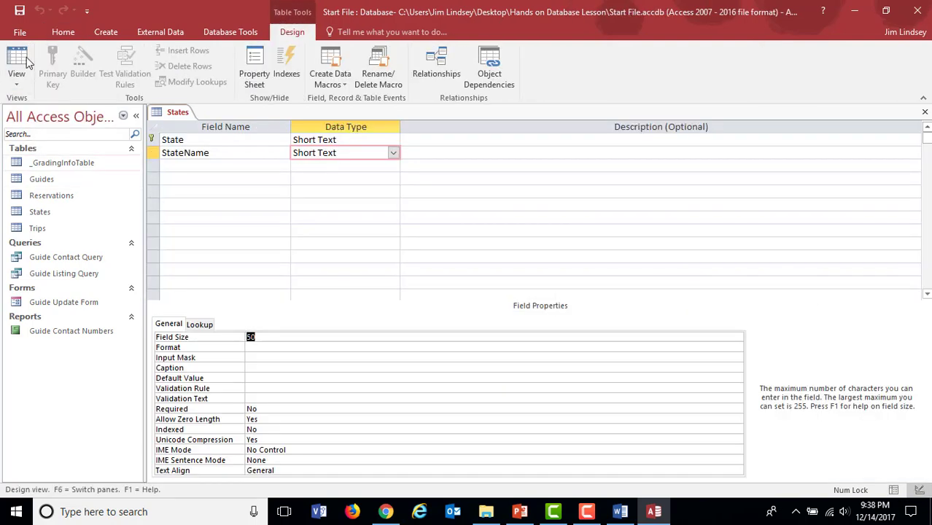
{"action": "left_click", "coordinate": [16, 81]}
{"action": "left_click", "coordinate": [26, 102]}
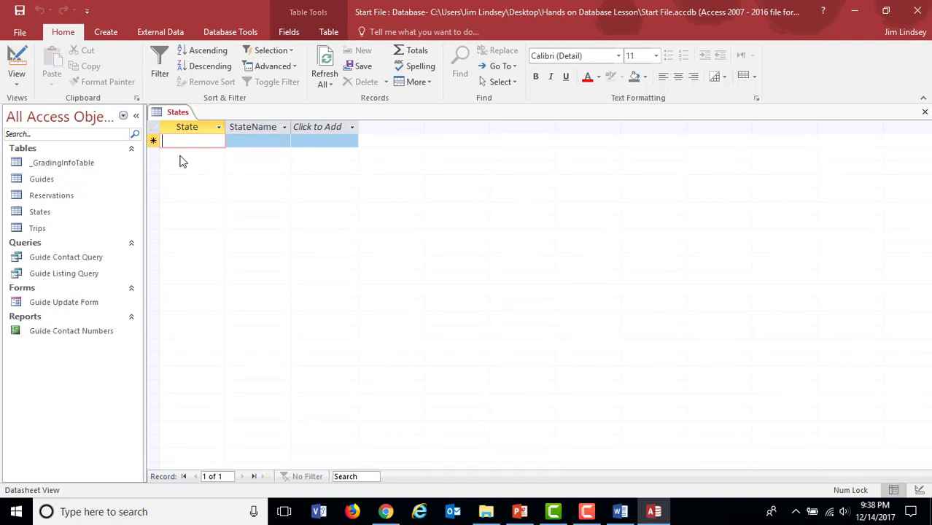
Step: Enter the first States record with State MA and StateName Massachusetts
{"action": "type", "text": "MA"}
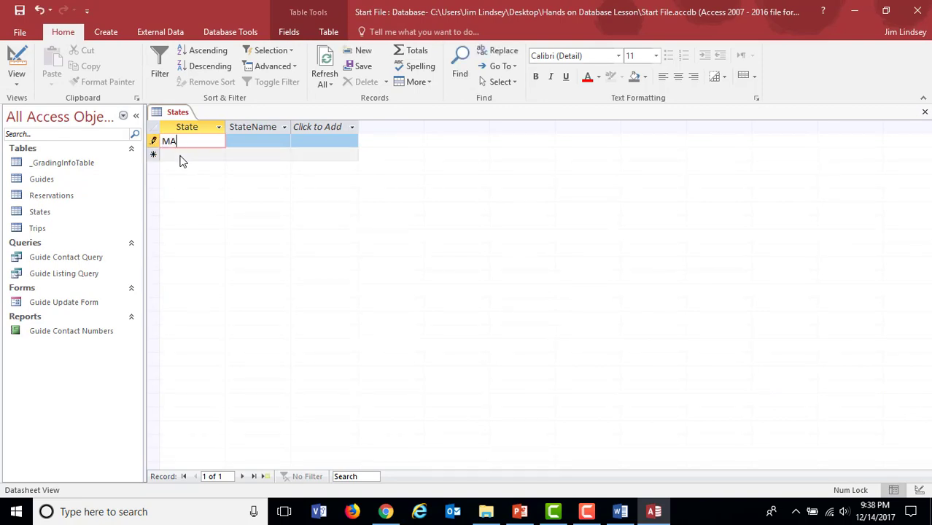
{"action": "left_click", "coordinate": [251, 146]}
{"action": "type", "text": "Massach"}
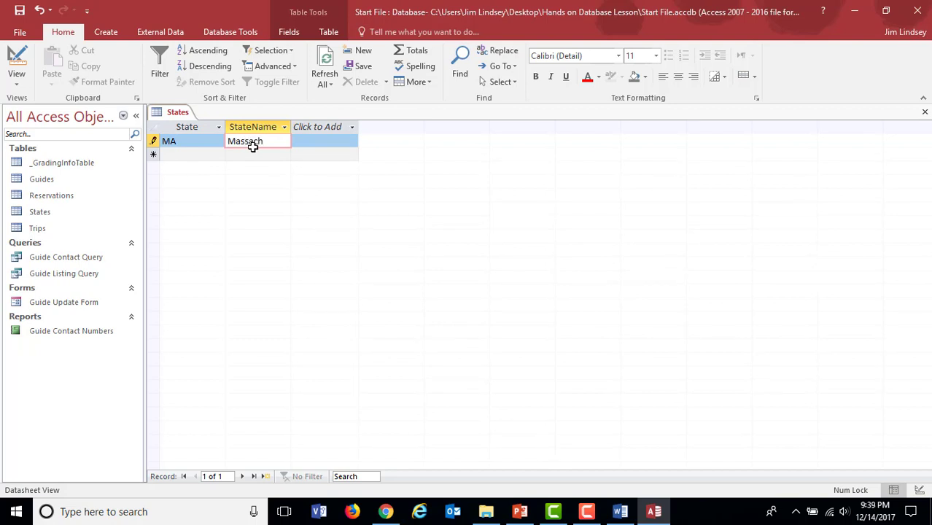
{"action": "type", "text": "usetts"}
{"action": "key", "text": "Tab"}
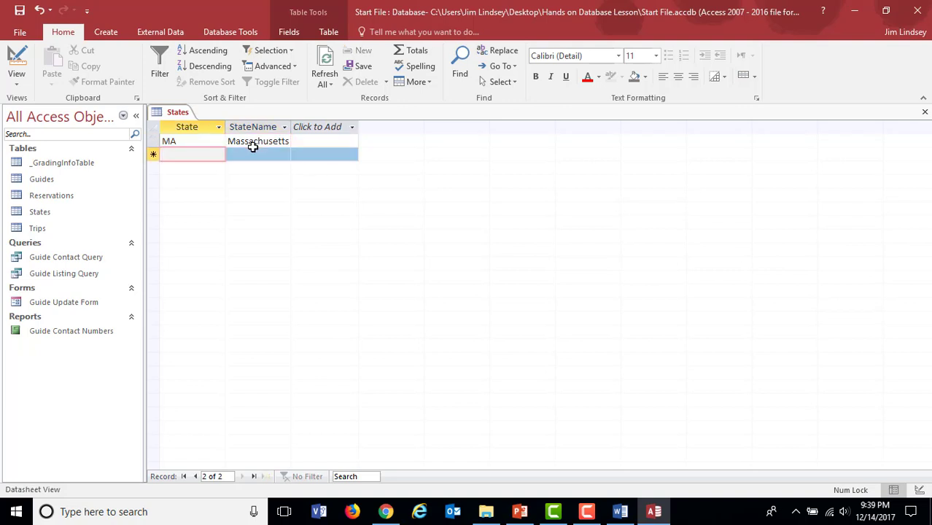
Step: Add a second States record with State VT and StateName Vermont
{"action": "type", "text": "VT"}
{"action": "left_click", "coordinate": [256, 156]}
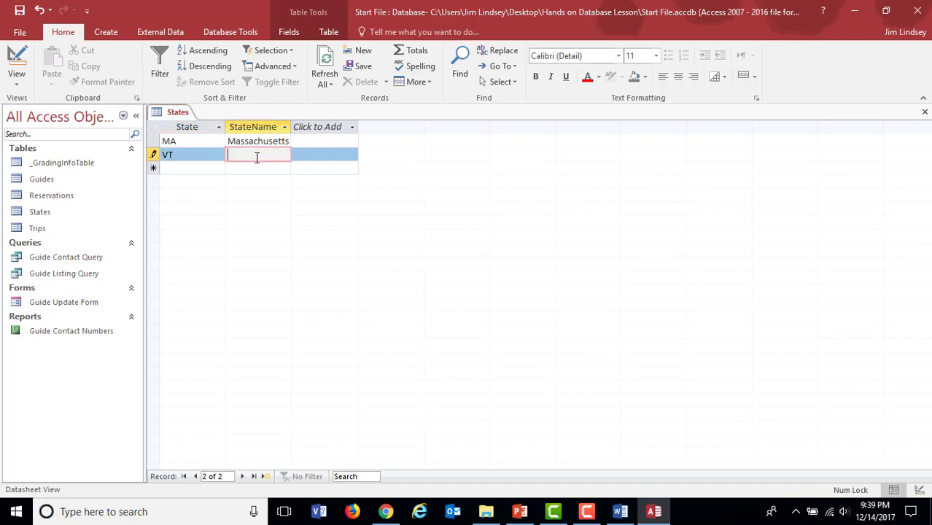
{"action": "type", "text": "Vermon"}
{"action": "type", "text": "t"}
Step: Check Table 1 in the Word instructions and add a record with State ME and StateName Maine in Access
{"action": "left_click", "coordinate": [620, 511]}
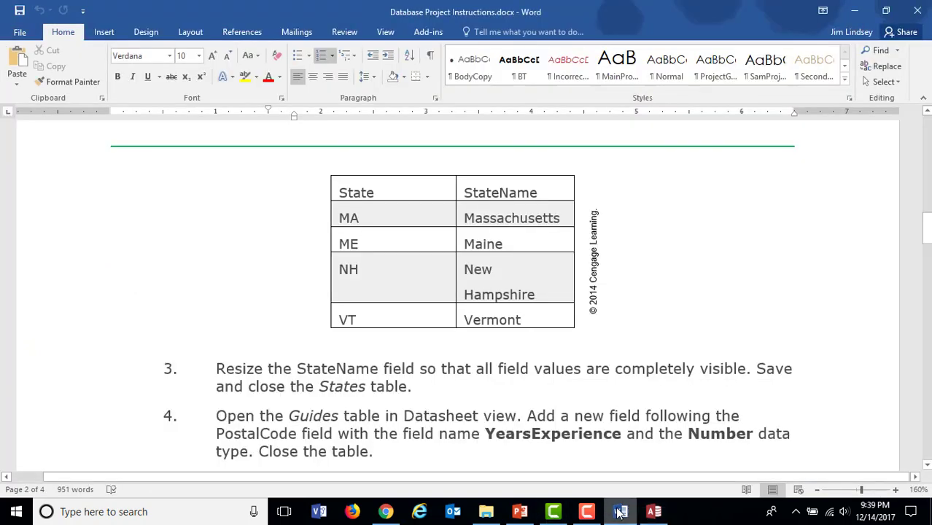
{"action": "left_click", "coordinate": [620, 511]}
{"action": "left_click", "coordinate": [209, 169]}
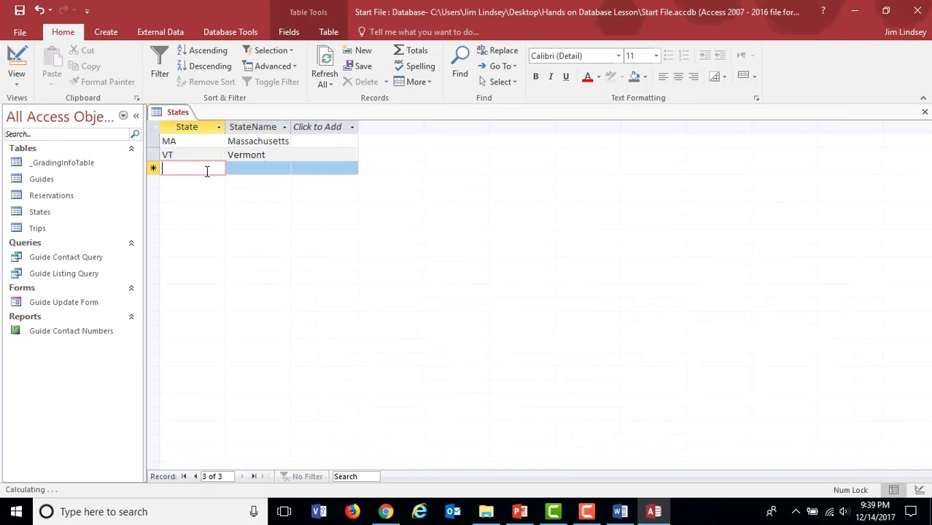
{"action": "type", "text": "ME"}
{"action": "key", "text": "Tab"}
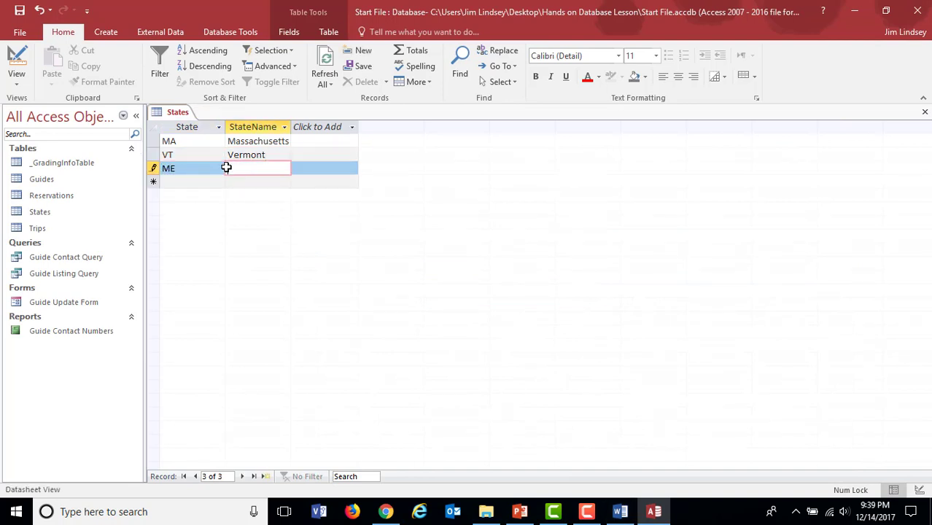
{"action": "type", "text": "Maine"}
Step: Add a fourth States record with State NH and StateName New Hampshire
{"action": "left_click", "coordinate": [203, 188]}
{"action": "type", "text": "NH"}
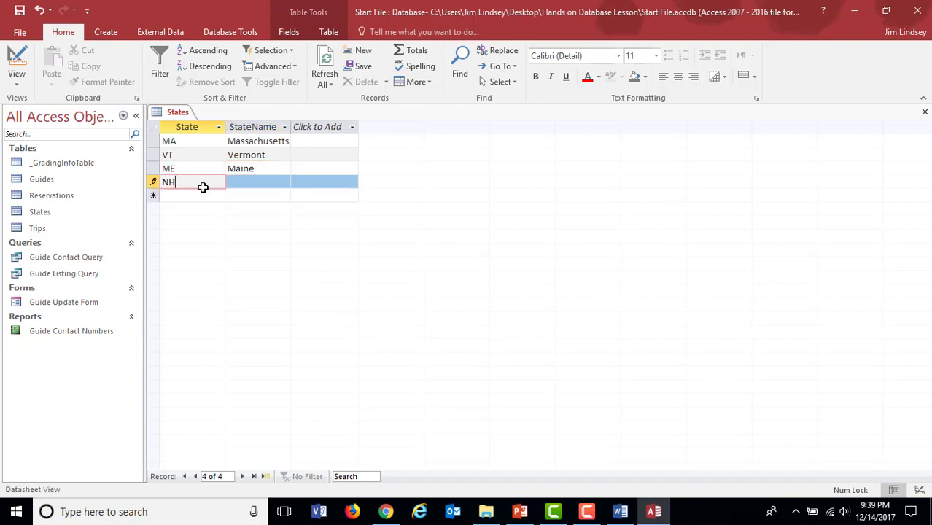
{"action": "left_click", "coordinate": [246, 183]}
{"action": "type", "text": "N"}
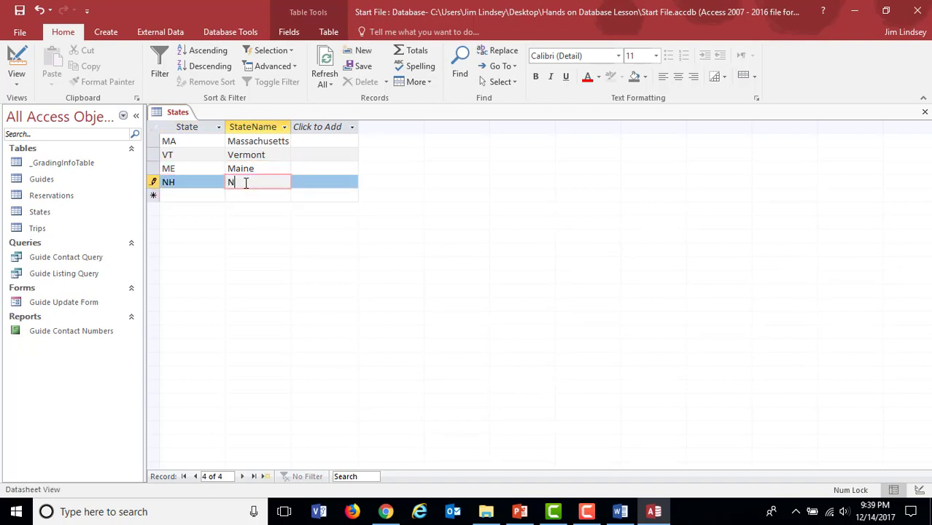
{"action": "type", "text": "ew Hamp"}
{"action": "type", "text": "shire"}
{"action": "left_click", "coordinate": [281, 169]}
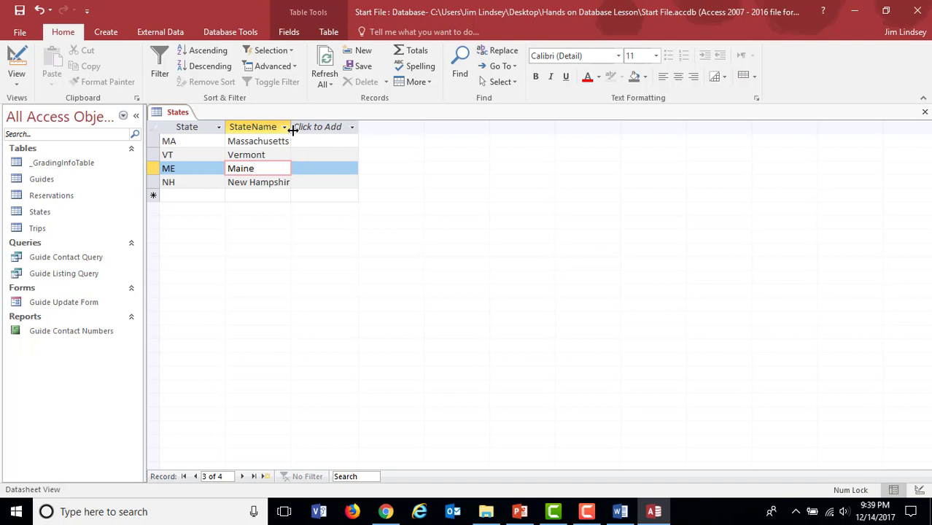
Step: Resize the StateName column so that its longest value, New Hampshire, fits with a little room to spare
{"action": "left_click", "coordinate": [343, 130]}
{"action": "key", "text": "Escape"}
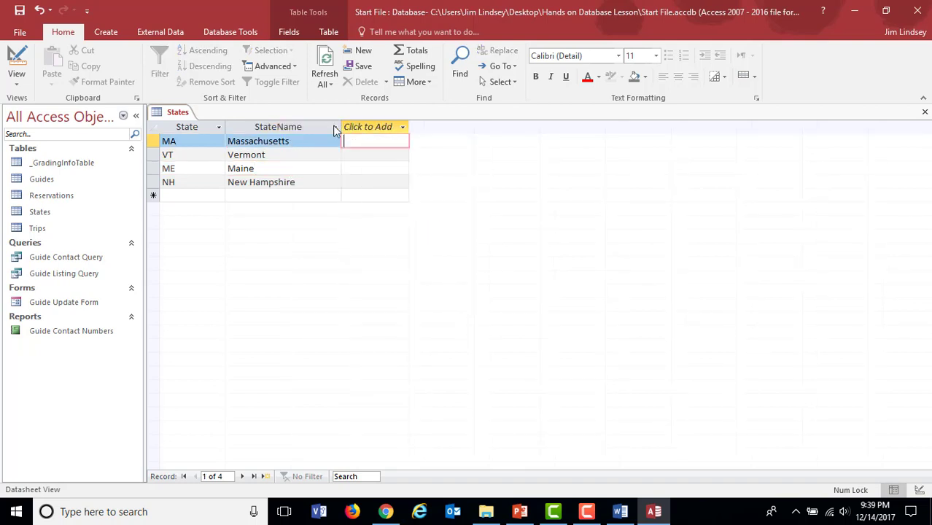
{"action": "left_click_drag", "start_coordinate": [340, 127], "coordinate": [317, 127]}
{"action": "key", "text": "Escape"}
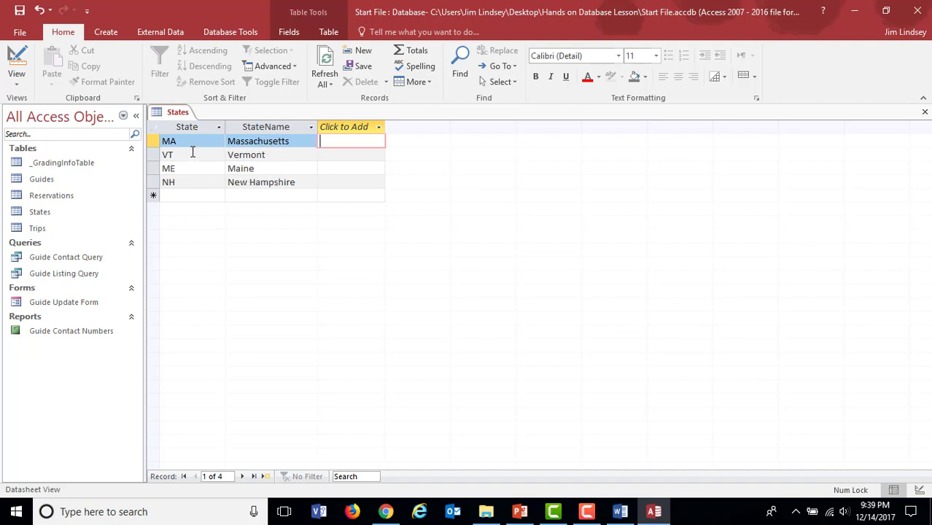
Step: Check the StateName field size in Design view, and read steps 3 and 4 of the Word instructions
{"action": "left_click", "coordinate": [18, 83]}
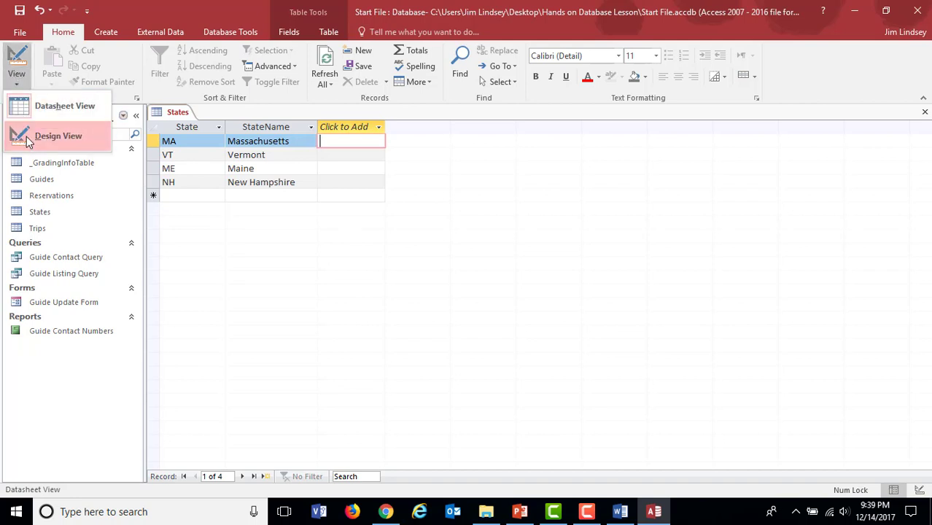
{"action": "left_click", "coordinate": [28, 135]}
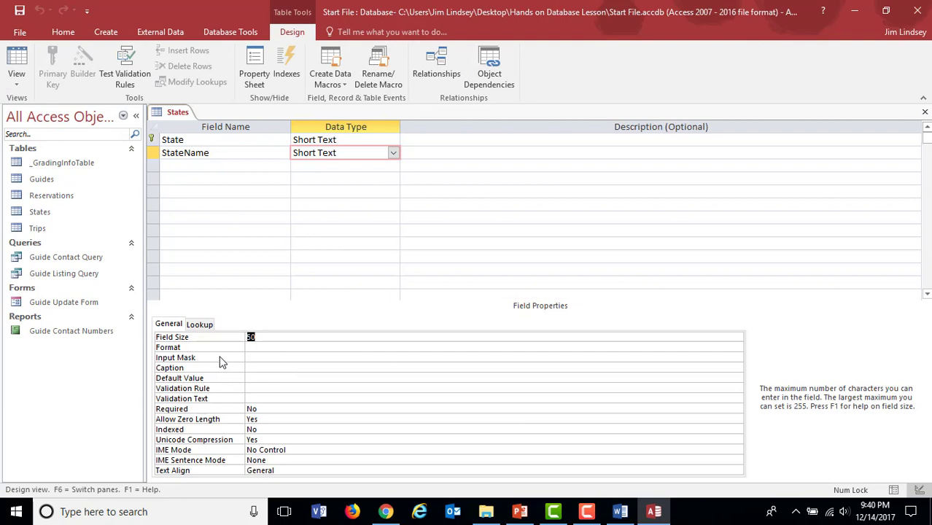
{"action": "left_click", "coordinate": [260, 336]}
{"action": "left_click", "coordinate": [620, 511]}
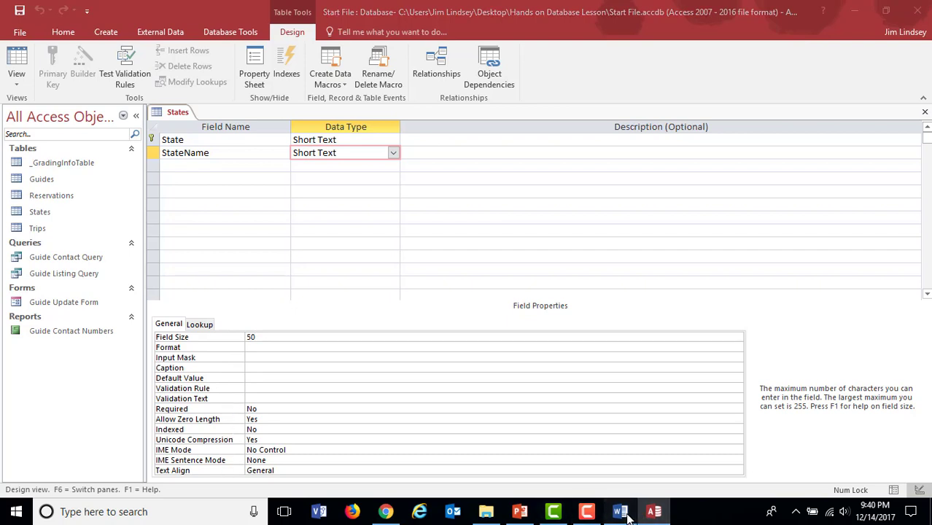
{"action": "scroll", "coordinate": [345, 343], "scroll_direction": "down", "scroll_amount": 5}
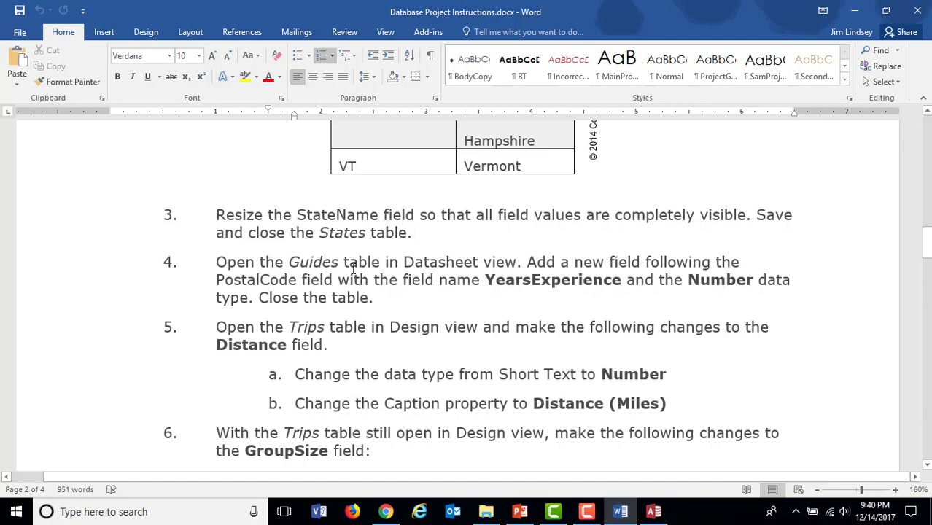
Step: Switch back to Access, close the States table and open the Guides table in Datasheet view
{"action": "left_click", "coordinate": [654, 512]}
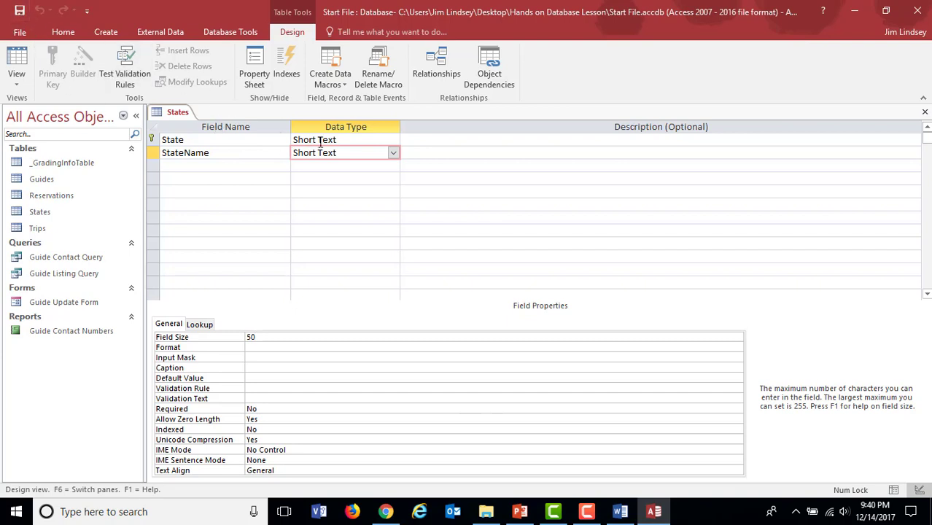
{"action": "left_click", "coordinate": [926, 115]}
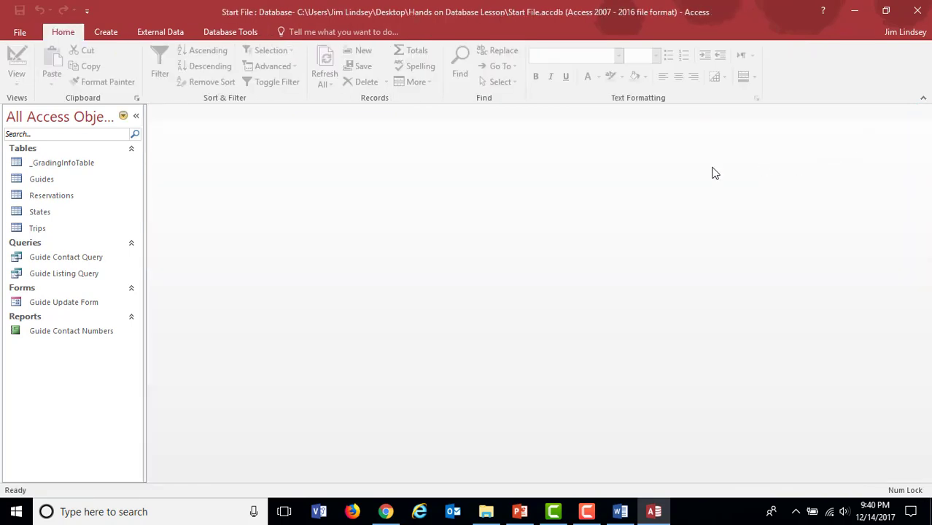
{"action": "double_click", "coordinate": [41, 181]}
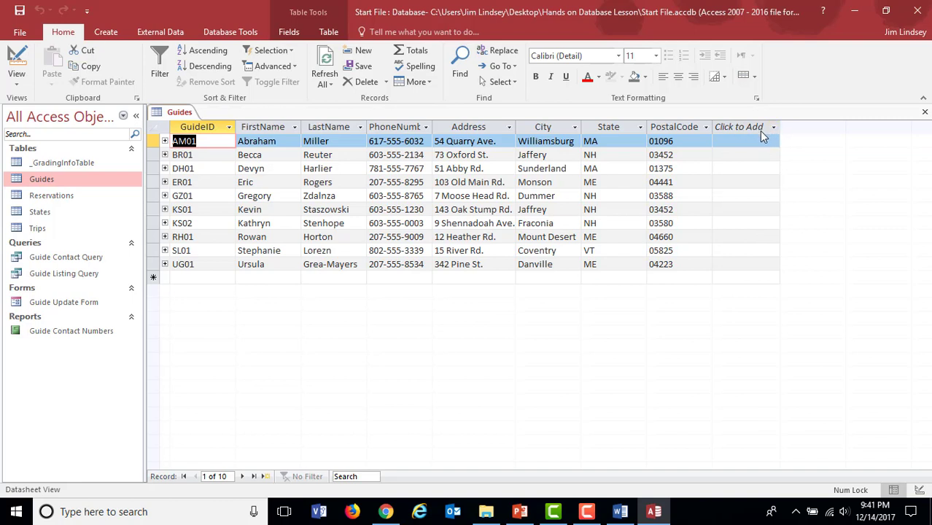
Step: Add a Number field named YearsExperience after PostalCode in the Guides table
{"action": "left_click", "coordinate": [19, 83]}
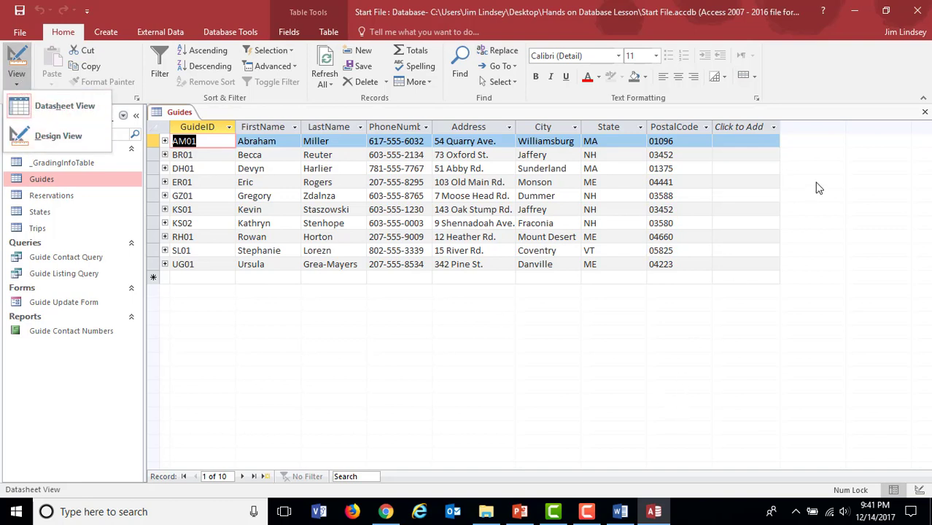
{"action": "left_click", "coordinate": [771, 128]}
{"action": "left_click", "coordinate": [772, 127]}
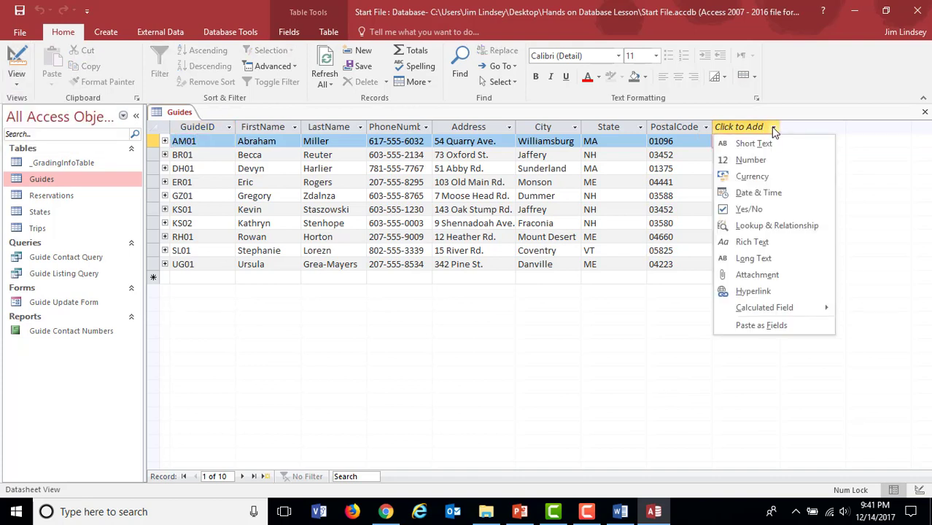
{"action": "left_click", "coordinate": [753, 161]}
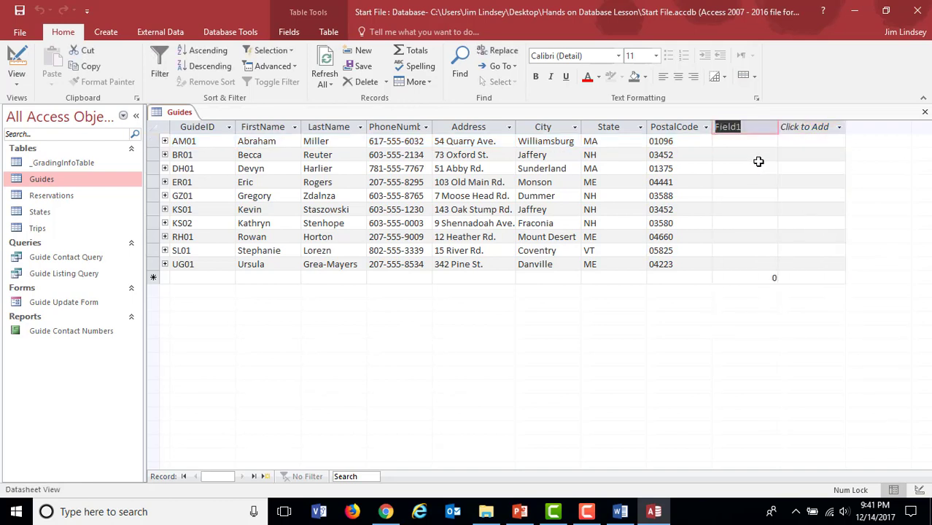
{"action": "type", "text": "Y"}
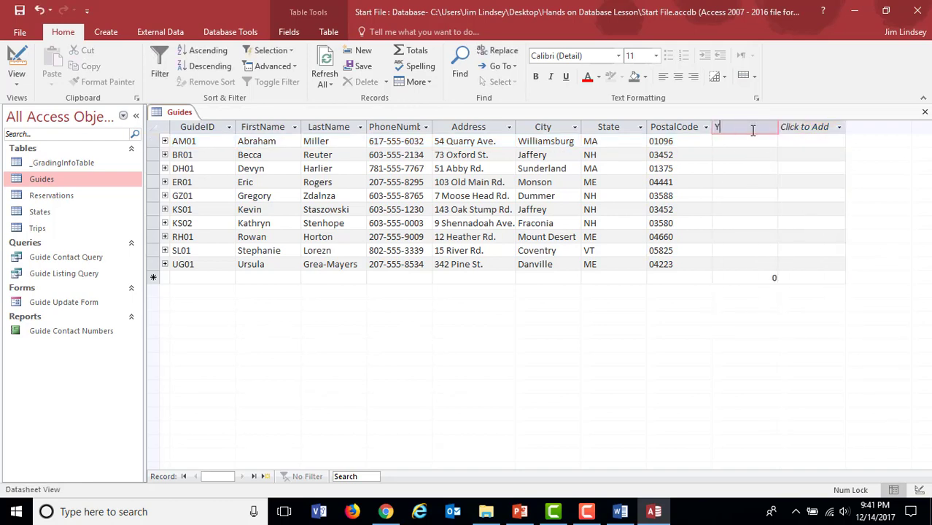
{"action": "type", "text": "earsExeri"}
{"action": "type", "text": "erience"}
{"action": "key", "text": "Return"}
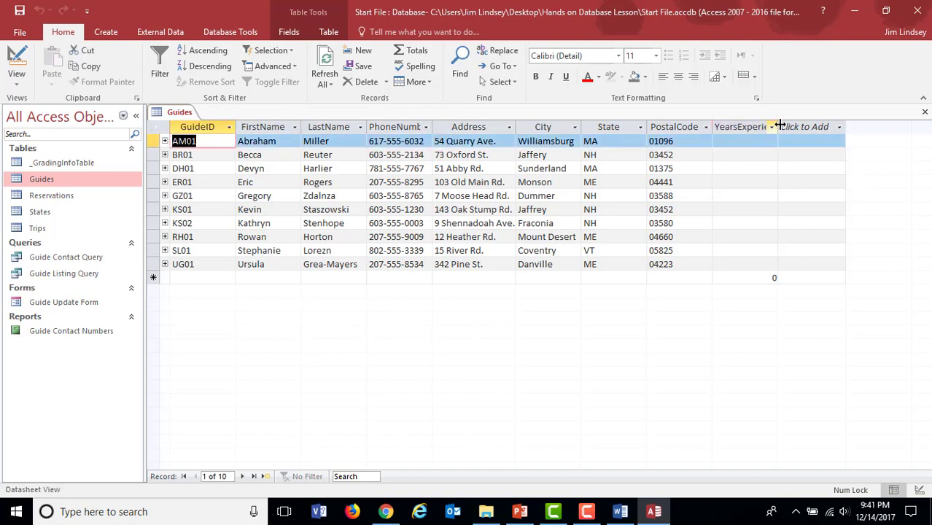
Step: Widen the YearsExperience column so that its full heading fits
{"action": "left_click_drag", "start_coordinate": [781, 126], "coordinate": [816, 126]}
{"action": "left_click", "coordinate": [820, 126]}
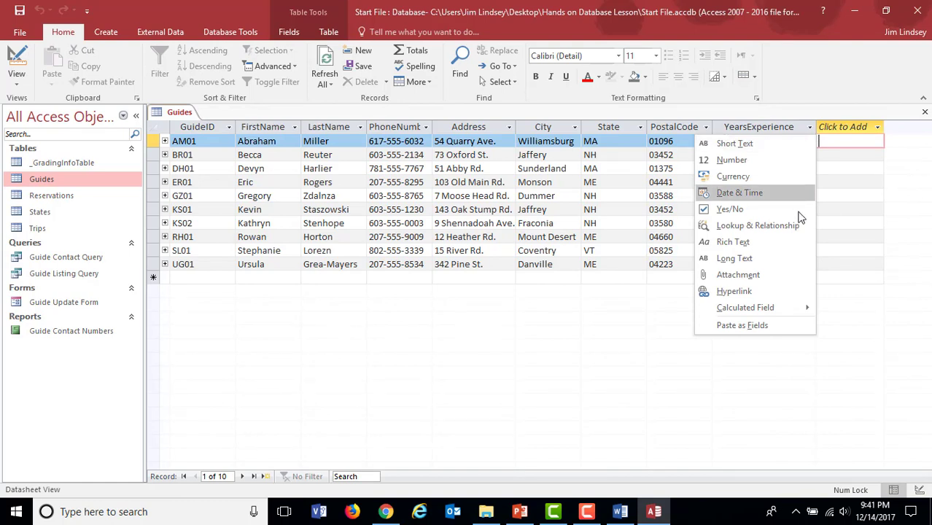
{"action": "left_click", "coordinate": [841, 289]}
Step: Enter YearsExperience values of 2, 3, 4 and 5 for the first four guide records
{"action": "left_click", "coordinate": [750, 144]}
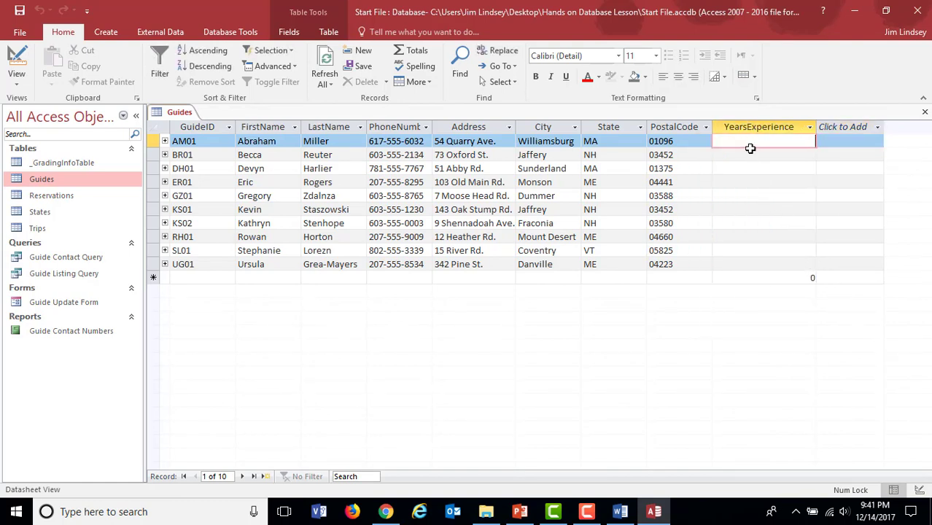
{"action": "type", "text": "2"}
{"action": "key", "text": "Down"}
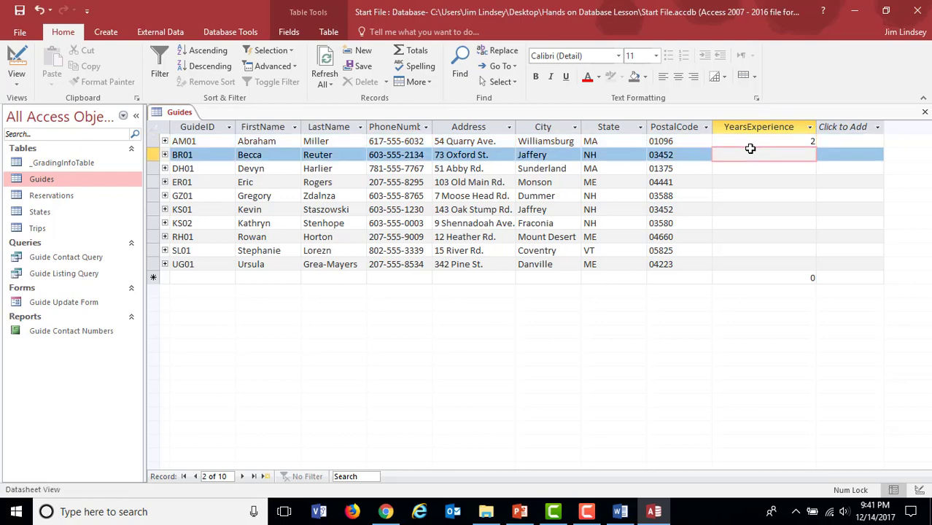
{"action": "key", "text": "Down"}
{"action": "type", "text": "4"}
{"action": "key", "text": "Down"}
{"action": "type", "text": "5"}
{"action": "key", "text": "Down"}
{"action": "key", "text": "Up"}
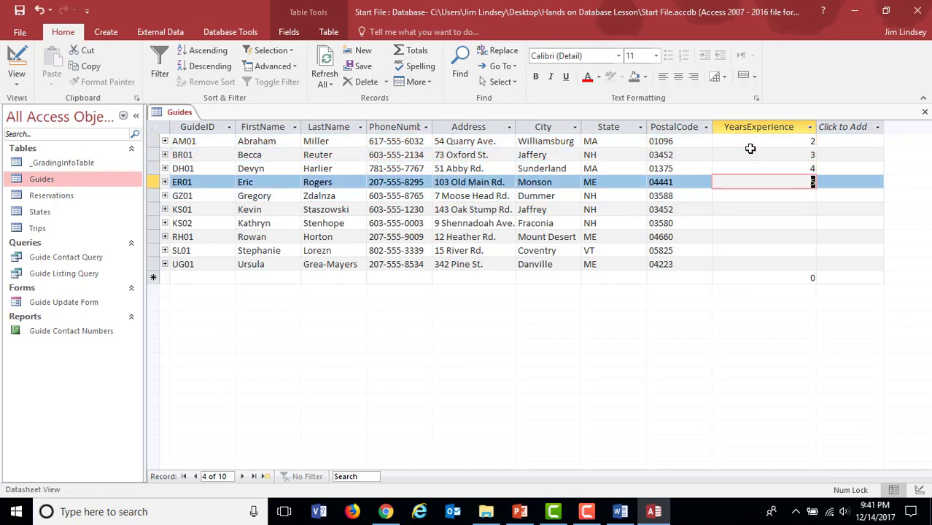
{"action": "key", "text": "Up"}
{"action": "key", "text": "Up"}
{"action": "key", "text": "Up"}
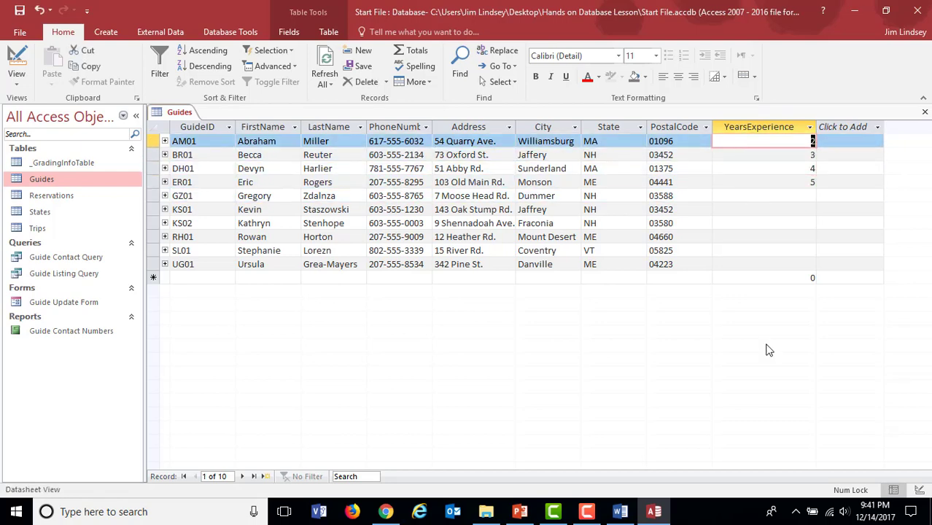
{"action": "left_click", "coordinate": [759, 210]}
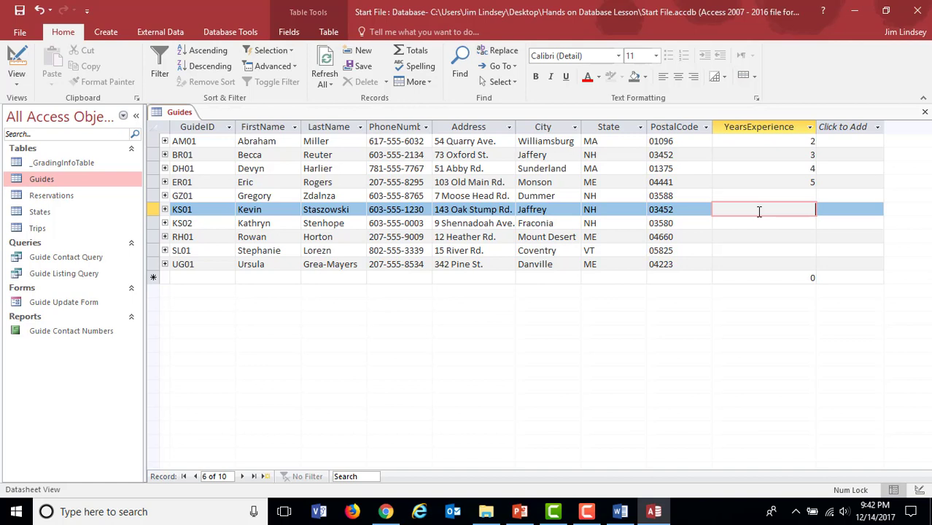
{"action": "left_click", "coordinate": [775, 144]}
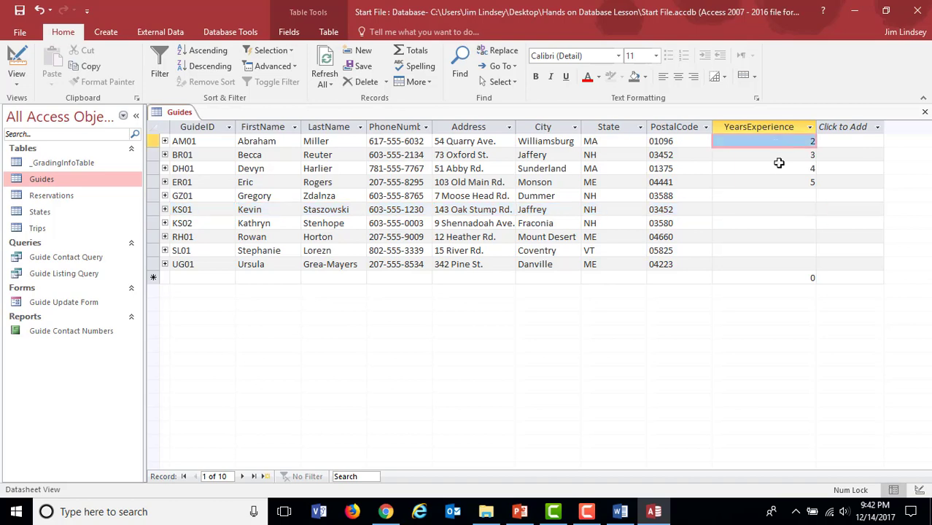
{"action": "key", "text": "Down"}
{"action": "key", "text": "Down"}
{"action": "key", "text": "Up"}
{"action": "key", "text": "Up"}
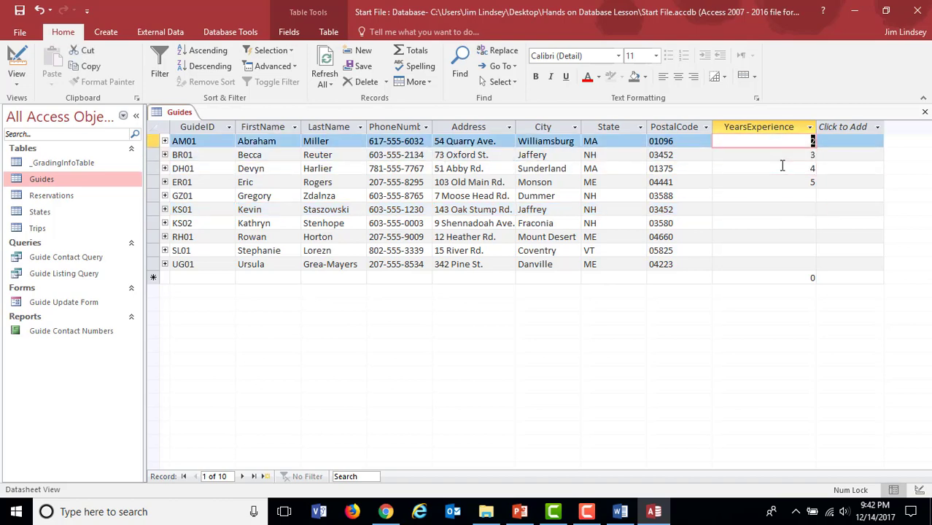
{"action": "key", "text": "Down"}
{"action": "key", "text": "Down"}
{"action": "key", "text": "Down"}
{"action": "key", "text": "Down"}
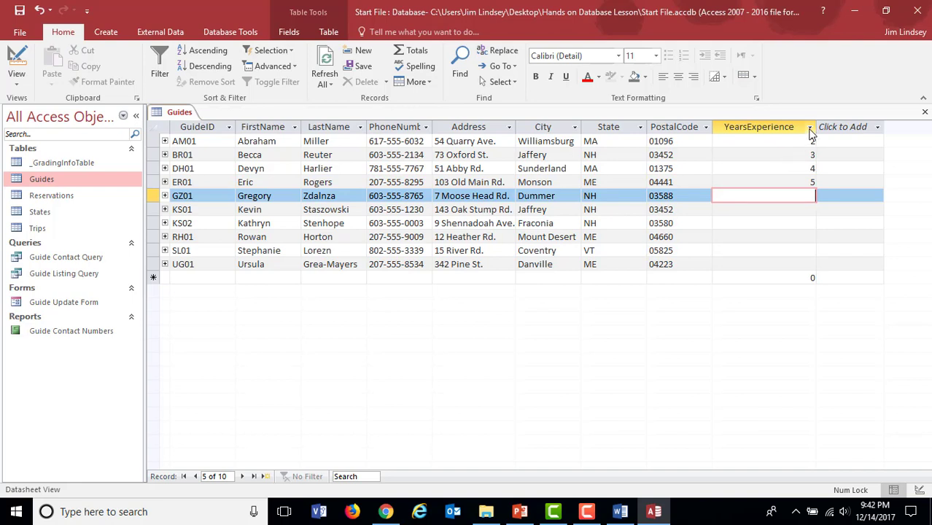
Step: Check the YearsExperience field in Design view and review the data types available for it
{"action": "left_click", "coordinate": [809, 128]}
{"action": "left_click", "coordinate": [801, 144]}
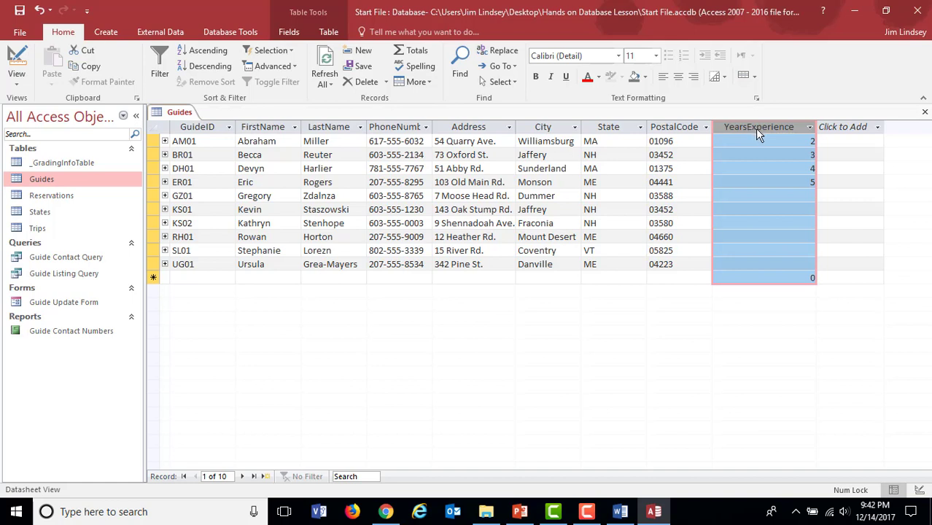
{"action": "left_click", "coordinate": [16, 82]}
{"action": "left_click", "coordinate": [27, 136]}
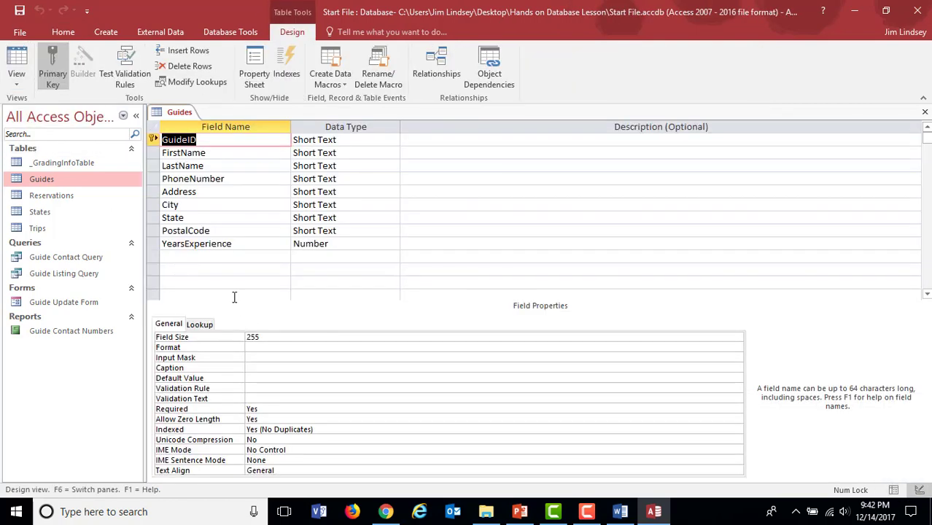
{"action": "left_click", "coordinate": [244, 245]}
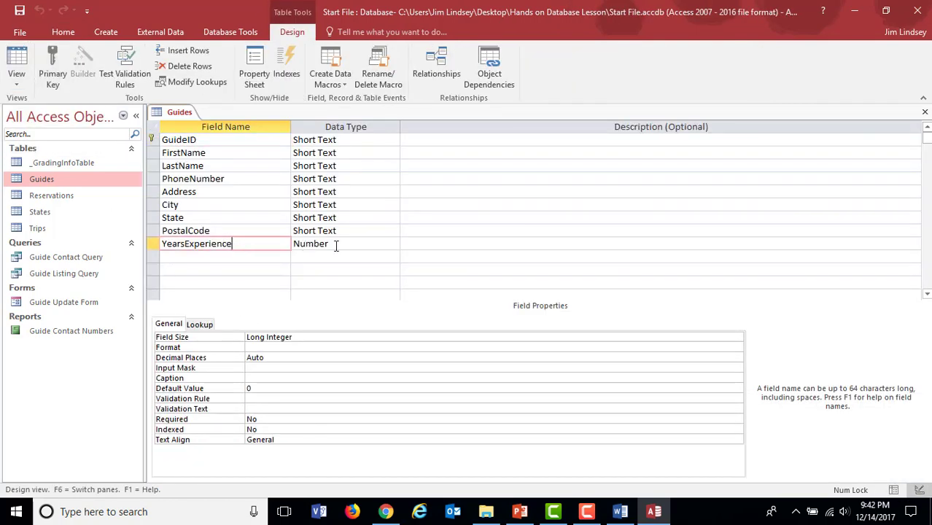
{"action": "left_click", "coordinate": [337, 245]}
{"action": "left_click", "coordinate": [393, 244]}
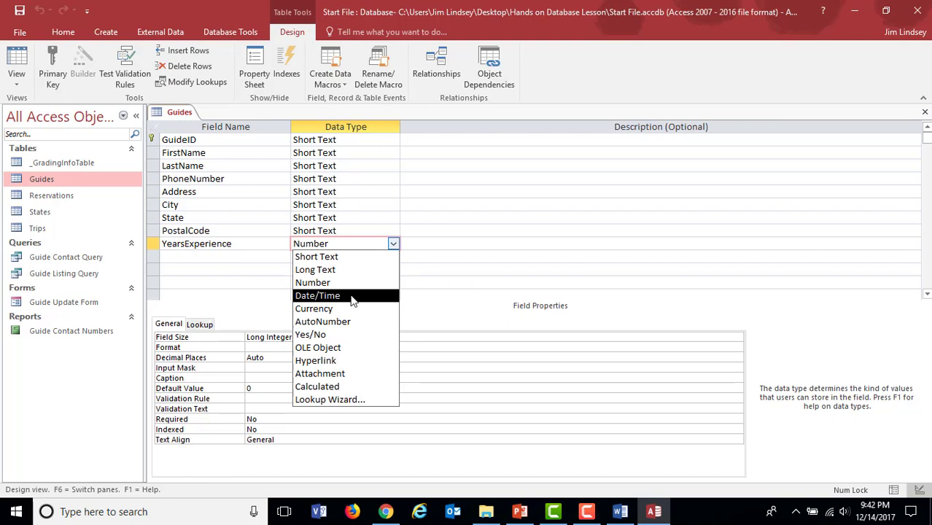
{"action": "left_click", "coordinate": [248, 257]}
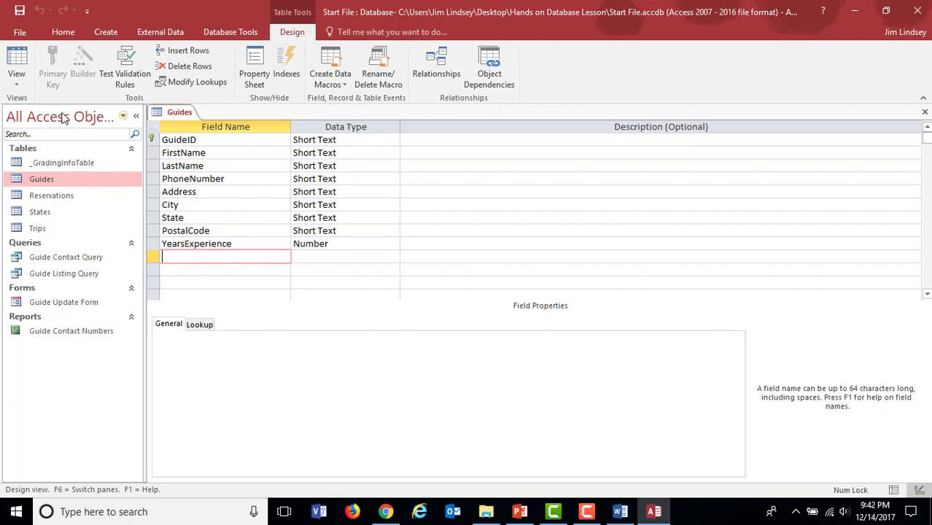
Step: Return the Guides table to Datasheet view and review the data types offered for a new field
{"action": "left_click", "coordinate": [16, 79]}
{"action": "left_click", "coordinate": [58, 106]}
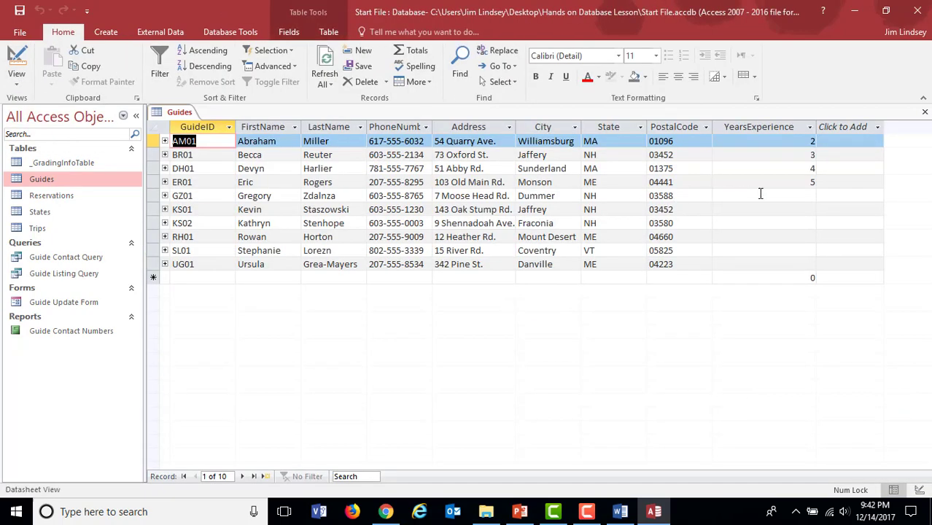
{"action": "left_click", "coordinate": [809, 129]}
{"action": "left_click", "coordinate": [758, 156]}
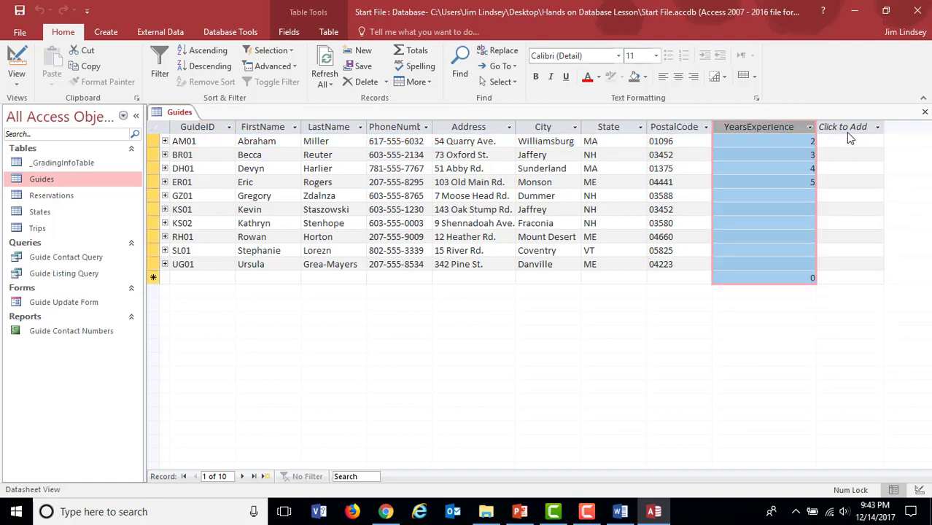
{"action": "left_click", "coordinate": [878, 128]}
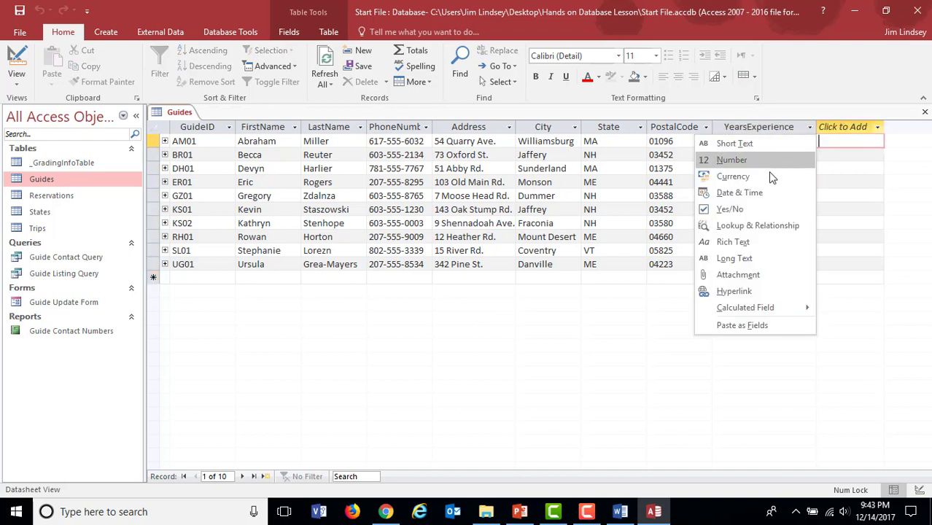
{"action": "left_click", "coordinate": [619, 306]}
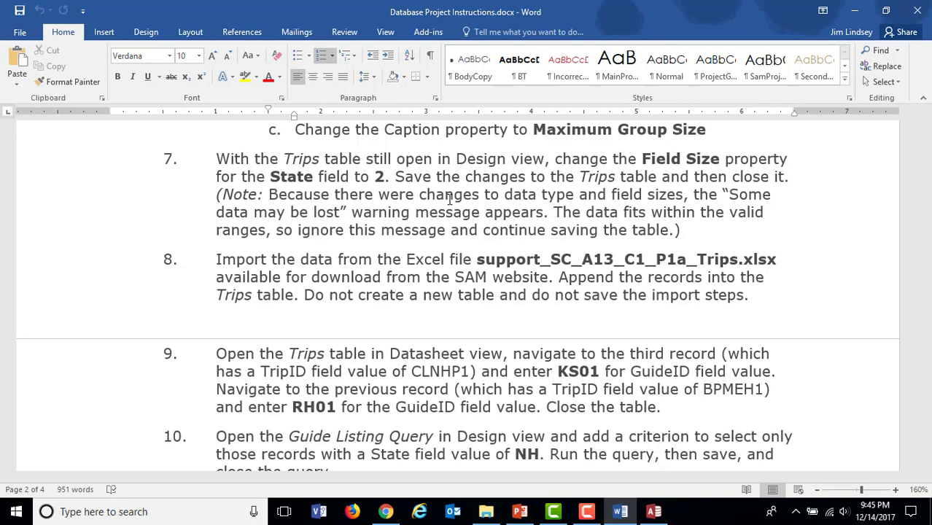
Step: Switch from Word to Access, view the Guides table in Design view and return it to Datasheet view
{"action": "left_click", "coordinate": [653, 512]}
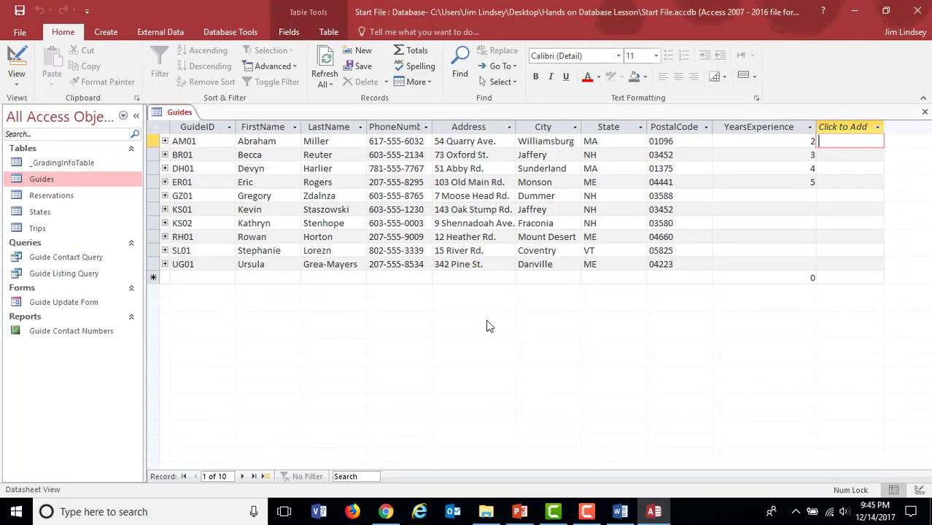
{"action": "left_click", "coordinate": [16, 81]}
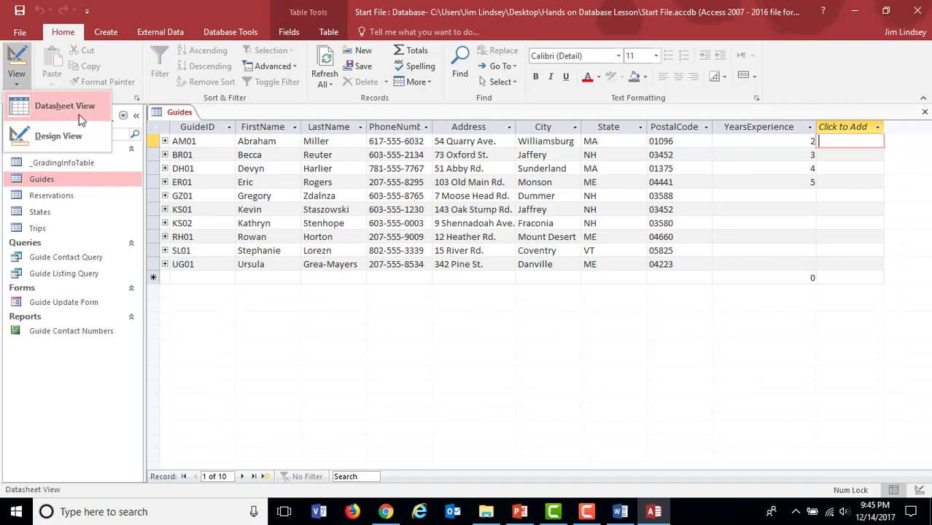
{"action": "left_click", "coordinate": [57, 132]}
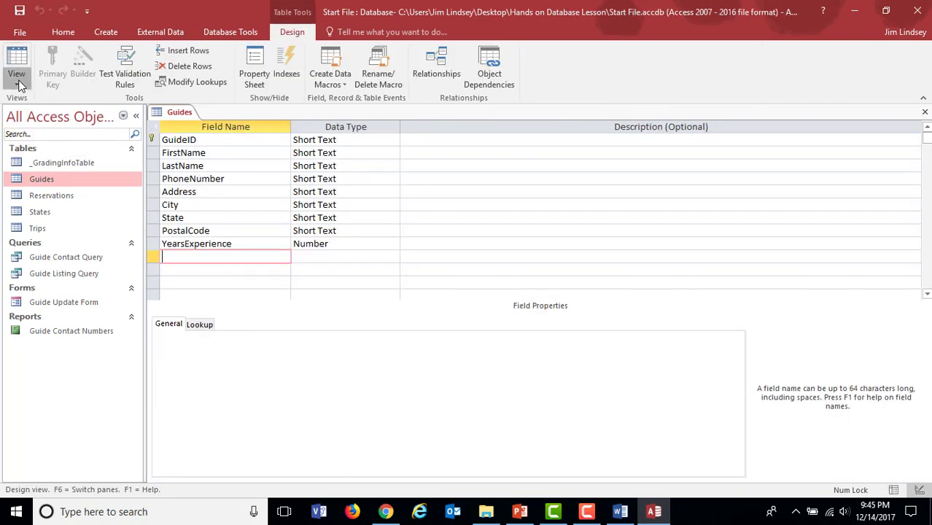
{"action": "left_click", "coordinate": [16, 81]}
{"action": "left_click", "coordinate": [40, 131]}
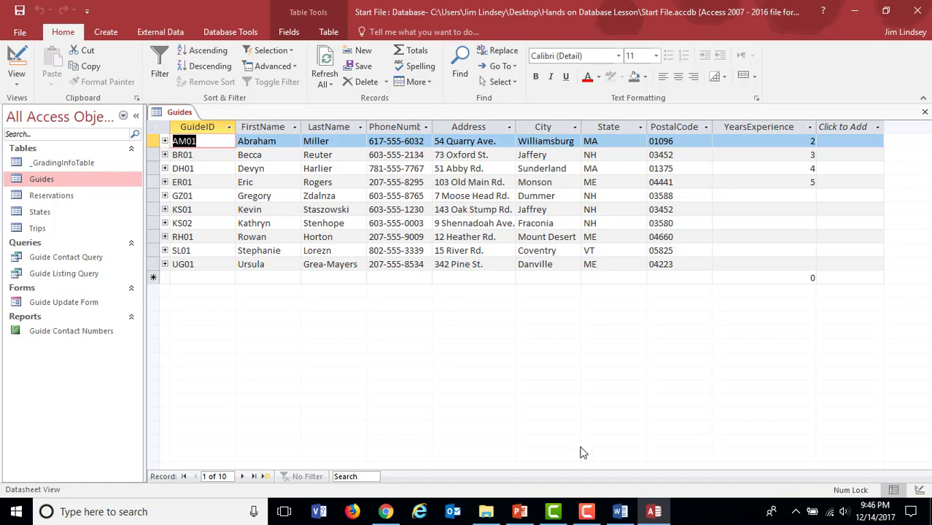
Step: Consult the Word instructions, switch back to Access and close the Guides table, saving its layout changes
{"action": "left_click", "coordinate": [620, 512]}
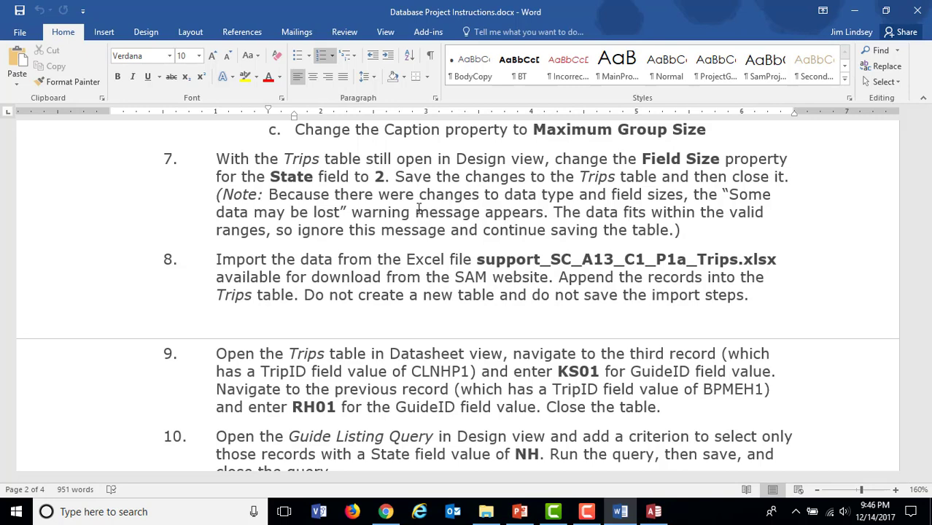
{"action": "left_click", "coordinate": [653, 511]}
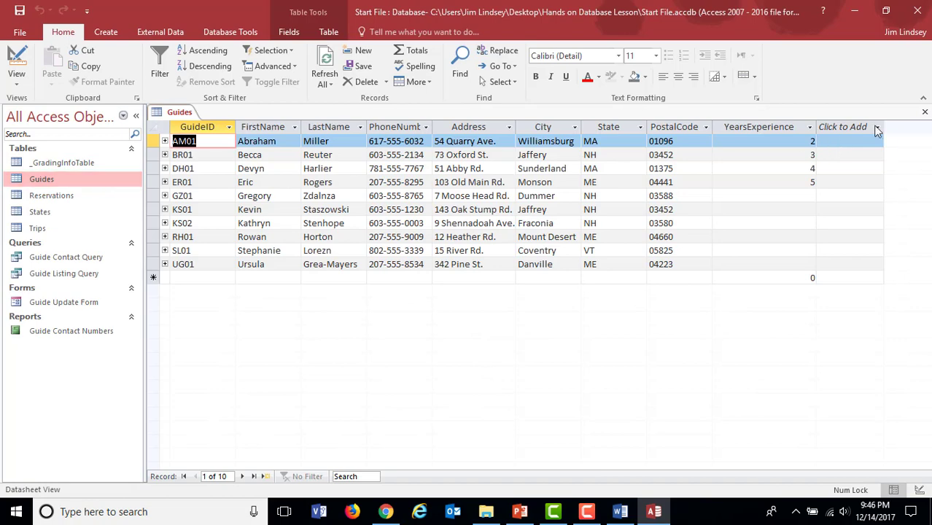
{"action": "left_click", "coordinate": [925, 112]}
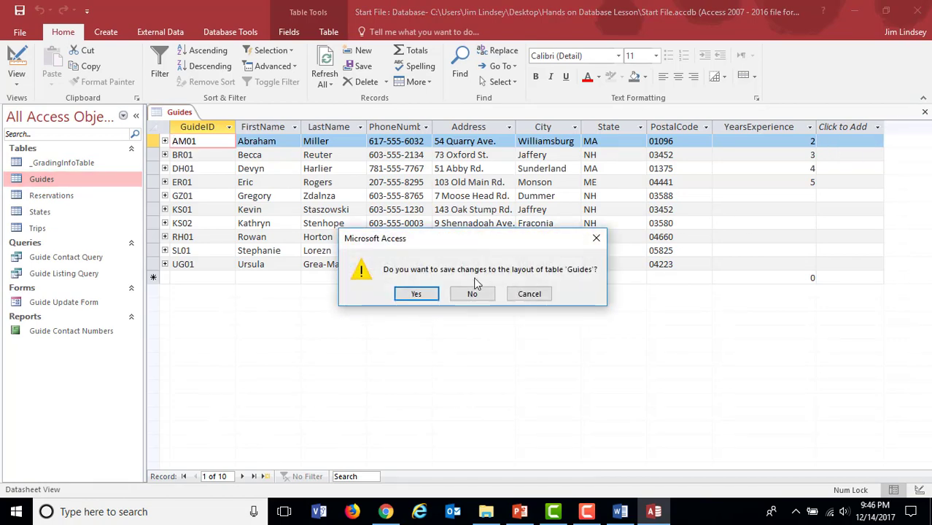
{"action": "left_click", "coordinate": [417, 293]}
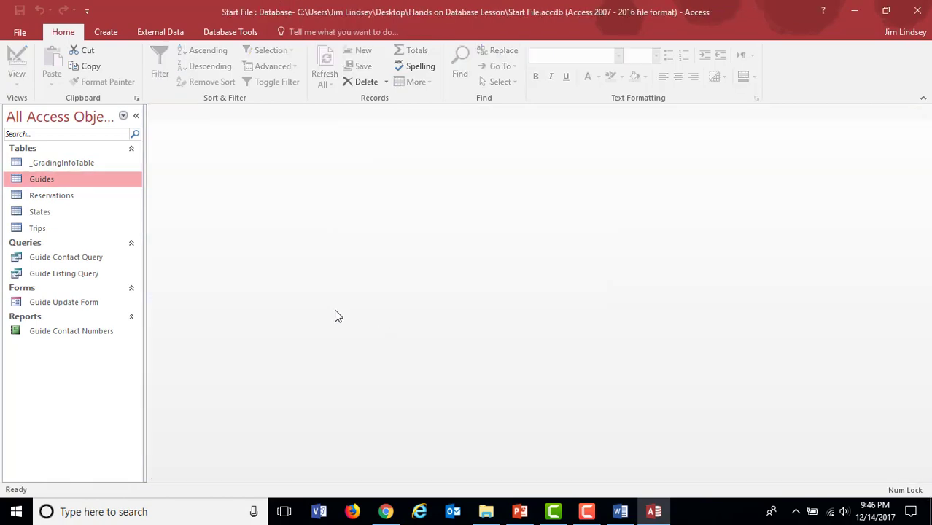
Step: Open the Trips table in Design view and select its State field
{"action": "double_click", "coordinate": [46, 231]}
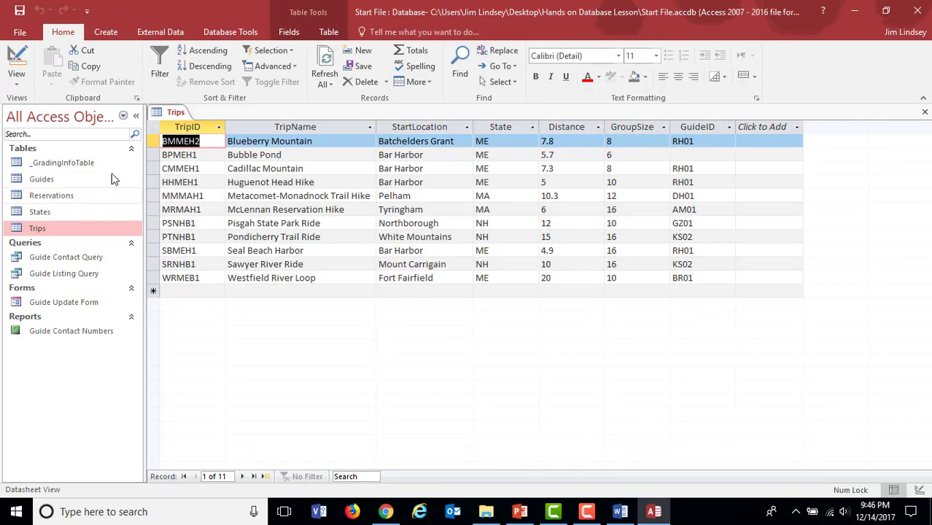
{"action": "left_click", "coordinate": [17, 78]}
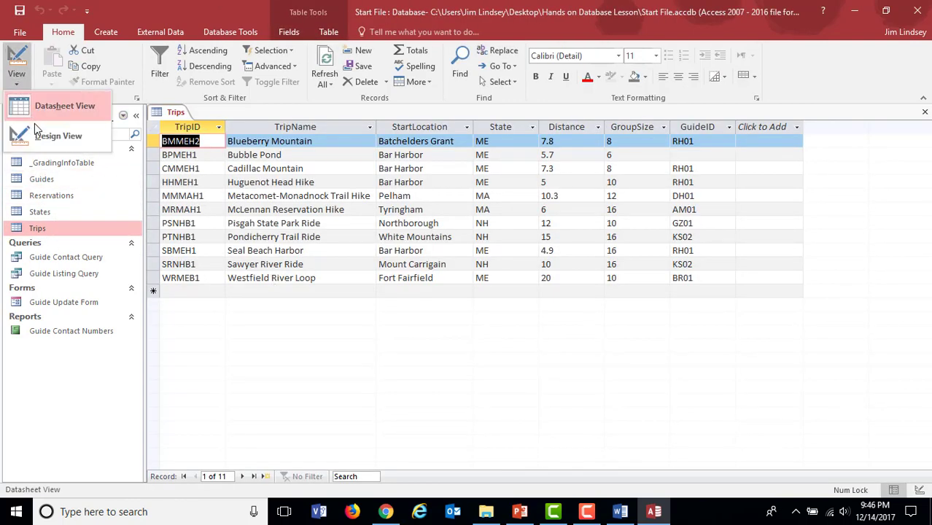
{"action": "left_click", "coordinate": [51, 136]}
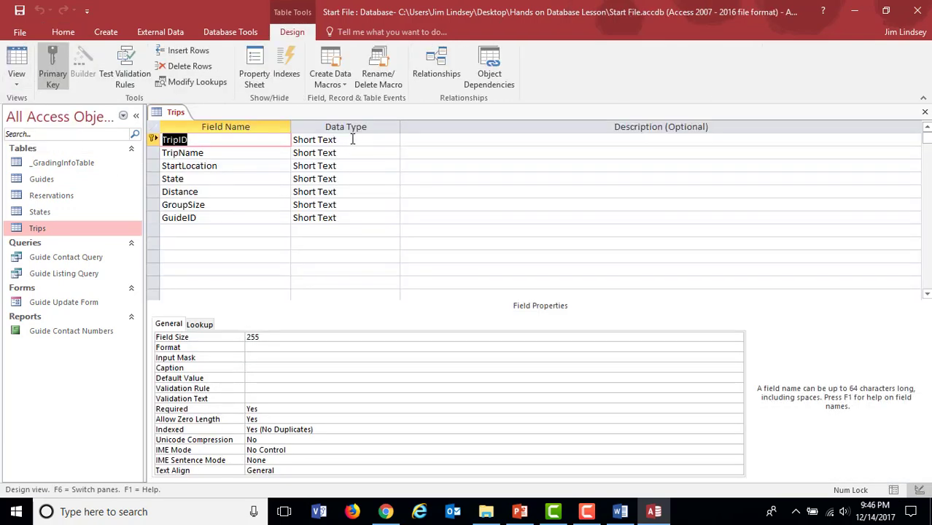
{"action": "left_click", "coordinate": [353, 139]}
{"action": "left_click", "coordinate": [214, 179]}
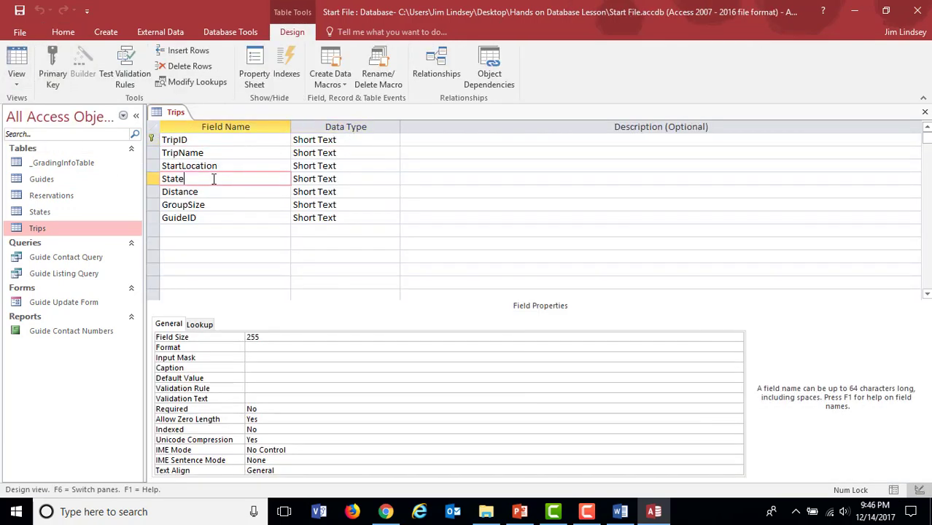
Step: Set the State field's size to 2, save the Trips table design accepting possible data loss, and return to Datasheet view
{"action": "left_click", "coordinate": [335, 179]}
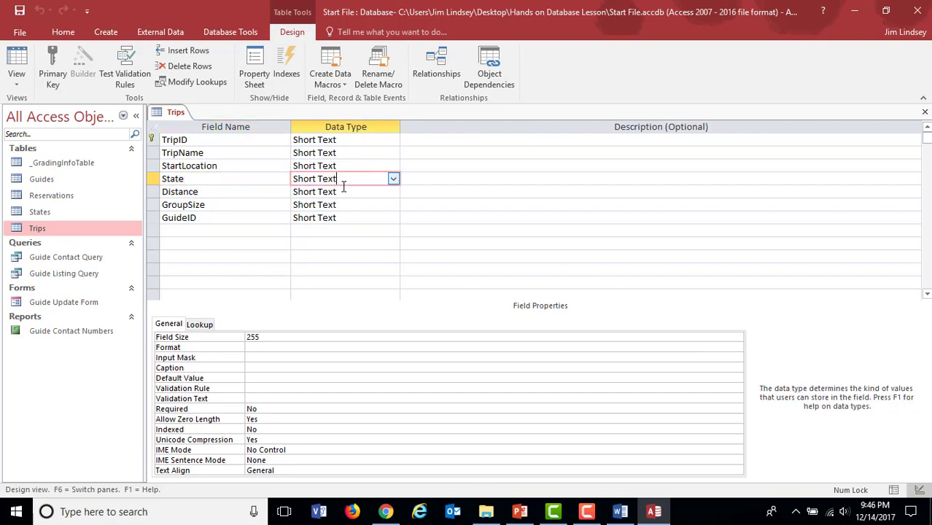
{"action": "left_click", "coordinate": [310, 336]}
{"action": "key", "text": "BackSpace"}
{"action": "key", "text": "BackSpace"}
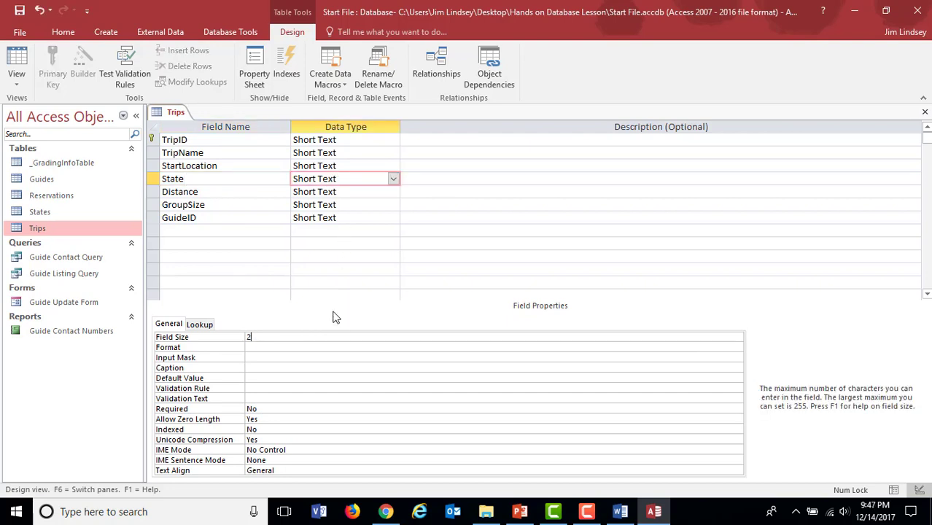
{"action": "left_click", "coordinate": [20, 10]}
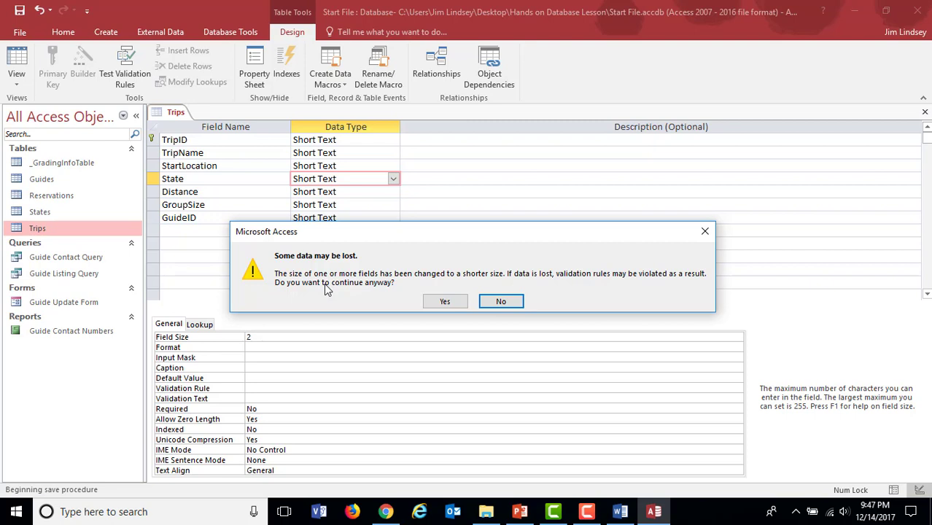
{"action": "left_click", "coordinate": [442, 301]}
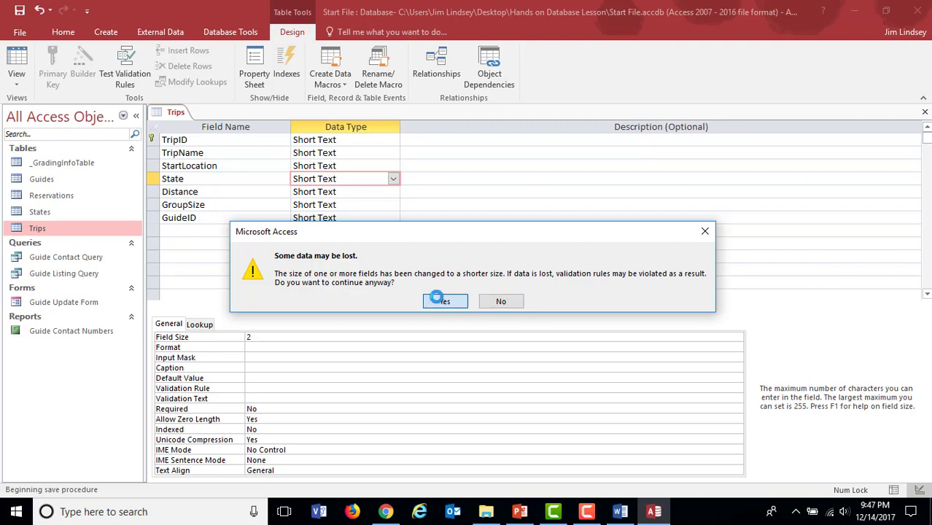
{"action": "left_click", "coordinate": [16, 85]}
{"action": "left_click", "coordinate": [44, 104]}
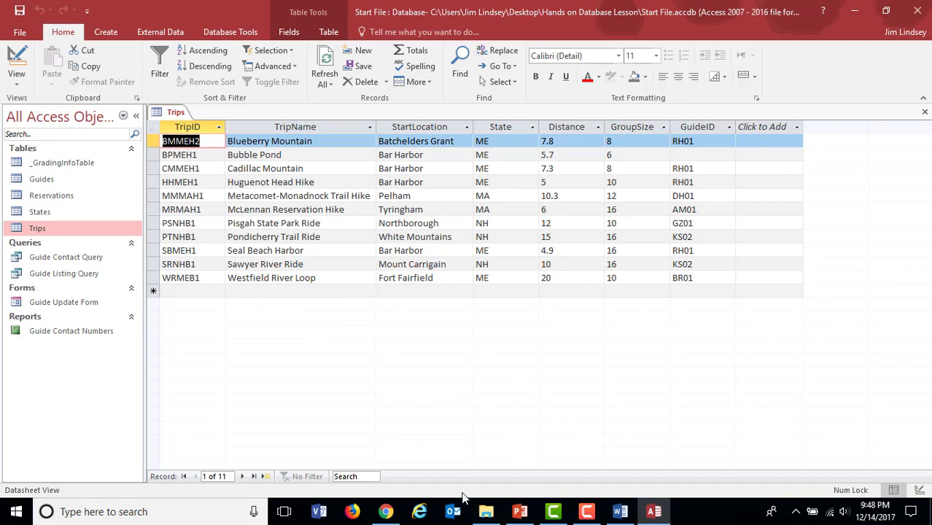
Step: Open support_SC_A13_C1_P1a_Trips.xlsx from the Hands on Database Lesson folder, review its trip records, close it and return to Access
{"action": "left_click", "coordinate": [486, 512]}
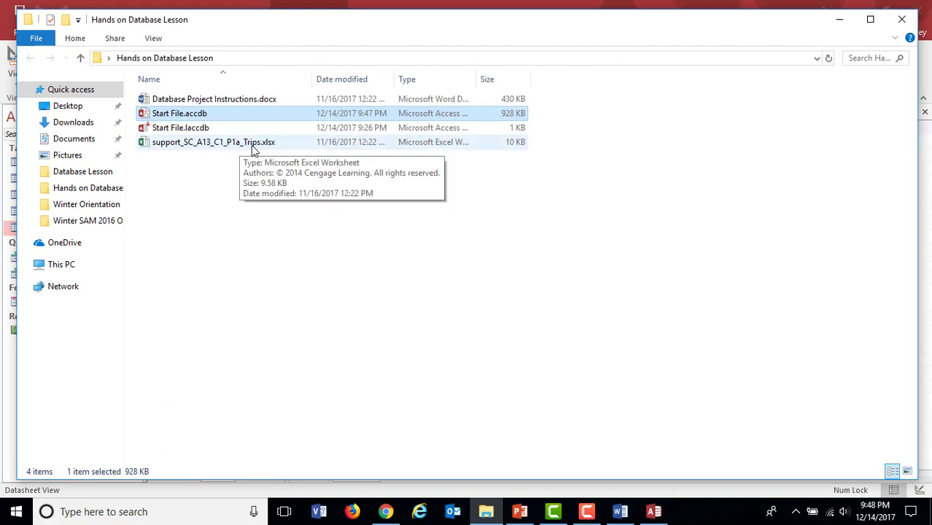
{"action": "left_click", "coordinate": [227, 145]}
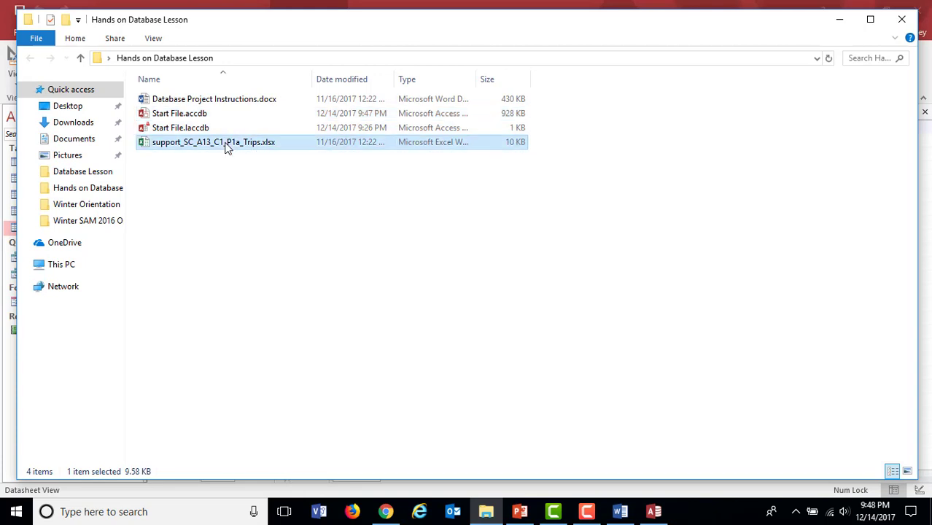
{"action": "double_click", "coordinate": [227, 144]}
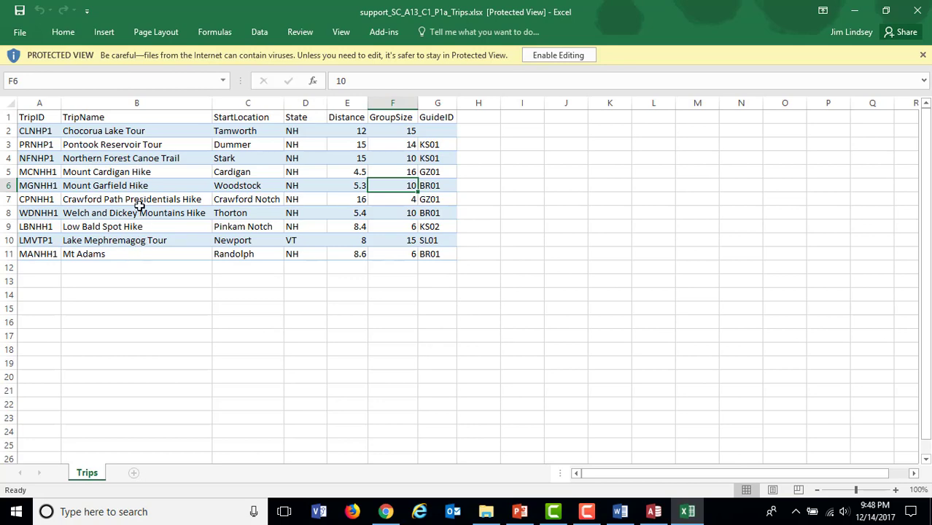
{"action": "left_click", "coordinate": [921, 9]}
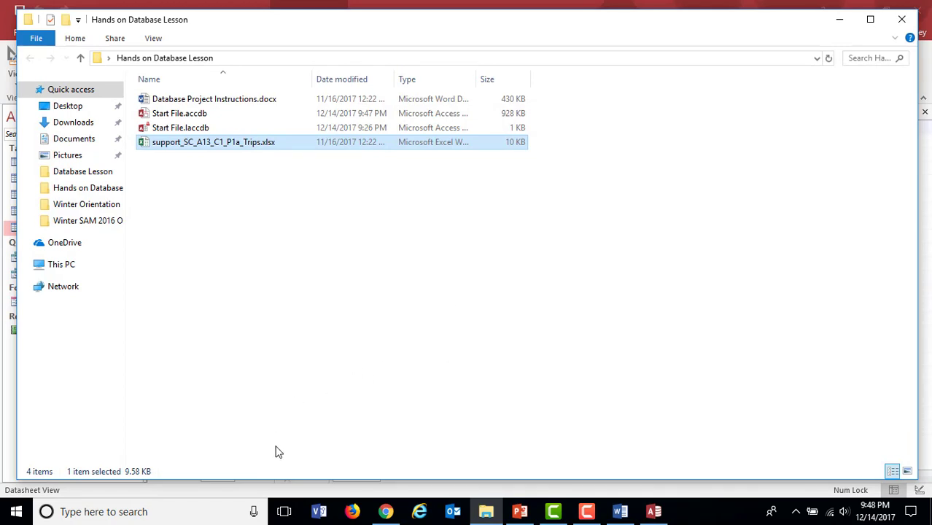
{"action": "left_click", "coordinate": [291, 494]}
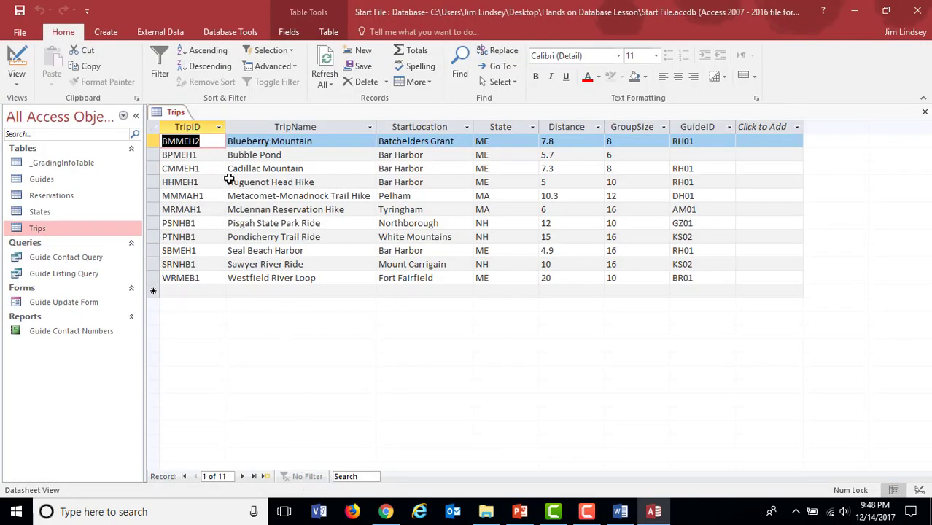
Step: Start an Excel spreadsheet import and choose support_SC_A13_C1_P1a_Trips.xlsx from the desktop's Hands on Database Lesson folder as the source
{"action": "left_click", "coordinate": [154, 33]}
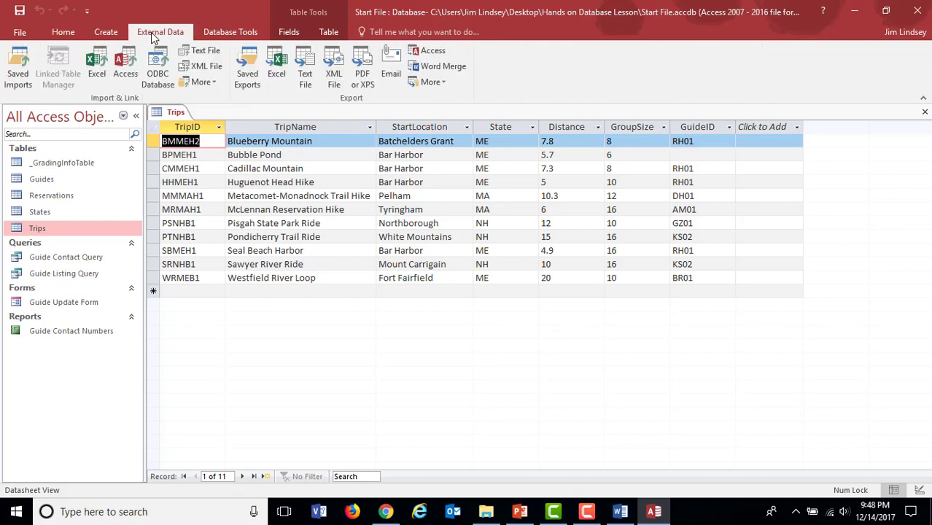
{"action": "left_click", "coordinate": [93, 77]}
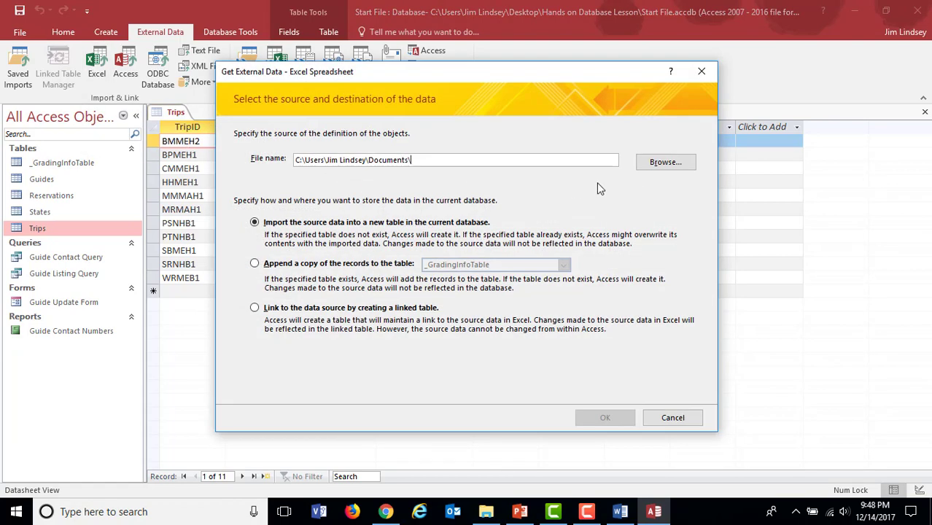
{"action": "left_click", "coordinate": [665, 162]}
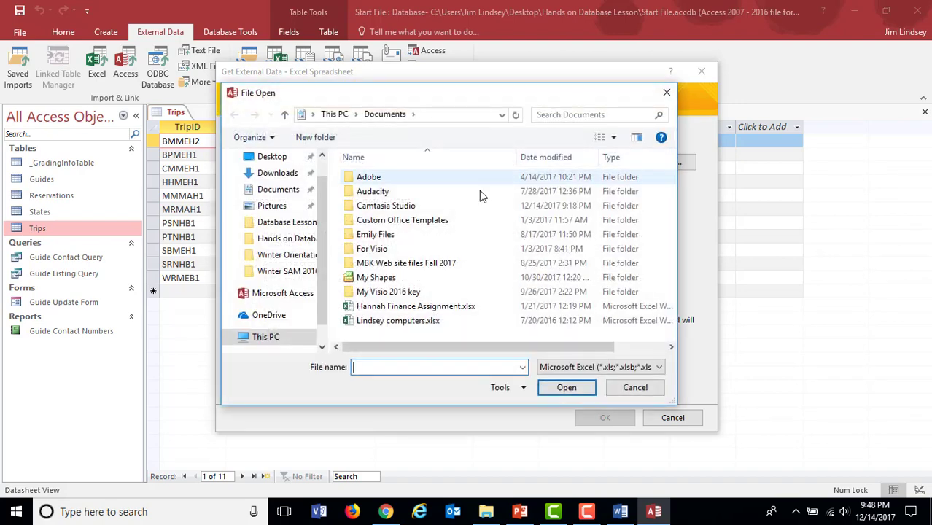
{"action": "left_click", "coordinate": [272, 156]}
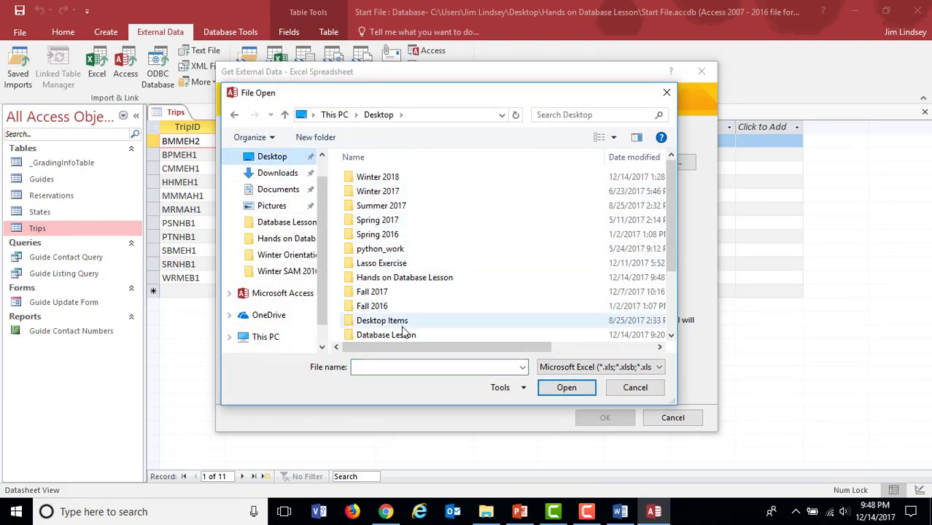
{"action": "double_click", "coordinate": [403, 282]}
{"action": "left_click", "coordinate": [402, 177]}
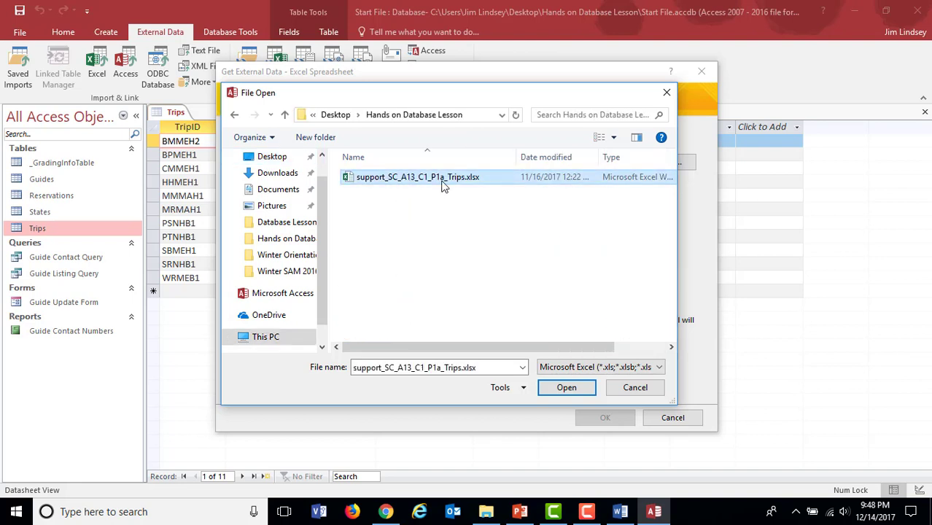
{"action": "left_click", "coordinate": [572, 391]}
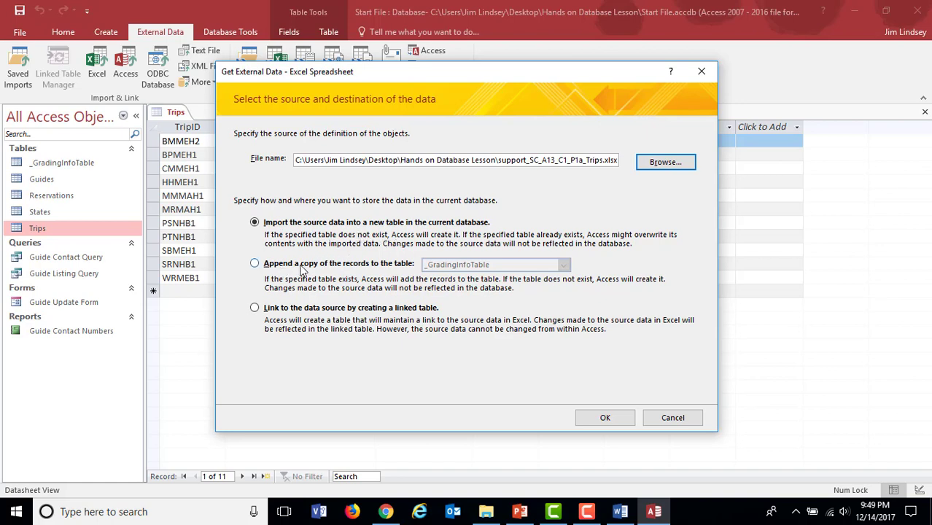
Step: Set the import to append the records to the Trips table, allowing the open table to be saved and closed
{"action": "left_click", "coordinate": [255, 264]}
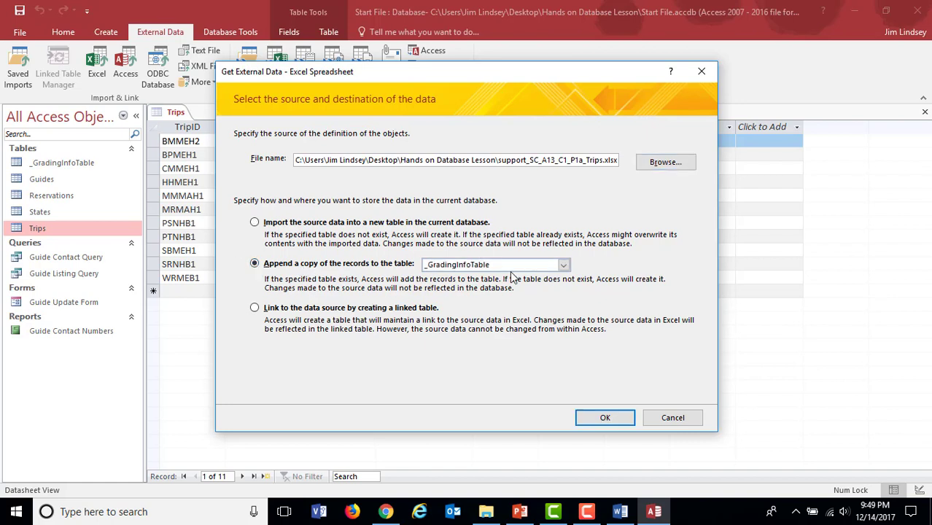
{"action": "left_click", "coordinate": [563, 266]}
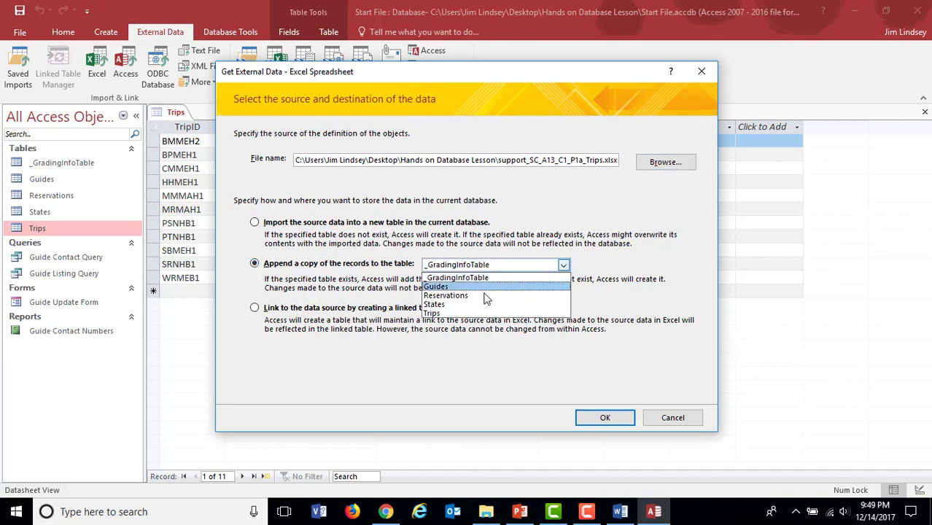
{"action": "left_click", "coordinate": [437, 315]}
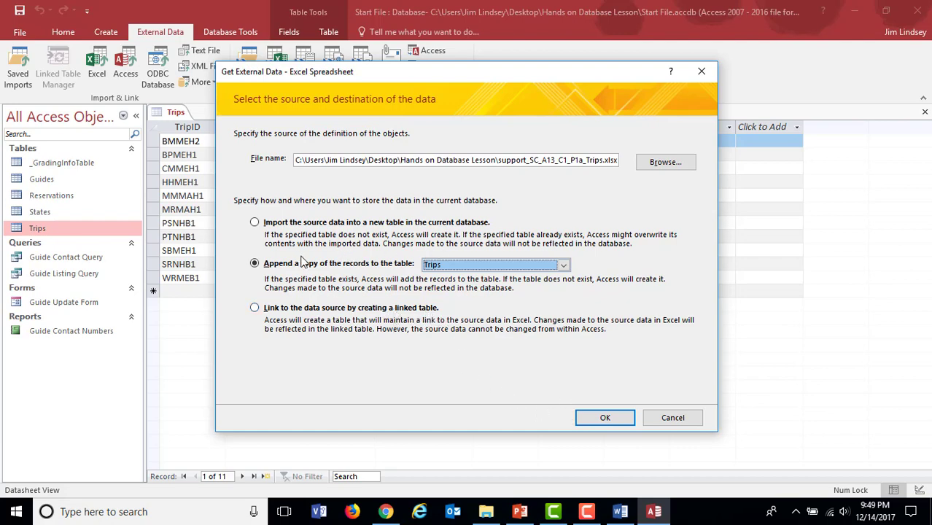
{"action": "left_click", "coordinate": [583, 413]}
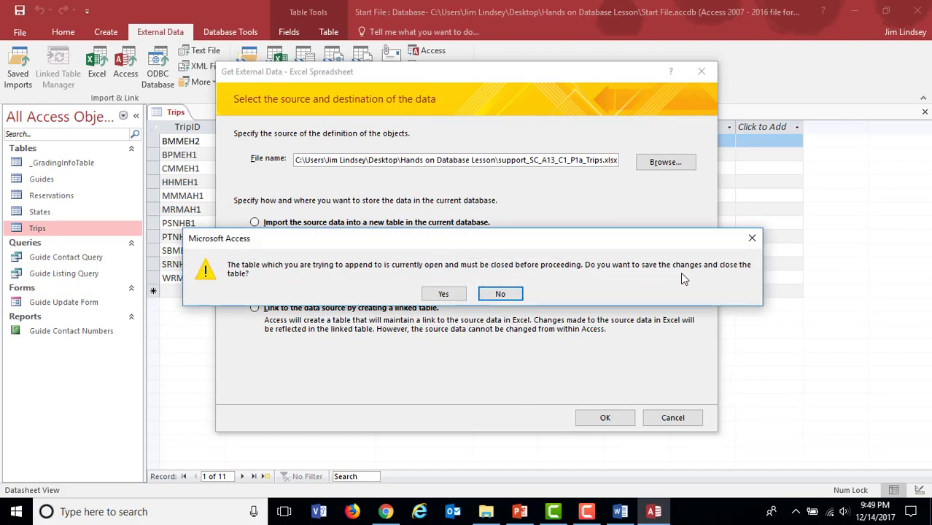
{"action": "left_click", "coordinate": [442, 294]}
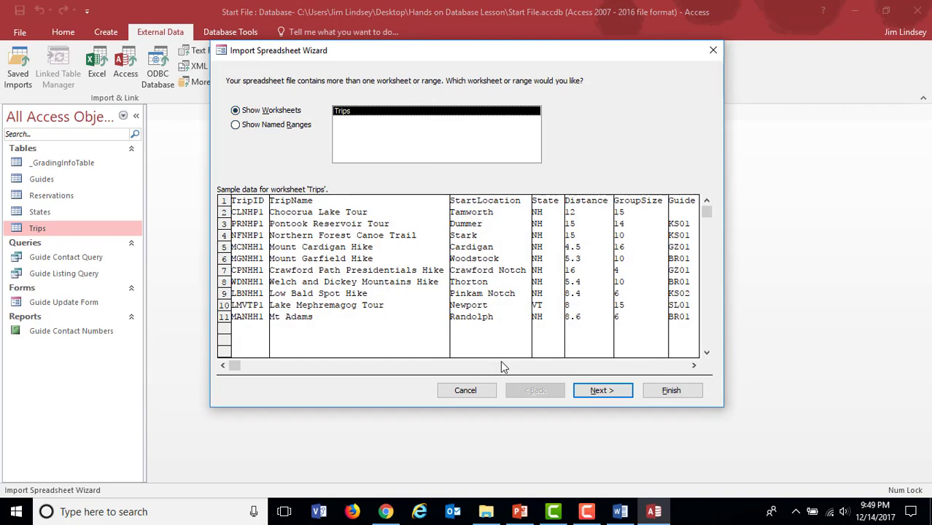
Step: Complete the import of the Trips worksheet with its first row as column headings, without saving the import steps
{"action": "left_click", "coordinate": [602, 391]}
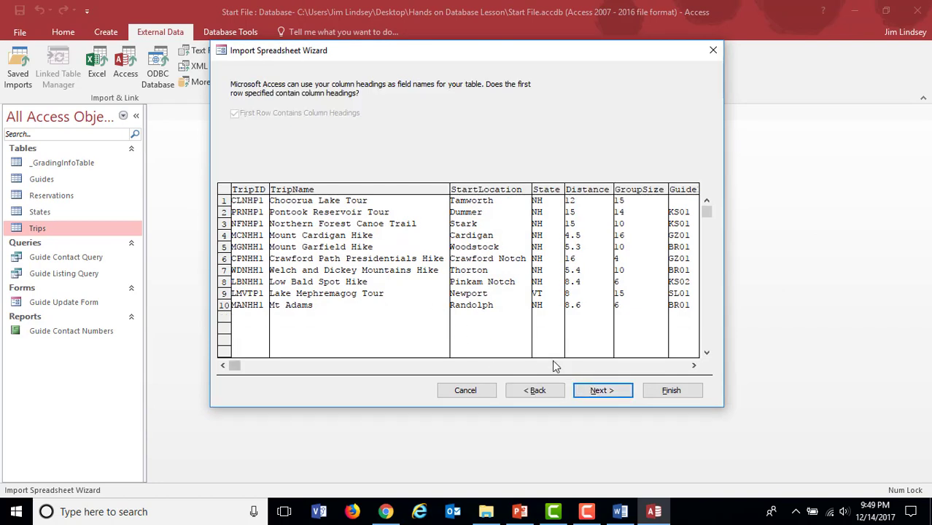
{"action": "left_click", "coordinate": [654, 394]}
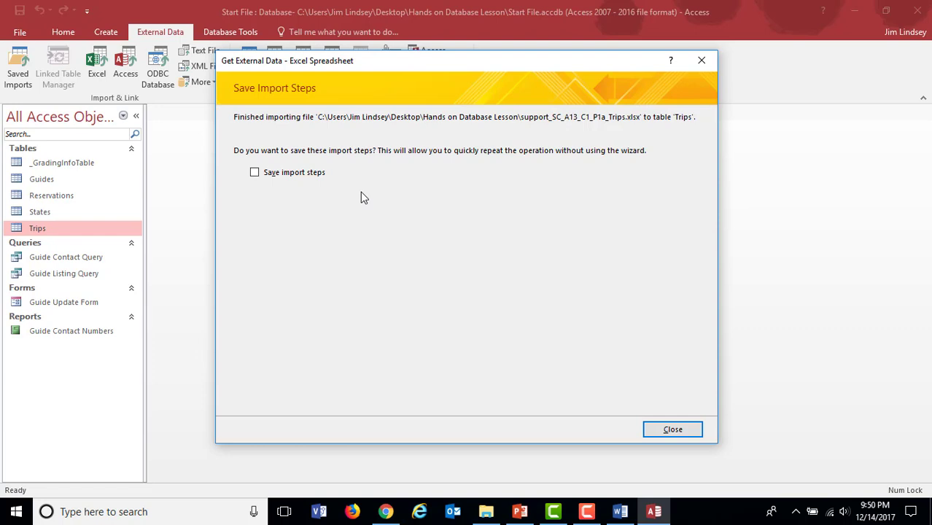
{"action": "left_click", "coordinate": [666, 431]}
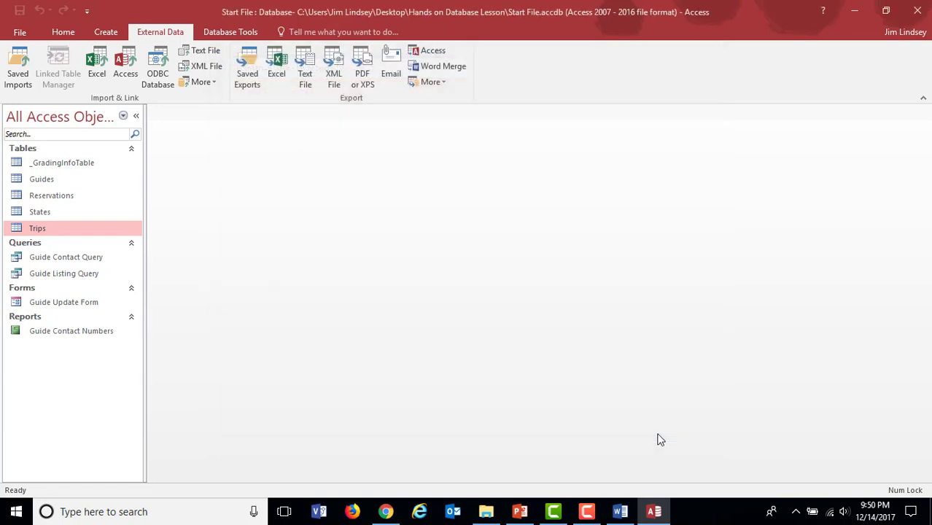
Step: Open the Trips table and enter GuideID RH01 for Bubble Pond and GZ01 for Chocorua Lake Tour
{"action": "double_click", "coordinate": [37, 229]}
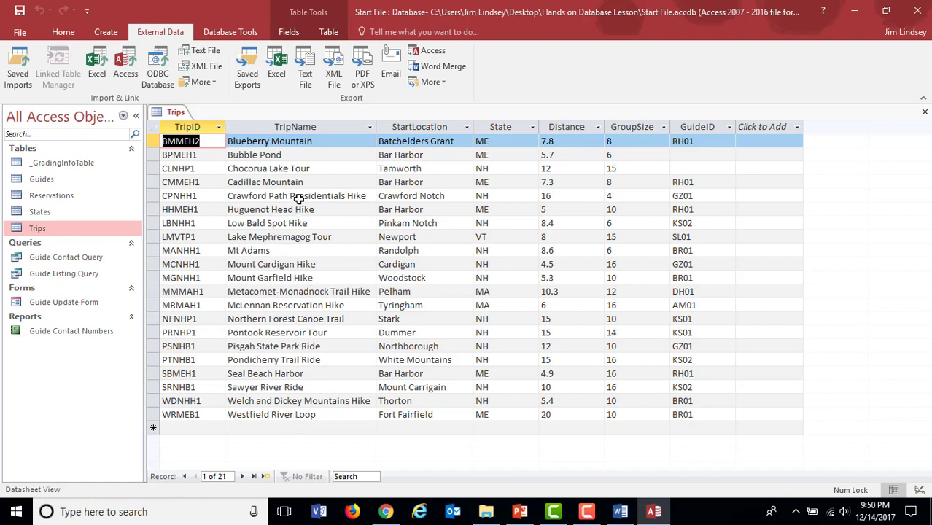
{"action": "left_click", "coordinate": [703, 155]}
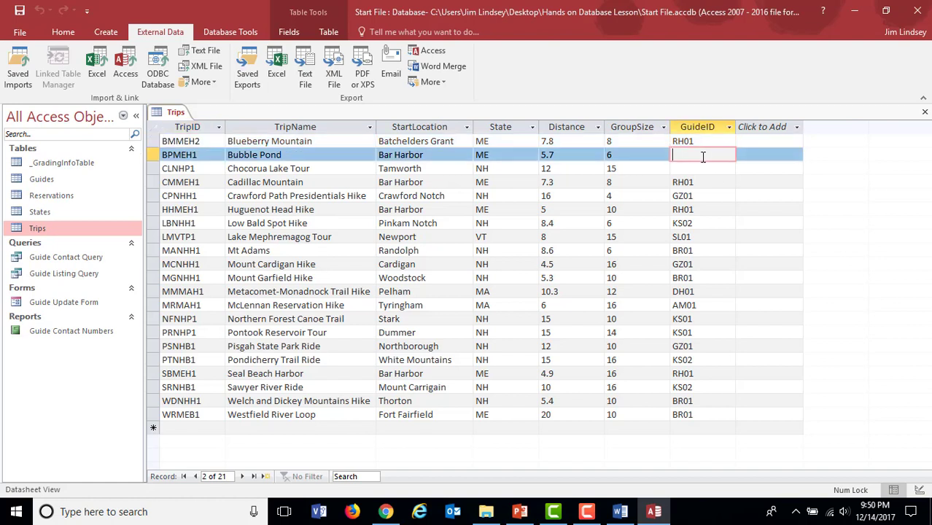
{"action": "type", "text": "RH01"}
{"action": "left_click", "coordinate": [686, 168]}
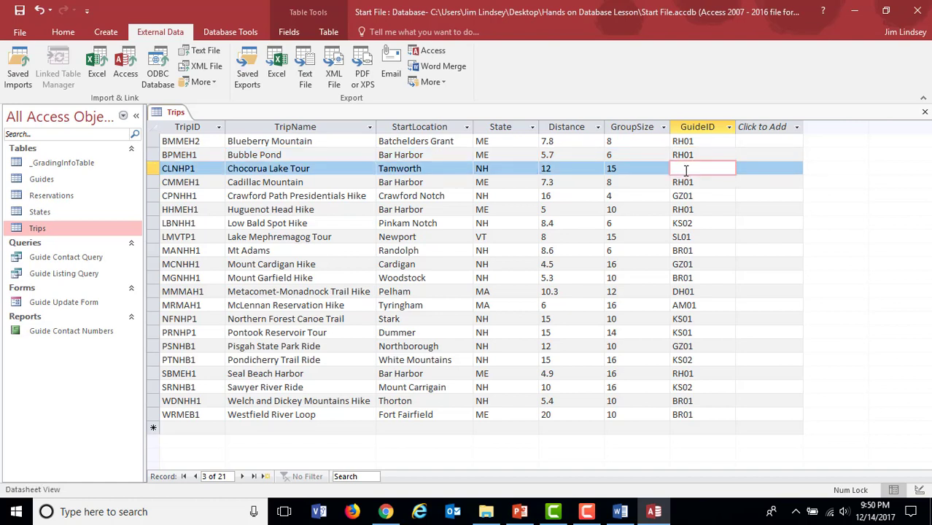
{"action": "type", "text": "GZ01"}
{"action": "left_click", "coordinate": [636, 168]}
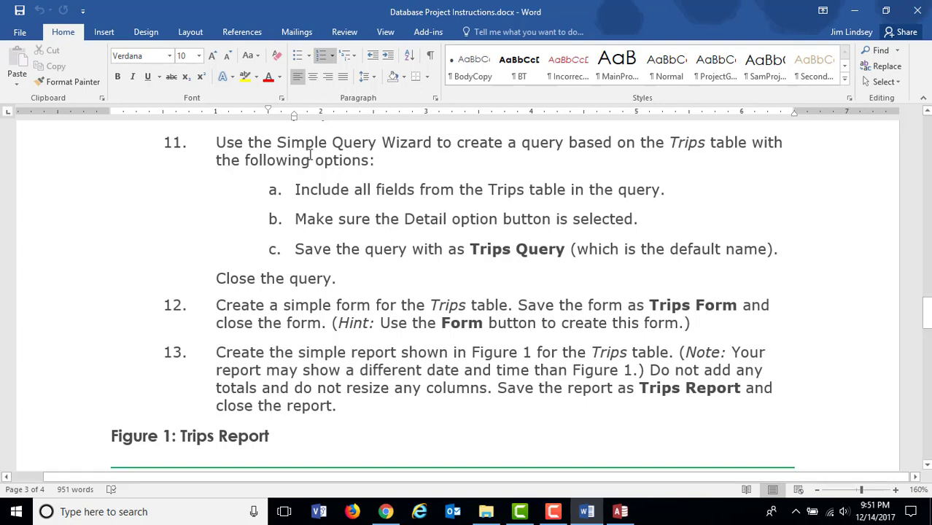
Step: Highlight the Simple Query Wizard wording in Word instruction 11, switch back to Access and close the Trips table
{"action": "left_click_drag", "start_coordinate": [278, 142], "coordinate": [457, 143]}
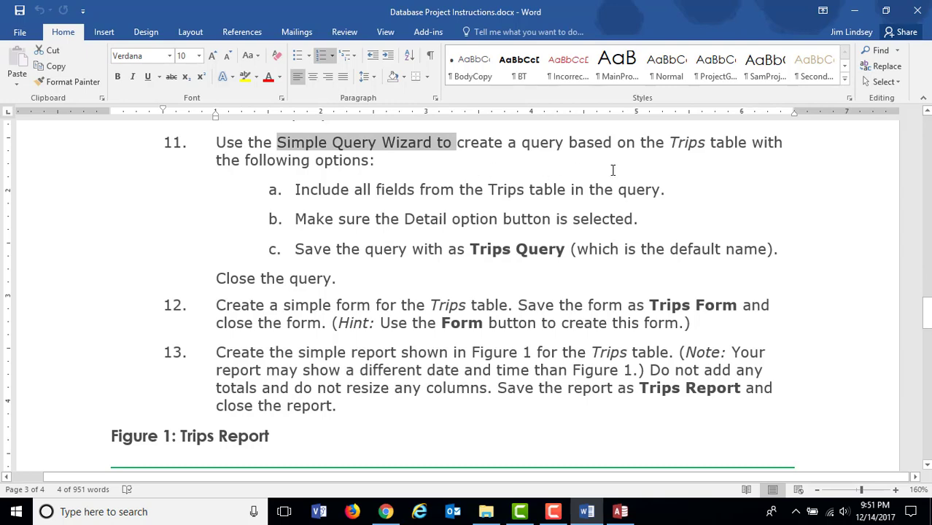
{"action": "left_click", "coordinate": [617, 512]}
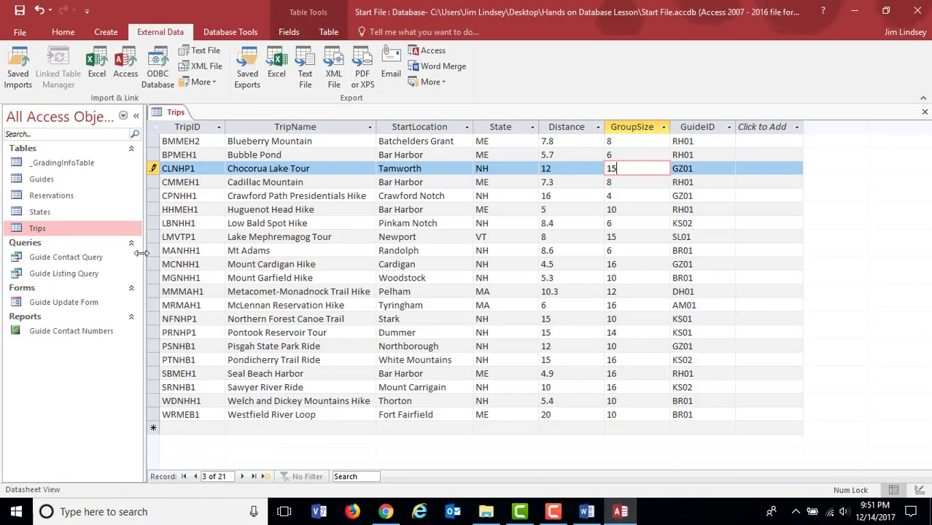
{"action": "left_click", "coordinate": [925, 115]}
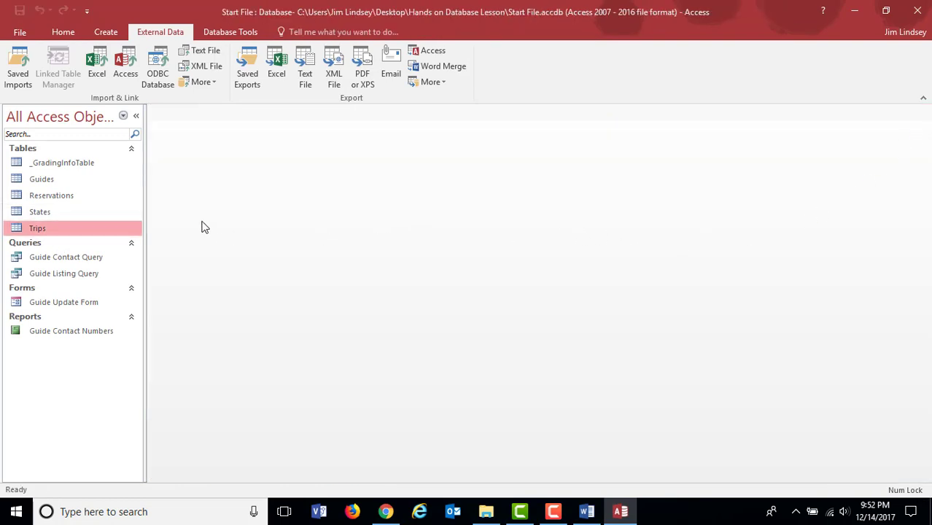
Step: Start the Simple Query Wizard to build a new query on the Trips table
{"action": "left_click", "coordinate": [106, 31]}
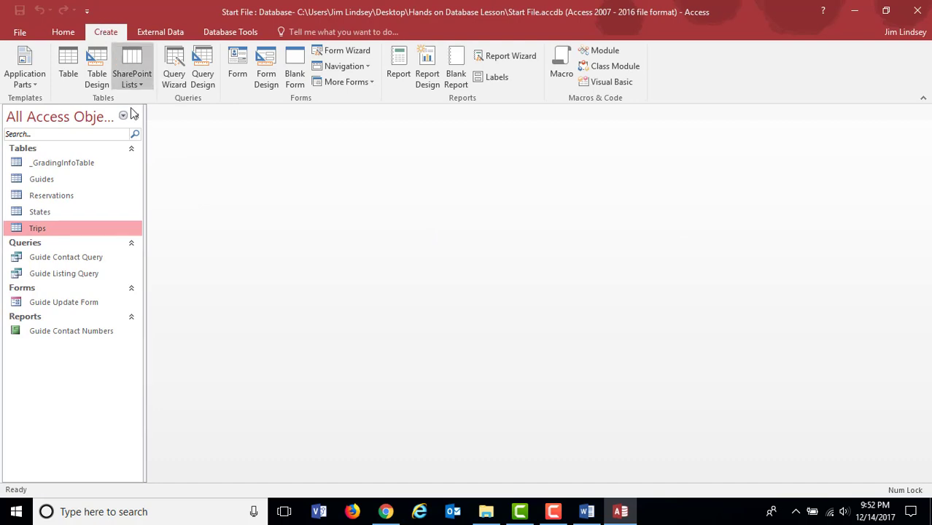
{"action": "left_click", "coordinate": [176, 69]}
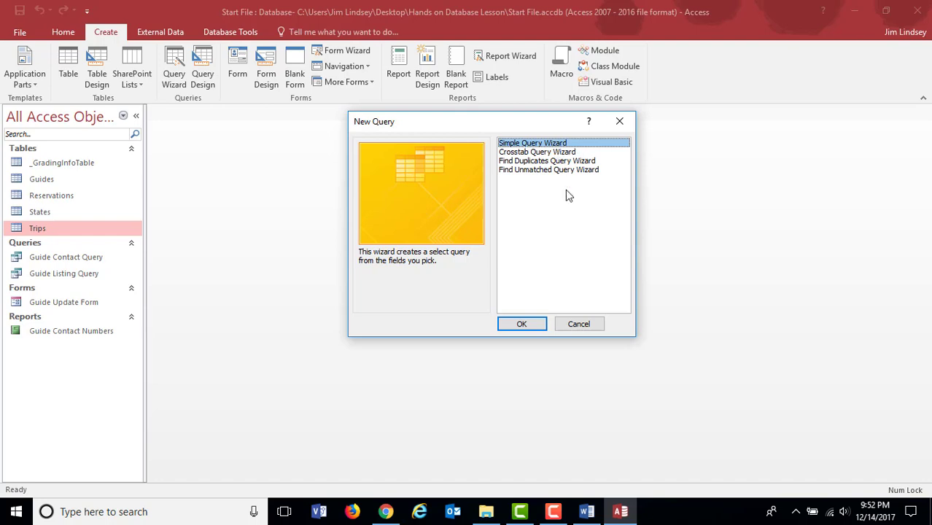
{"action": "left_click", "coordinate": [523, 325]}
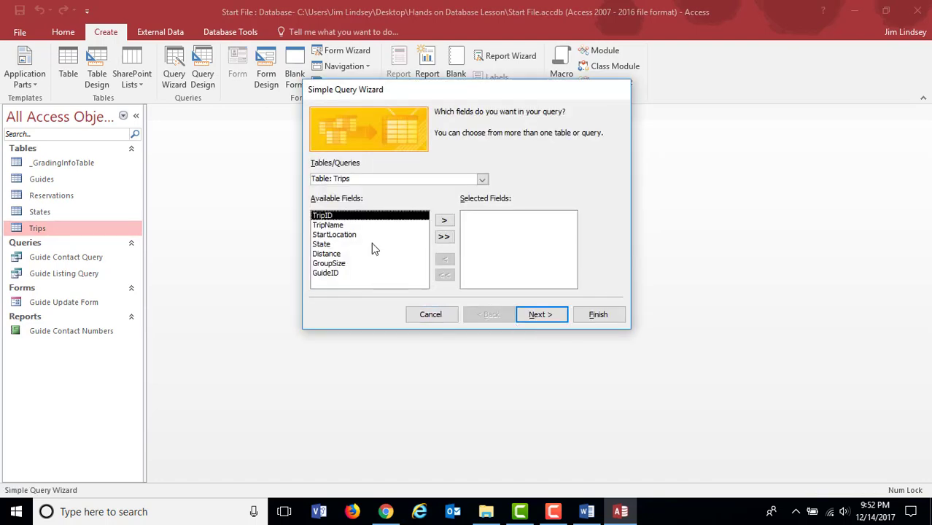
{"action": "left_click", "coordinate": [444, 220]}
{"action": "left_click", "coordinate": [444, 220]}
{"action": "left_click", "coordinate": [444, 220]}
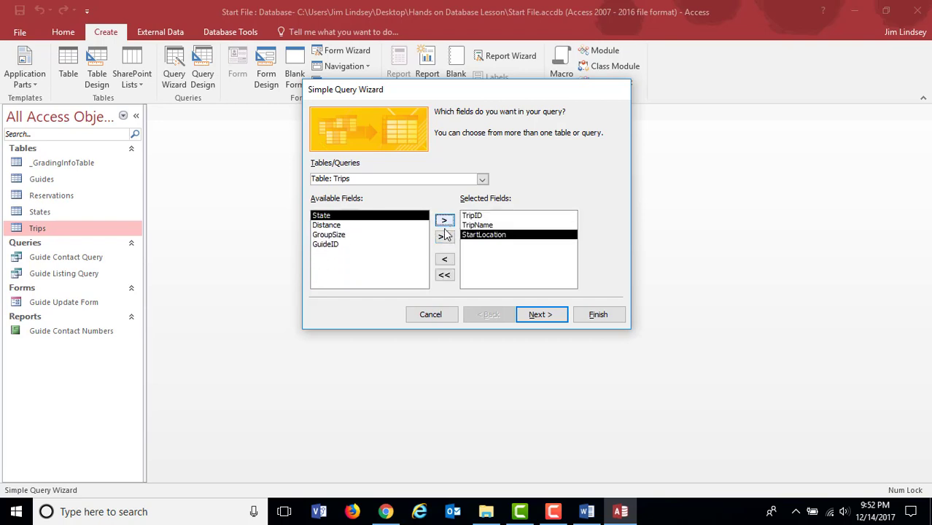
{"action": "left_click", "coordinate": [445, 259]}
{"action": "left_click", "coordinate": [446, 259]}
{"action": "left_click", "coordinate": [446, 259]}
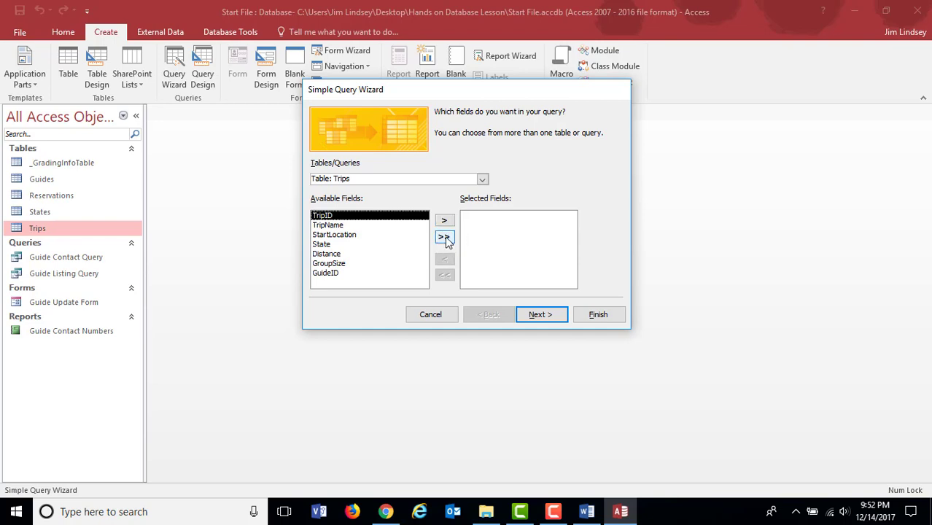
Step: Include all fields of the Trips table in the query and finish the wizard with its default settings
{"action": "left_click", "coordinate": [444, 238]}
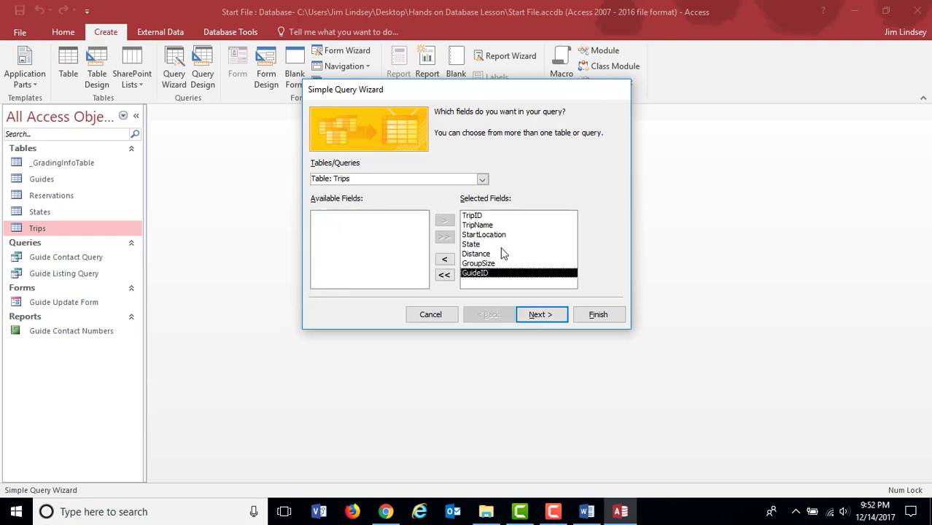
{"action": "left_click", "coordinate": [598, 315]}
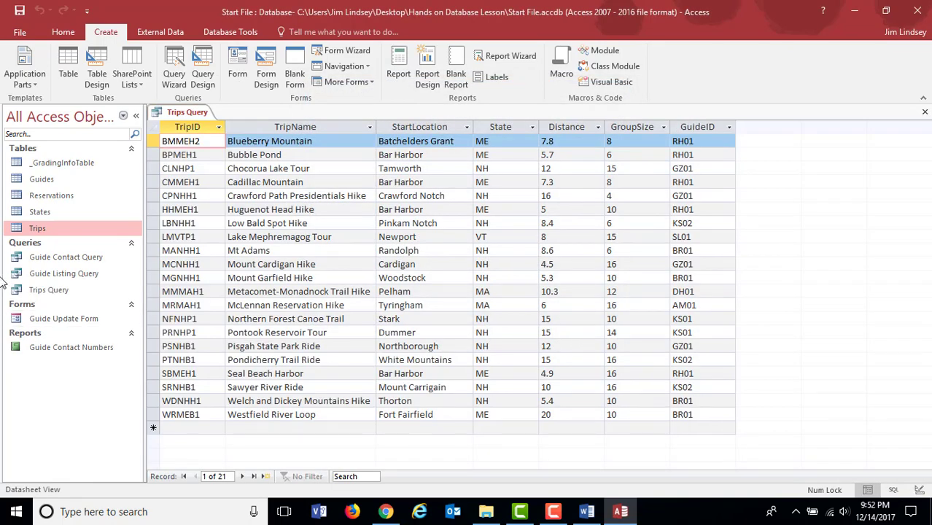
Step: Open Trips Query in Design View and lengthen the Trips field list until all its fields fit
{"action": "left_click", "coordinate": [70, 291]}
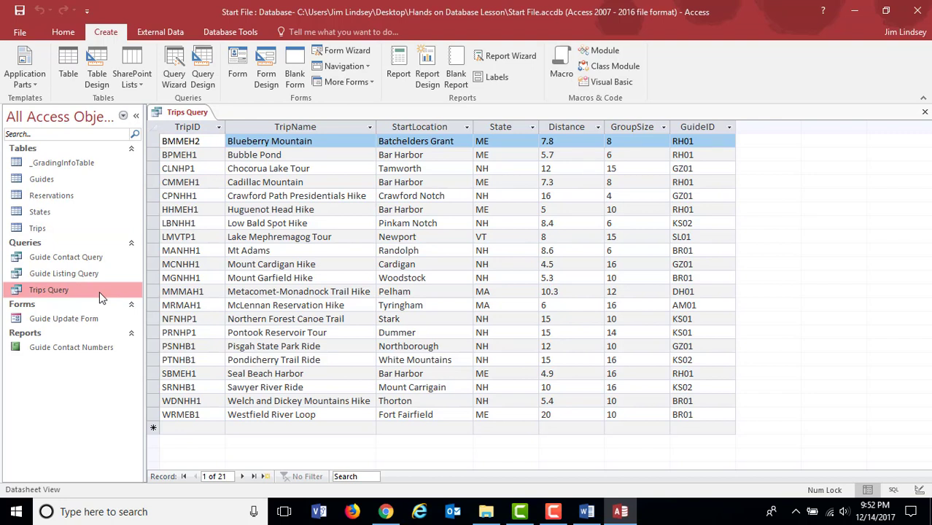
{"action": "left_click", "coordinate": [79, 228]}
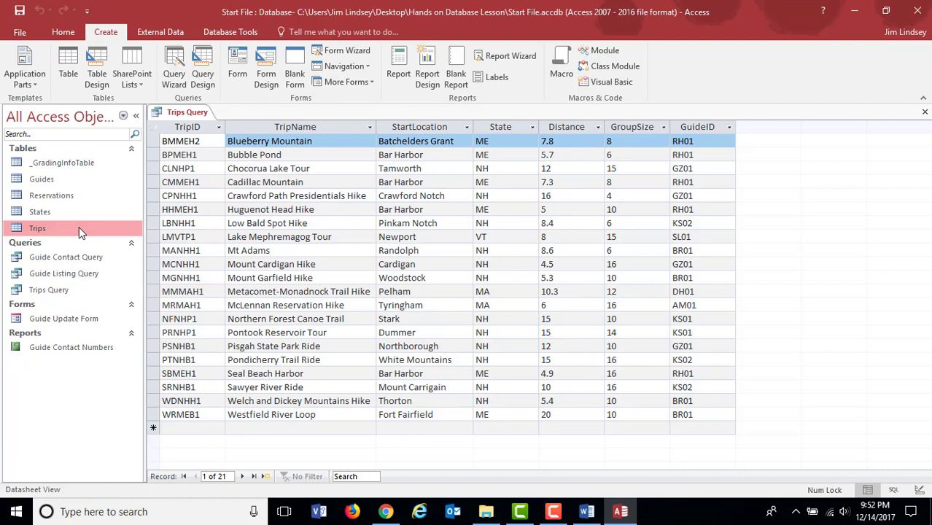
{"action": "left_click", "coordinate": [78, 291]}
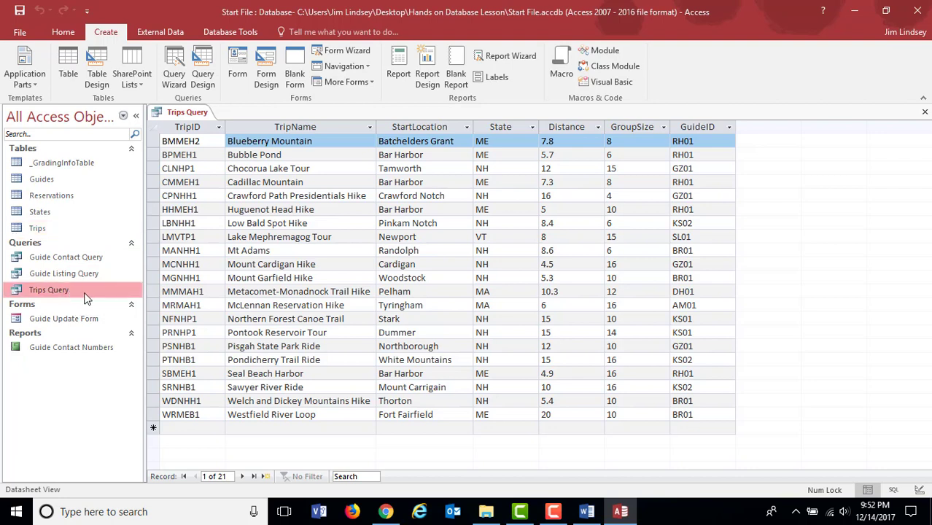
{"action": "double_click", "coordinate": [70, 291]}
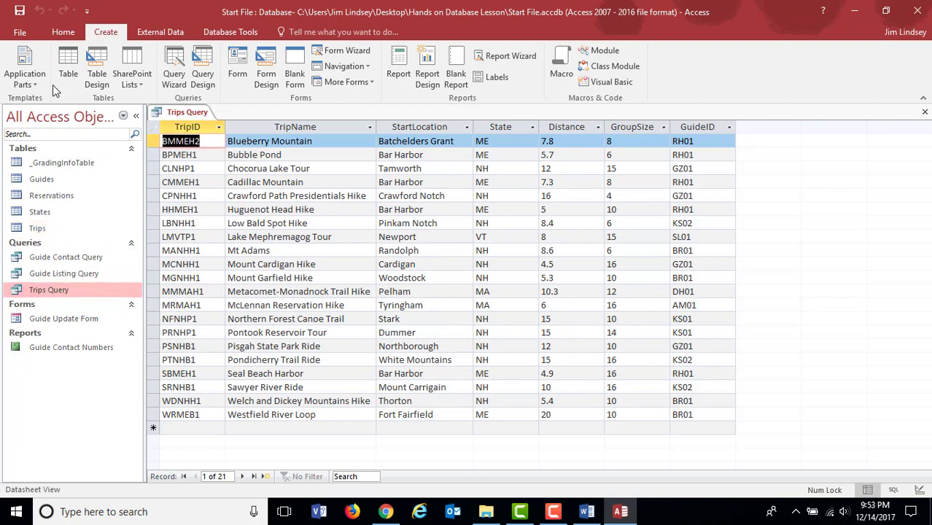
{"action": "left_click", "coordinate": [48, 33]}
{"action": "left_click", "coordinate": [16, 77]}
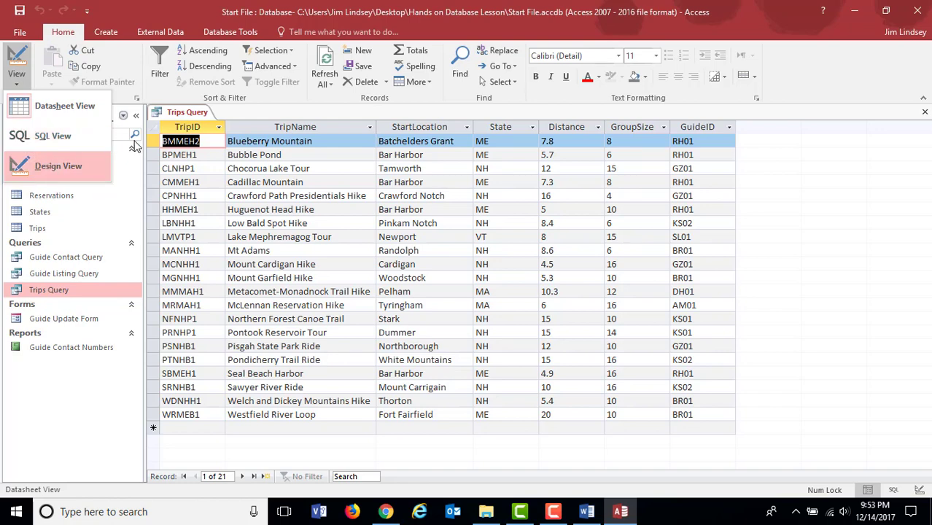
{"action": "left_click", "coordinate": [70, 165]}
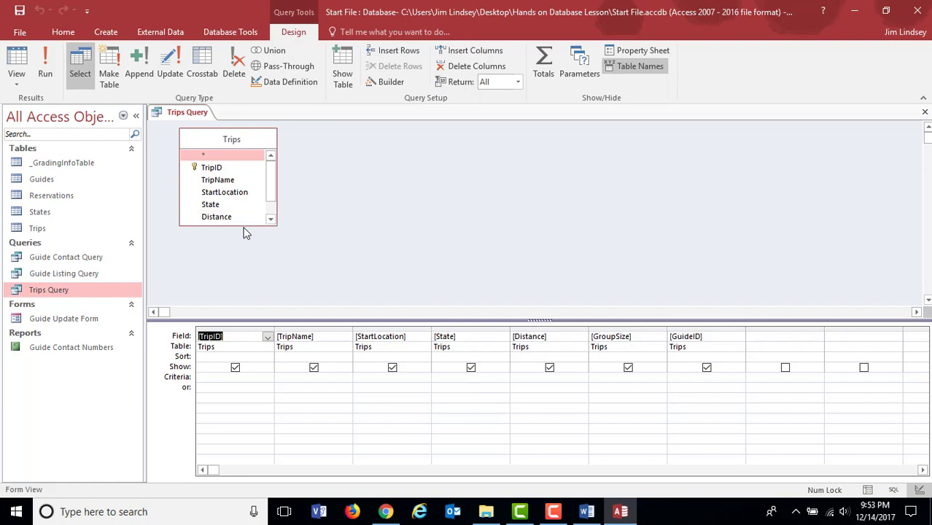
{"action": "left_click_drag", "start_coordinate": [241, 225], "coordinate": [242, 275]}
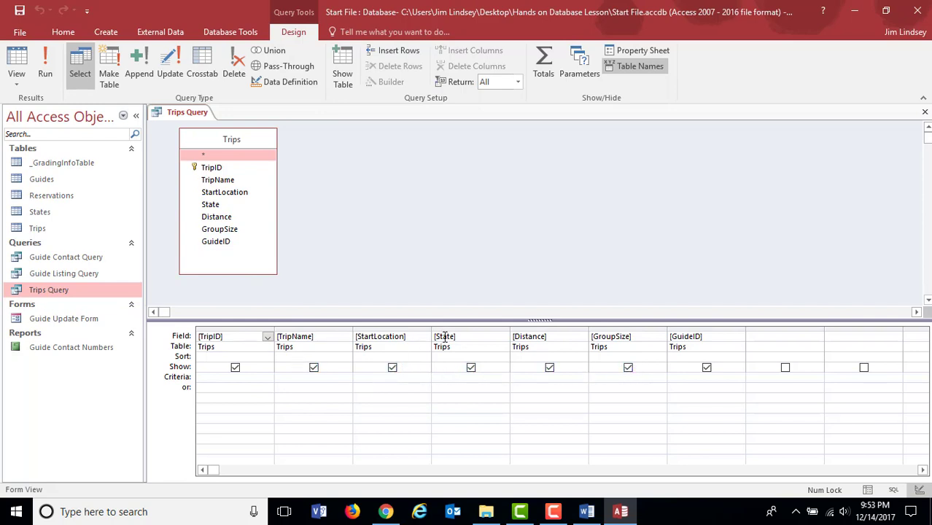
Step: Set the State criterion of Trips Query to NH and run the query
{"action": "left_click", "coordinate": [458, 376]}
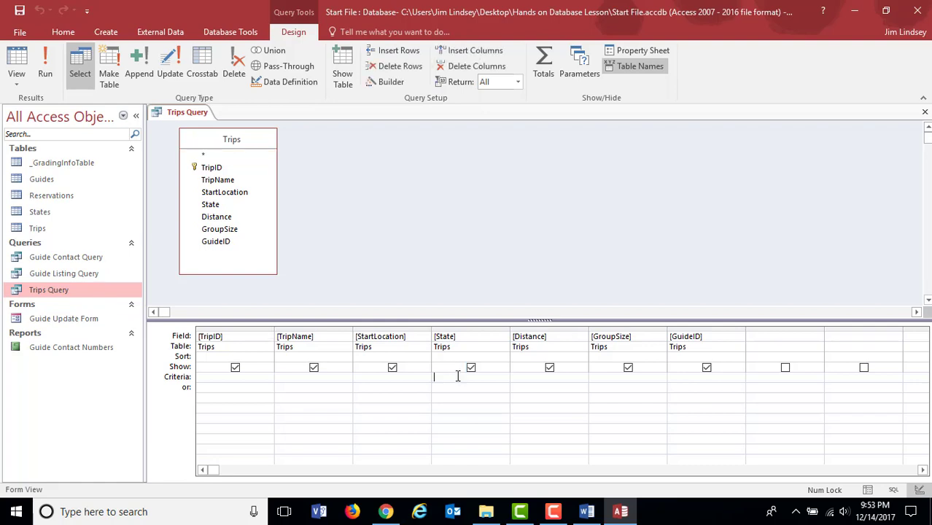
{"action": "type", "text": "NH"}
{"action": "left_click", "coordinate": [45, 71]}
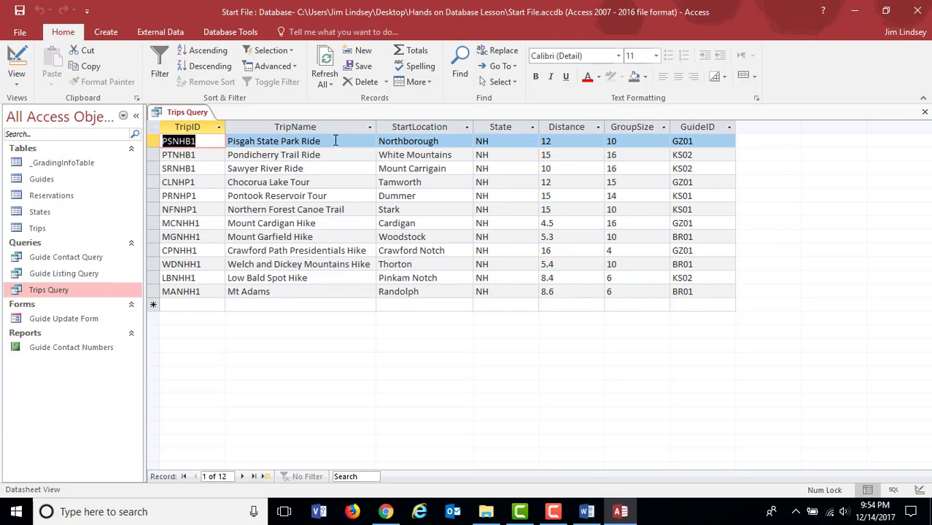
Step: Return to the query design, add the criterion >12 for Distance and run the query
{"action": "left_click", "coordinate": [21, 88]}
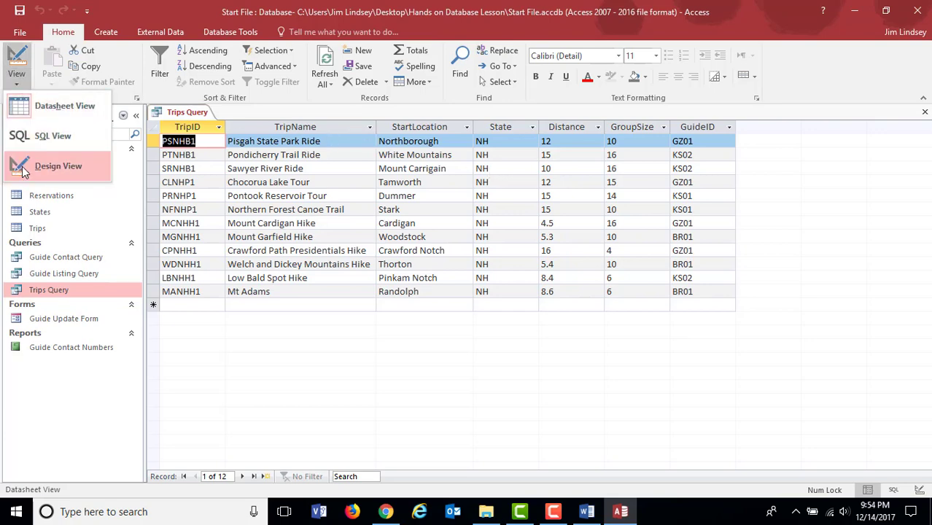
{"action": "left_click", "coordinate": [28, 161]}
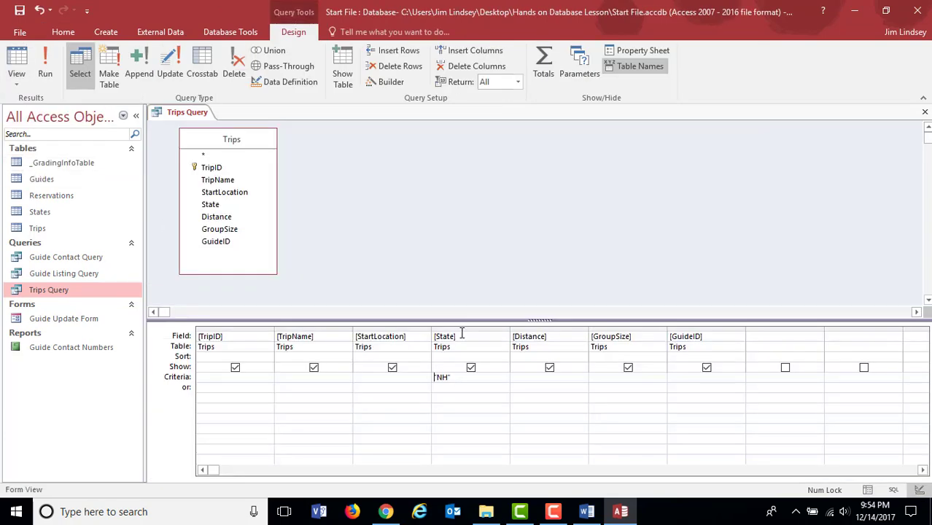
{"action": "left_click", "coordinate": [525, 377]}
{"action": "type", "text": ">12"}
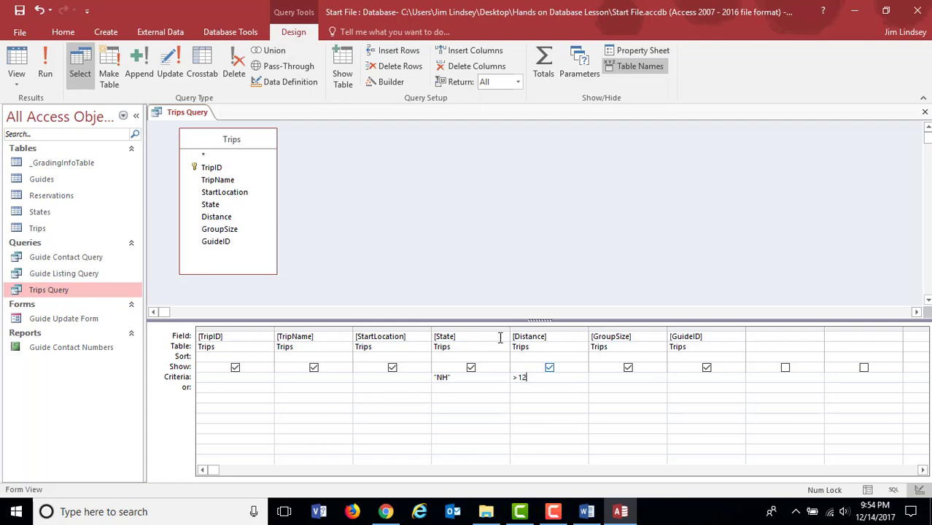
{"action": "left_click", "coordinate": [51, 71]}
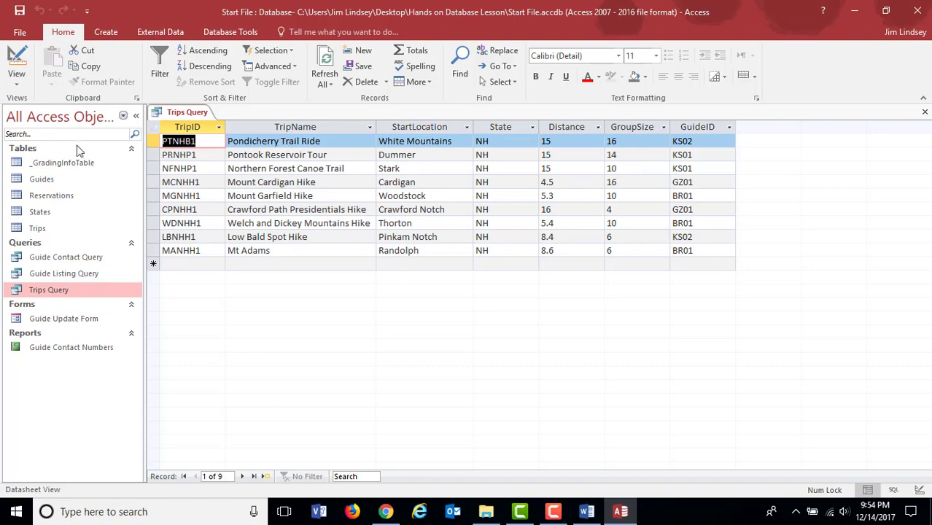
Step: Reopen the query design, add the criterion >14 for GroupSize and run the query
{"action": "left_click", "coordinate": [18, 81]}
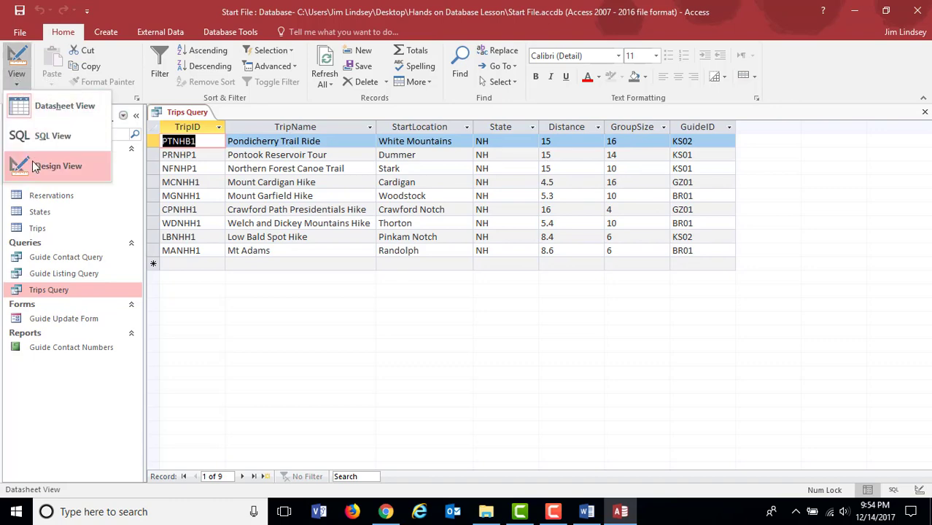
{"action": "left_click", "coordinate": [43, 163]}
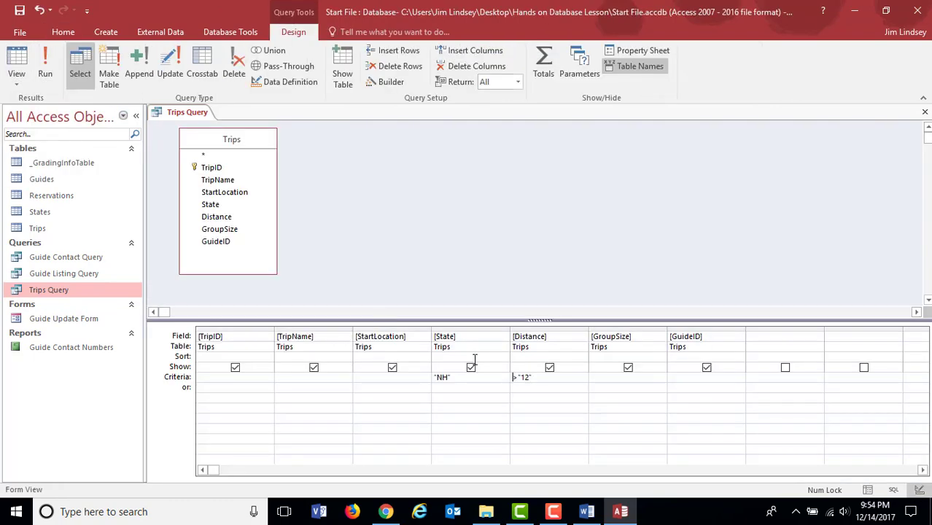
{"action": "left_click", "coordinate": [602, 376]}
{"action": "left_click", "coordinate": [45, 69]}
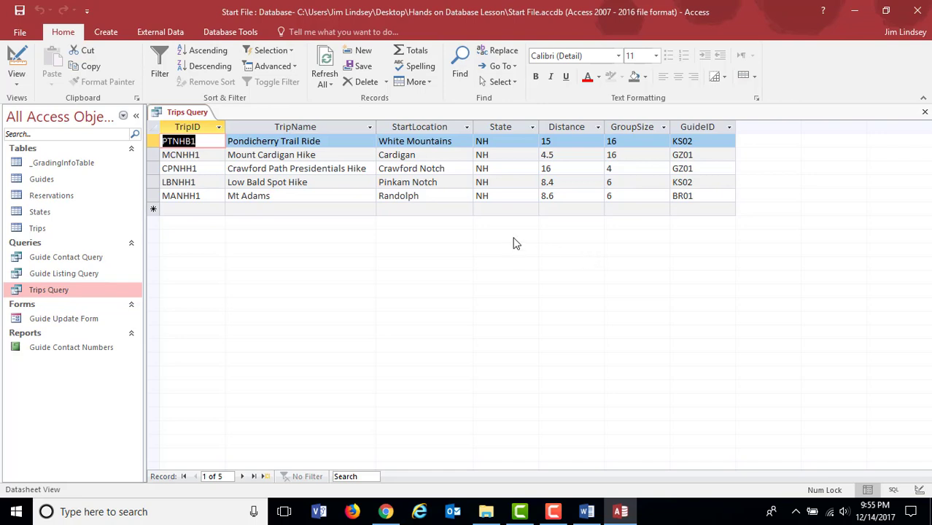
Step: Check the Distance and GroupSize criteria in Design View and rerun Trips Query
{"action": "left_click", "coordinate": [19, 85]}
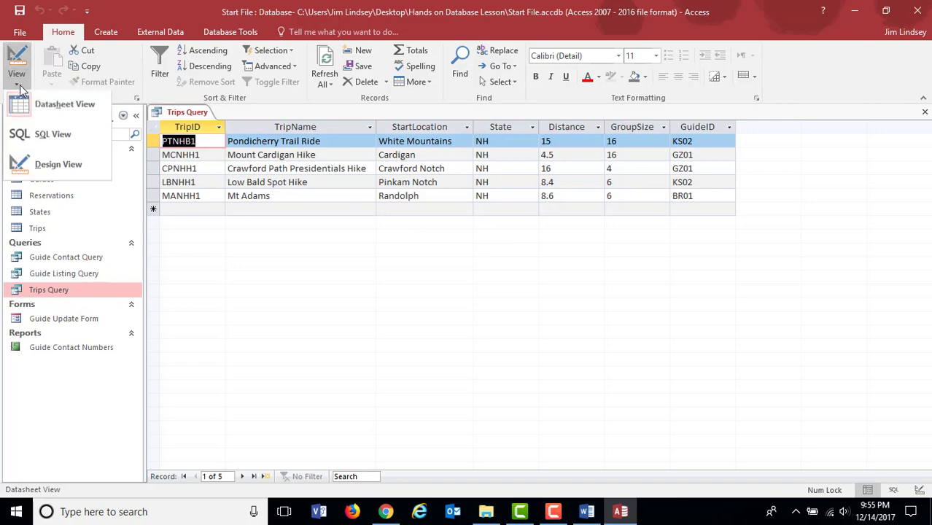
{"action": "left_click", "coordinate": [40, 165]}
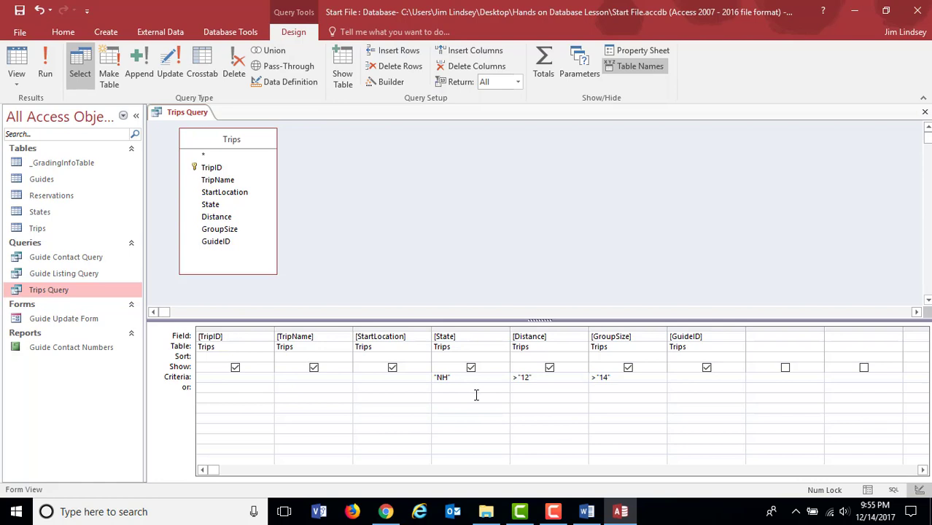
{"action": "left_click", "coordinate": [600, 381]}
{"action": "key", "text": "shift+Tab"}
{"action": "left_click", "coordinate": [46, 72]}
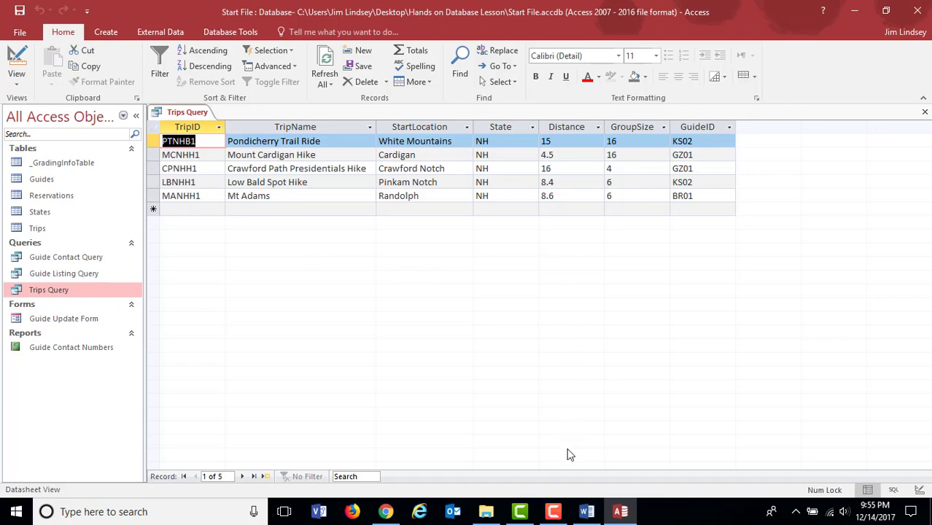
Step: Switch to the Word instructions and read items 11 to 13 on the Trips query, form and report
{"action": "left_click", "coordinate": [587, 511]}
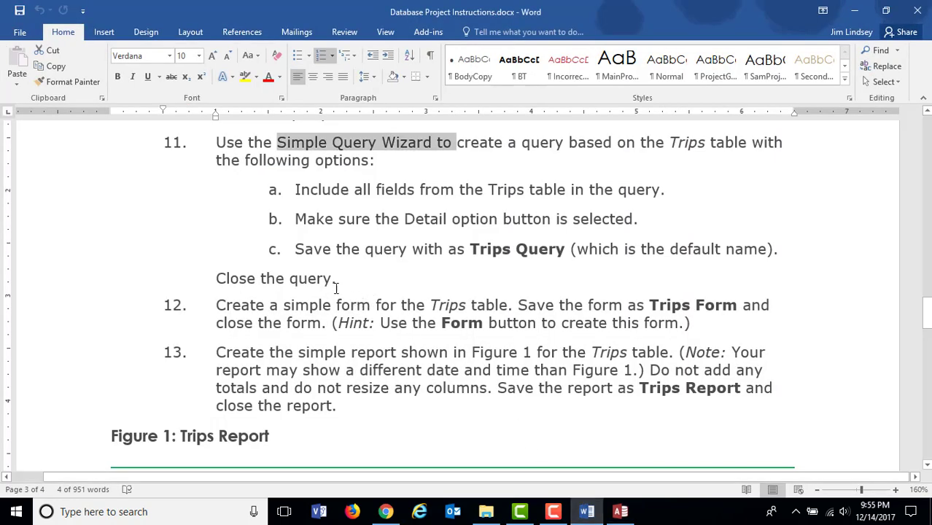
{"action": "left_click_drag", "start_coordinate": [276, 143], "coordinate": [400, 150]}
{"action": "scroll", "coordinate": [388, 295], "scroll_direction": "down", "scroll_amount": 4}
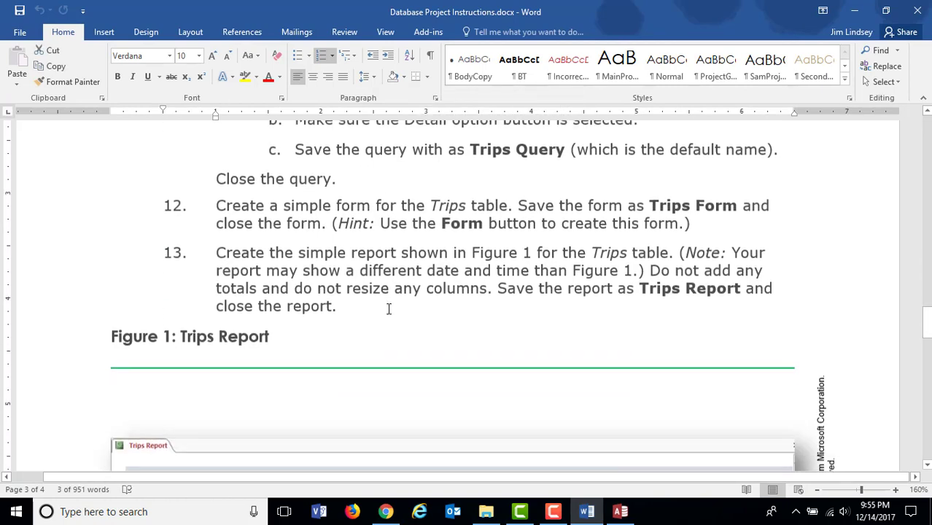
{"action": "scroll", "coordinate": [379, 276], "scroll_direction": "down", "scroll_amount": 10}
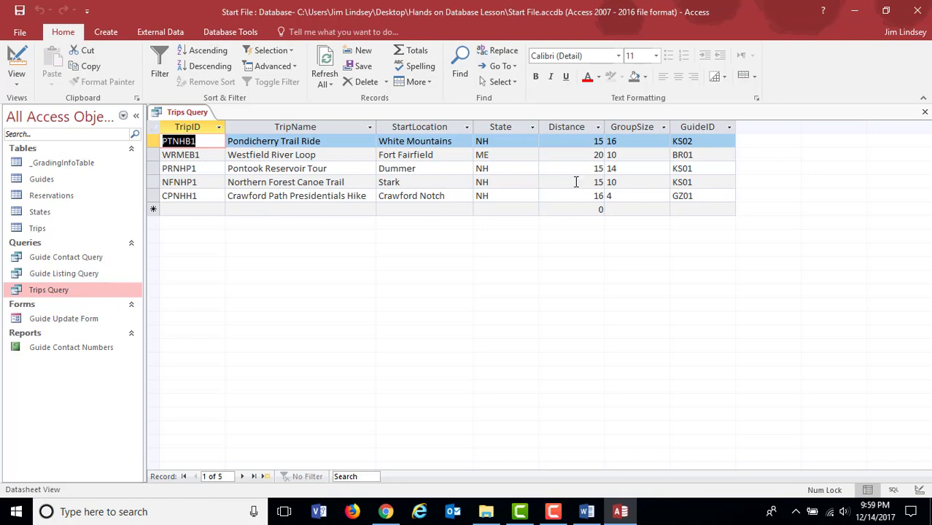
{"action": "left_click", "coordinate": [587, 512]}
{"action": "scroll", "coordinate": [380, 307], "scroll_direction": "up", "scroll_amount": 4}
{"action": "scroll", "coordinate": [380, 307], "scroll_direction": "up", "scroll_amount": 6}
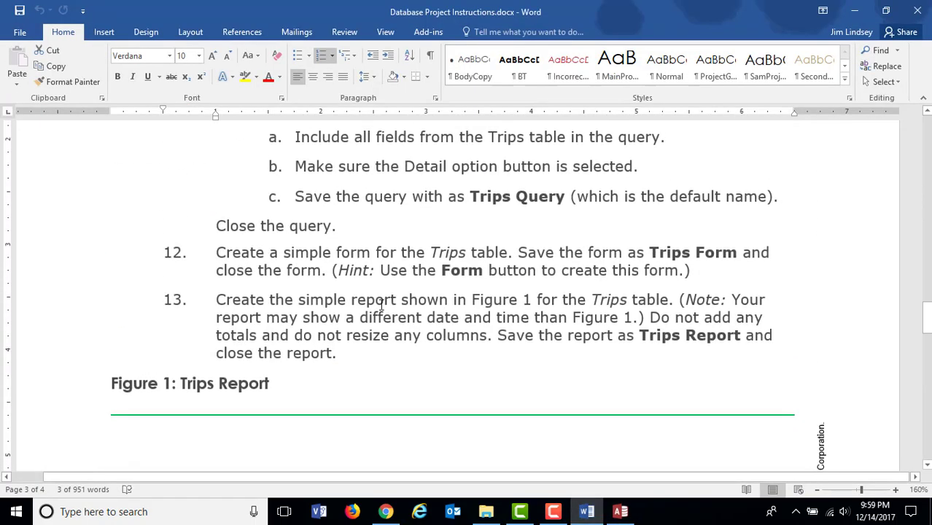
{"action": "scroll", "coordinate": [377, 294], "scroll_direction": "down", "scroll_amount": 3}
{"action": "scroll", "coordinate": [379, 293], "scroll_direction": "down", "scroll_amount": 3}
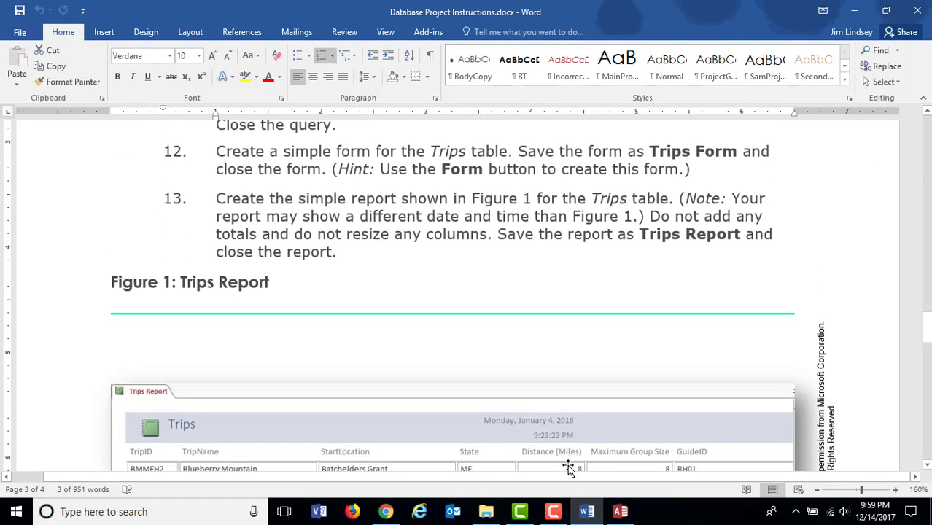
Step: Switch back to Access, set the State criterion of Trips Query to NH in Design View and run the query
{"action": "left_click", "coordinate": [621, 512]}
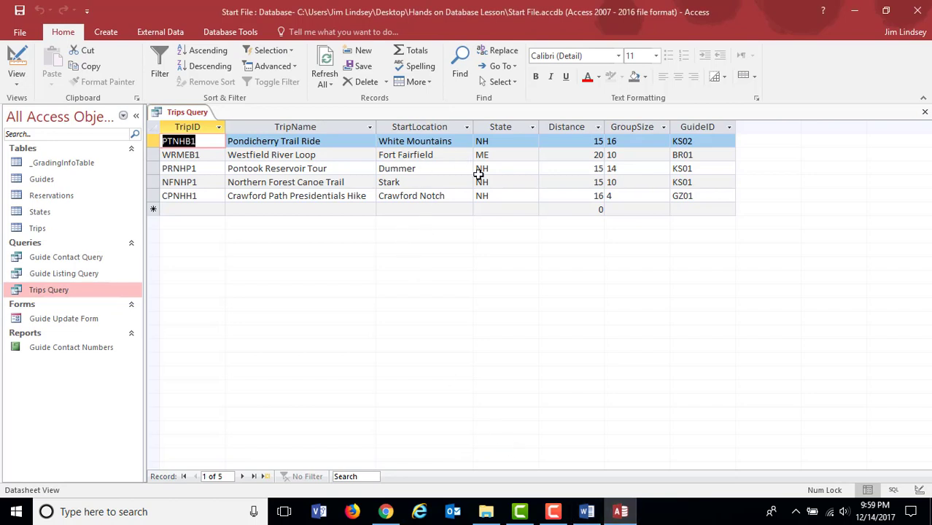
{"action": "left_click", "coordinate": [17, 76]}
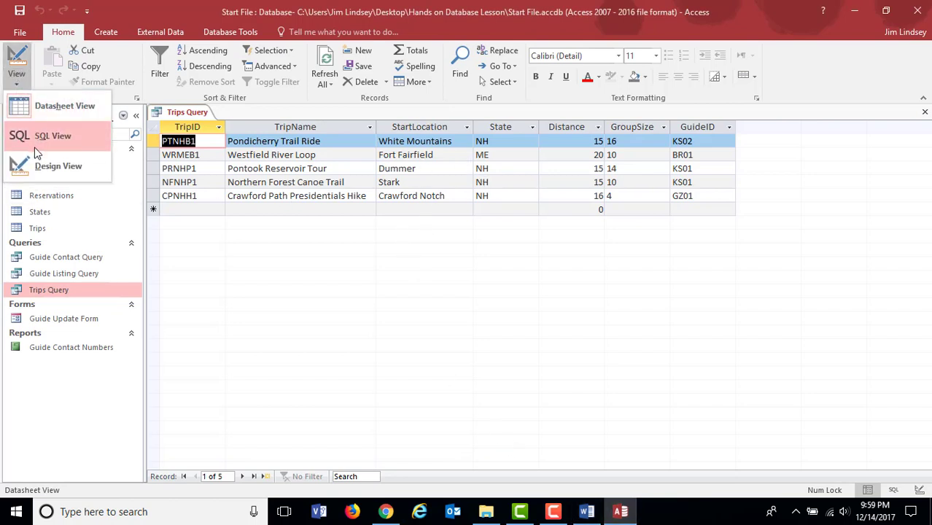
{"action": "left_click", "coordinate": [40, 165]}
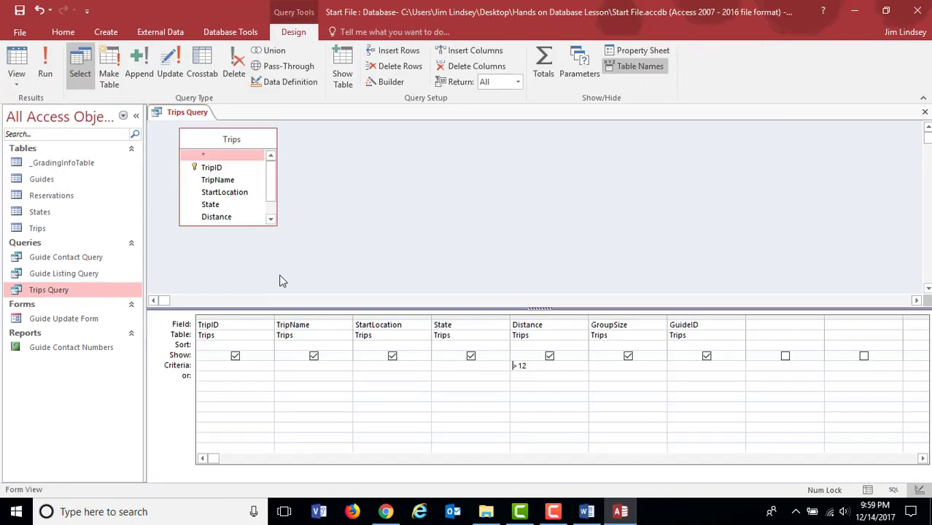
{"action": "left_click", "coordinate": [443, 367]}
{"action": "type", "text": "NH"}
{"action": "left_click", "coordinate": [45, 75]}
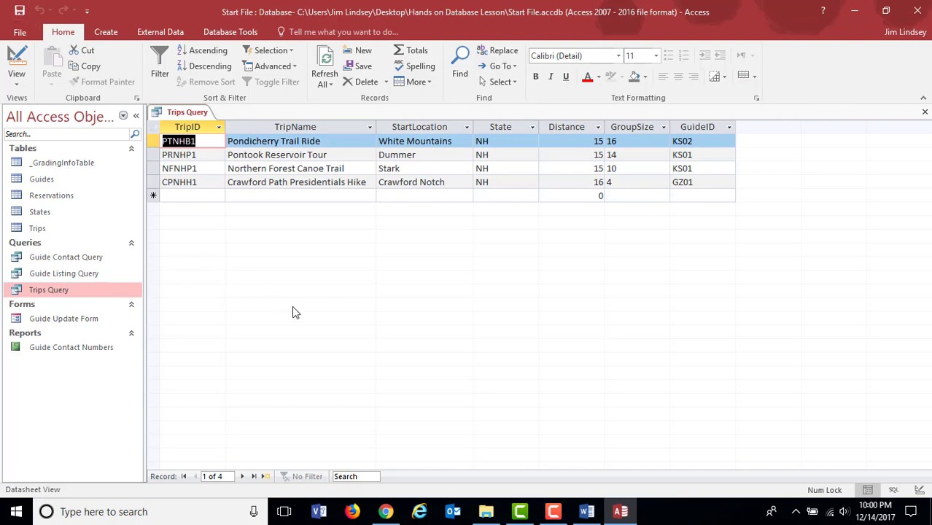
Step: Close Trips Query, open the database relationships and spread out the Trips and Guides tables, with Guides right of Trips
{"action": "left_click", "coordinate": [924, 111]}
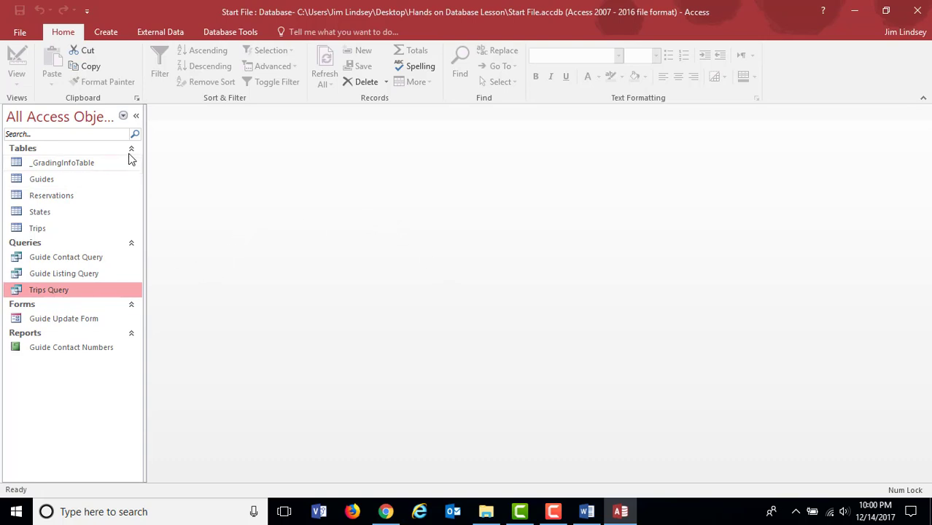
{"action": "left_click", "coordinate": [219, 34]}
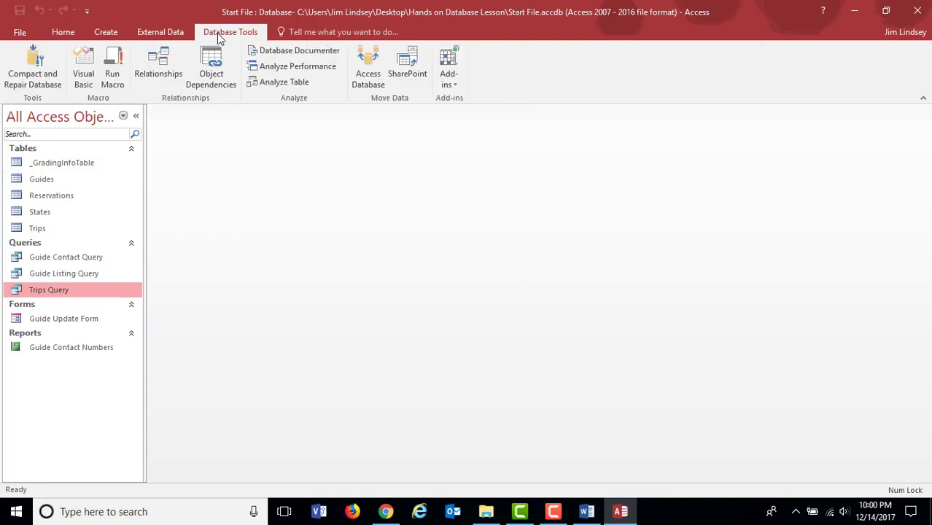
{"action": "left_click", "coordinate": [157, 70]}
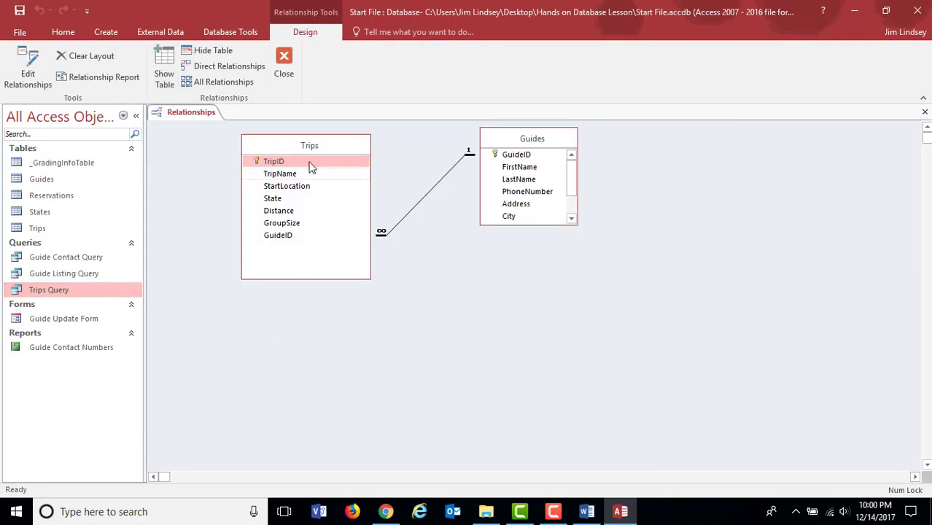
{"action": "left_click_drag", "start_coordinate": [305, 148], "coordinate": [337, 255]}
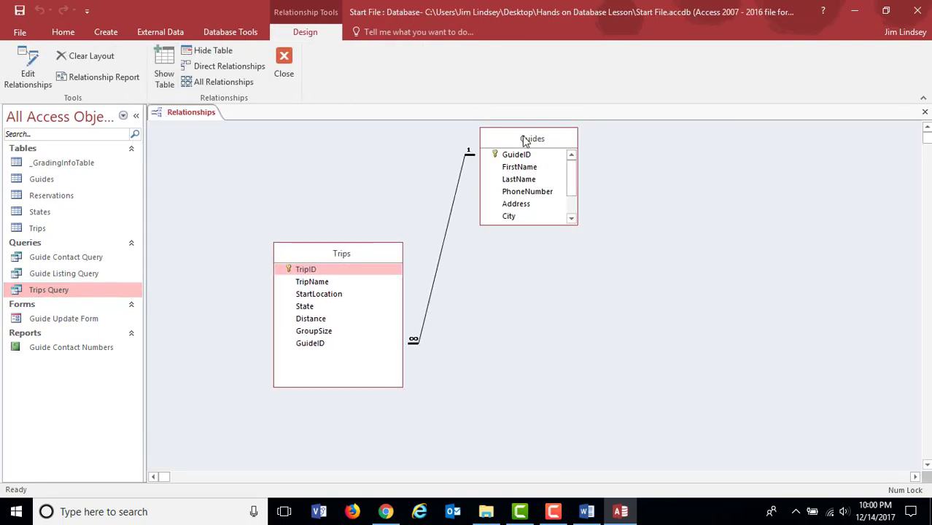
{"action": "left_click_drag", "start_coordinate": [523, 142], "coordinate": [764, 176]}
{"action": "left_click_drag", "start_coordinate": [362, 253], "coordinate": [538, 222]}
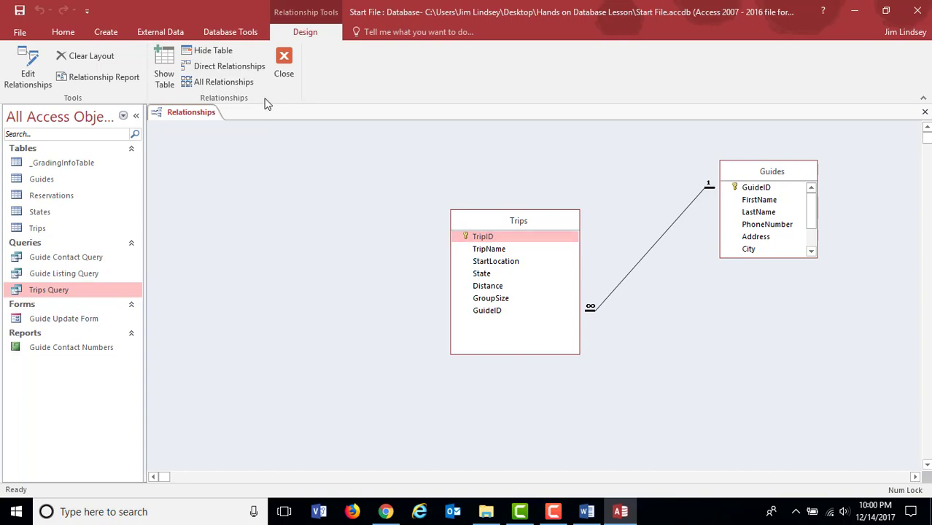
Step: Add the States table to the relationships layout and place it to the left of the Trips table
{"action": "left_click", "coordinate": [164, 69]}
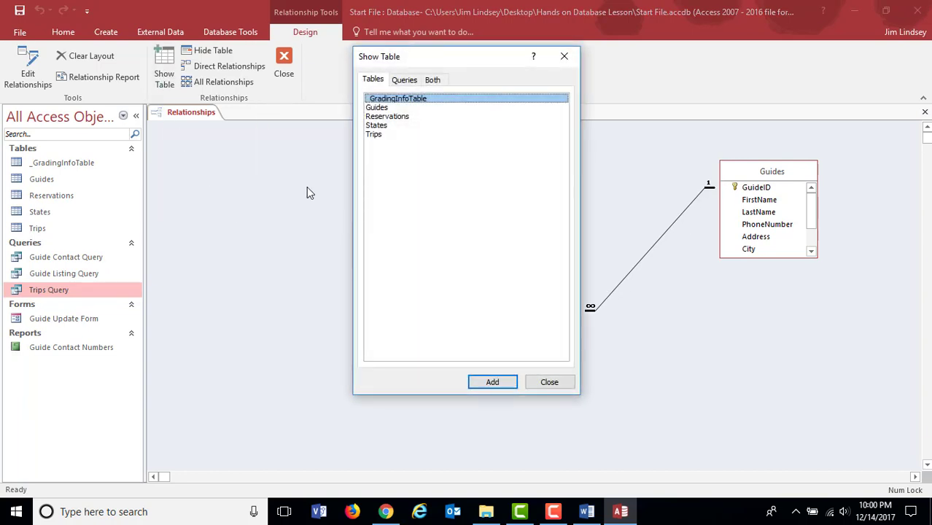
{"action": "left_click", "coordinate": [377, 126]}
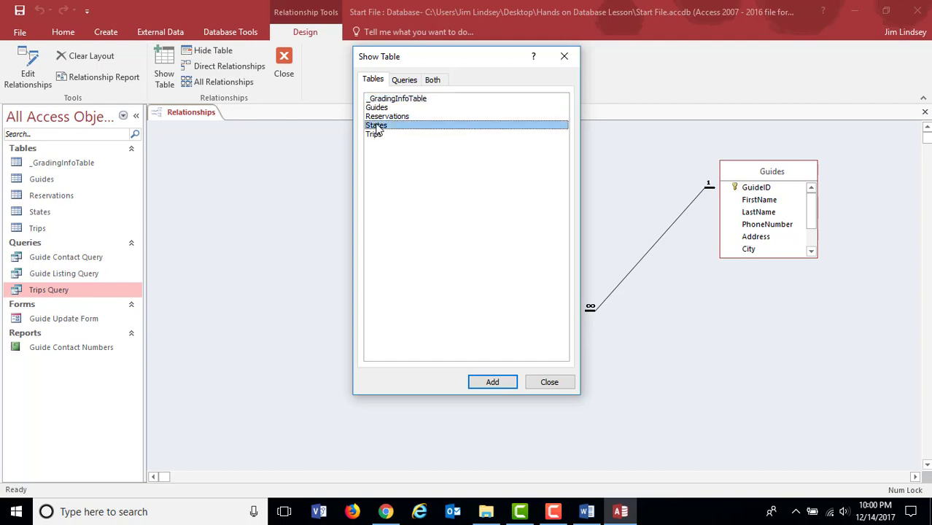
{"action": "left_click", "coordinate": [493, 383]}
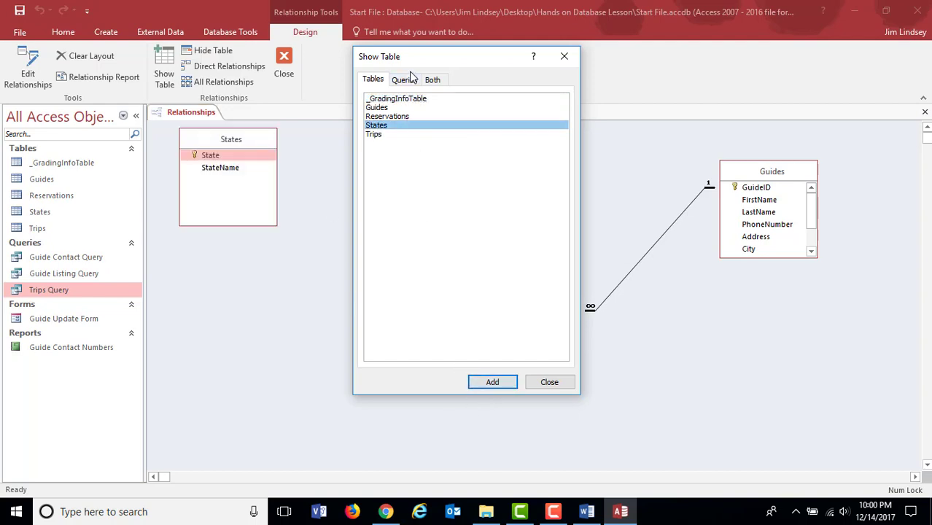
{"action": "left_click", "coordinate": [562, 58]}
{"action": "left_click_drag", "start_coordinate": [253, 148], "coordinate": [364, 189]}
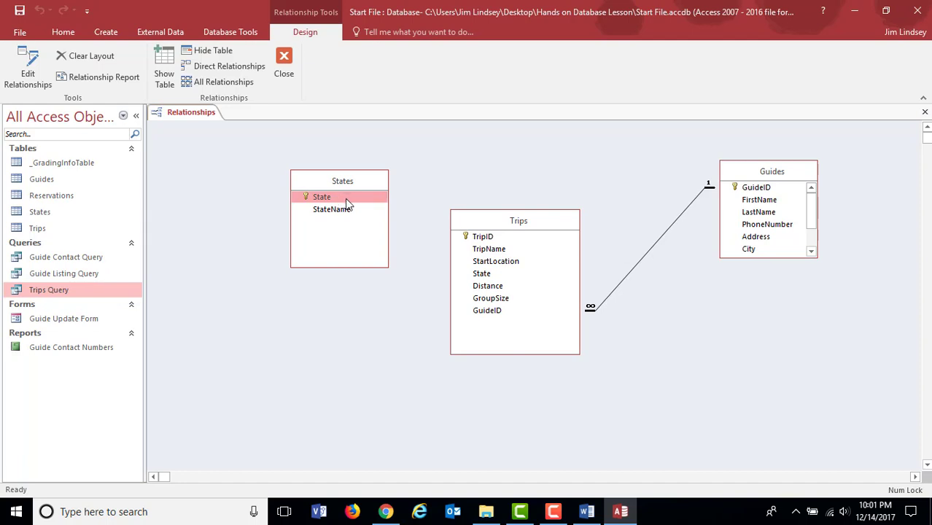
Step: Relate States to Trips on State, enforcing referential integrity with cascading updates and deletes, and close the relationships layout
{"action": "left_click_drag", "start_coordinate": [387, 204], "coordinate": [485, 273]}
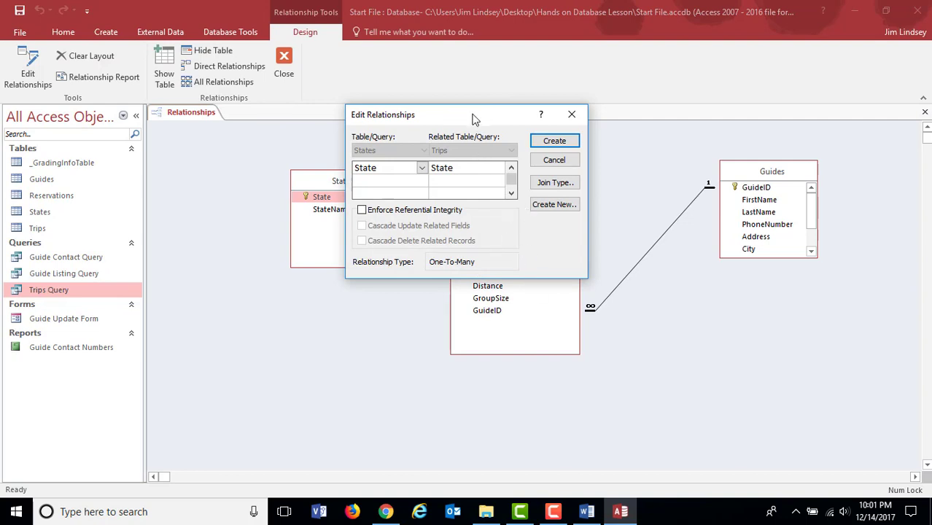
{"action": "left_click_drag", "start_coordinate": [470, 119], "coordinate": [307, 277]}
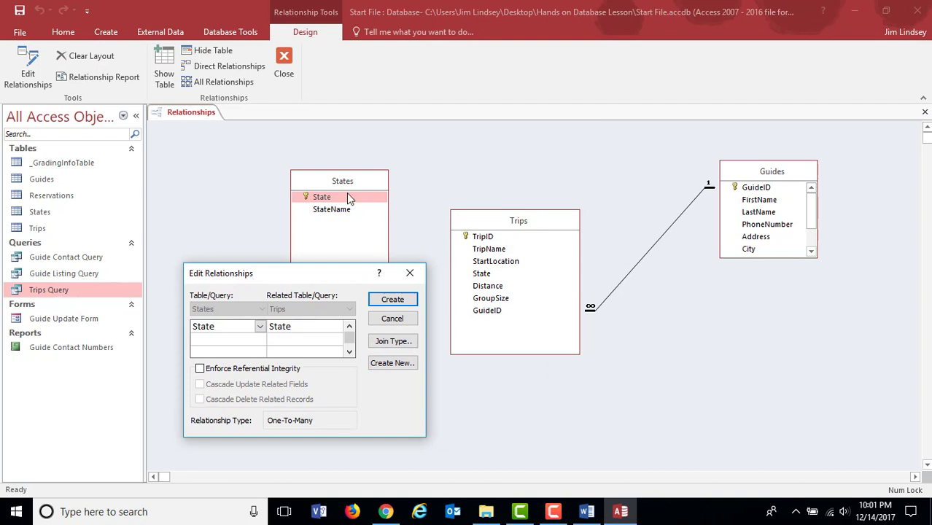
{"action": "left_click_drag", "start_coordinate": [353, 274], "coordinate": [522, 149]}
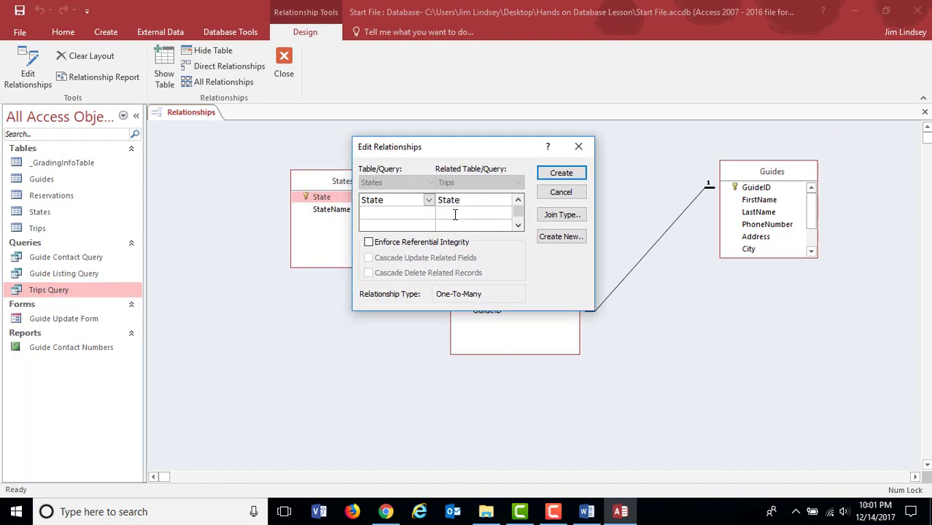
{"action": "left_click", "coordinate": [369, 242]}
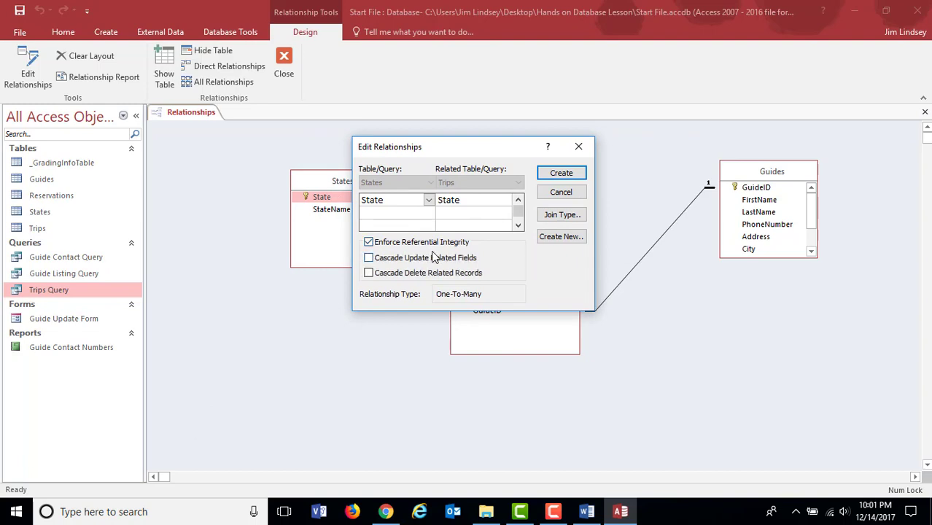
{"action": "left_click", "coordinate": [372, 259]}
{"action": "left_click", "coordinate": [370, 273]}
{"action": "left_click", "coordinate": [559, 174]}
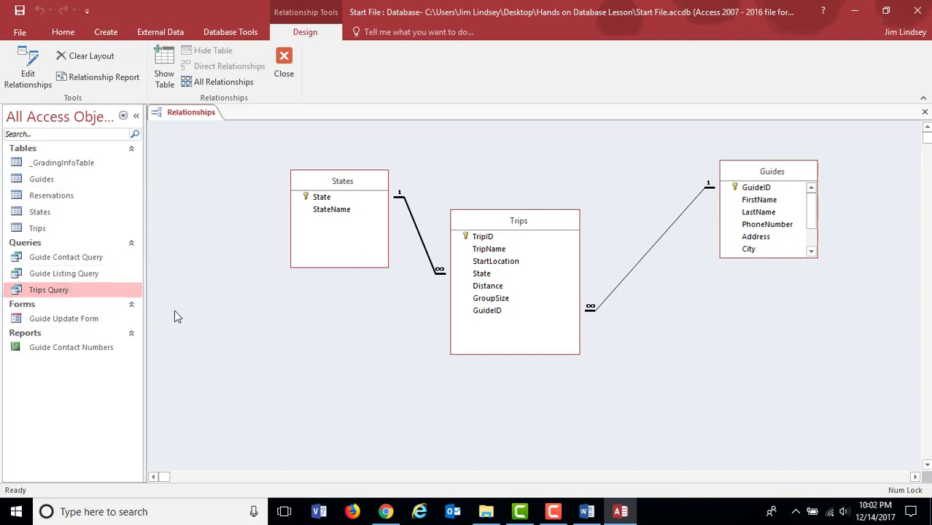
{"action": "left_click", "coordinate": [284, 64]}
{"action": "left_click", "coordinate": [413, 294]}
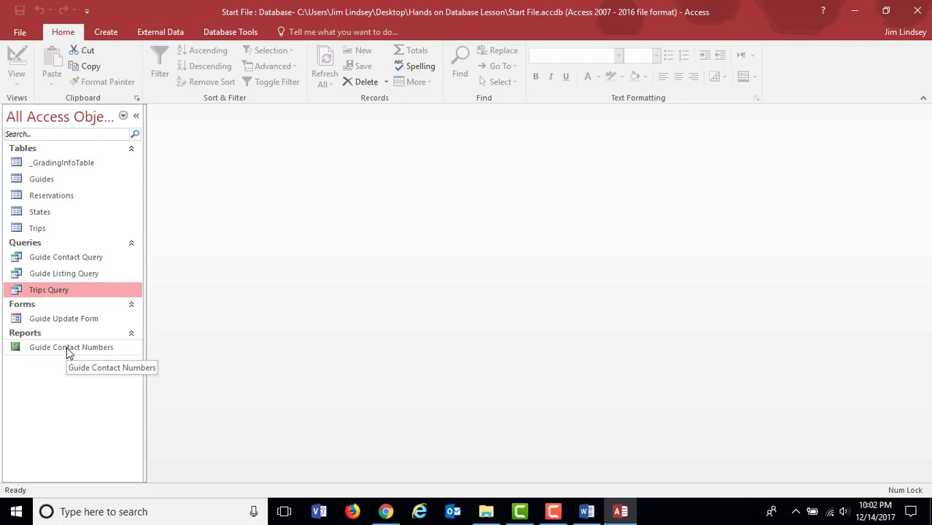
Step: Open the Guide Contact Numbers report and bring up the commands for creating database objects
{"action": "left_click", "coordinate": [66, 348]}
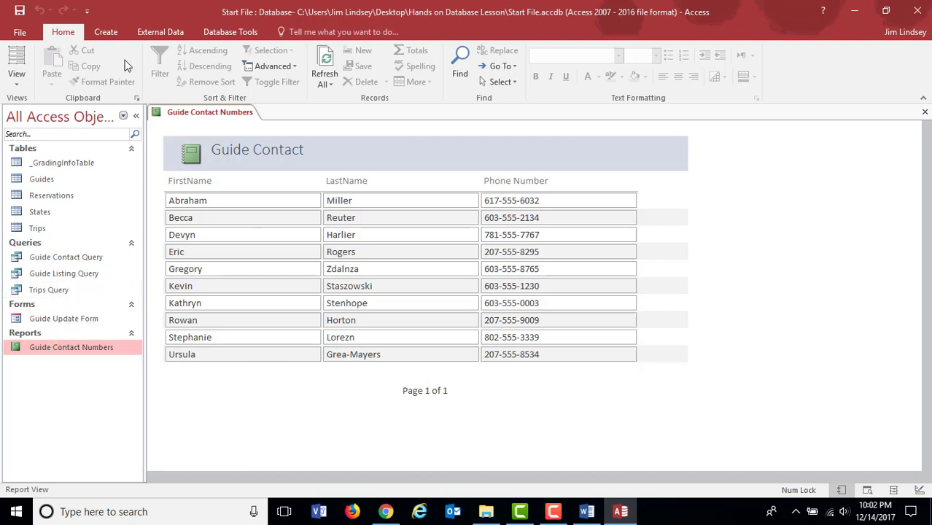
{"action": "left_click", "coordinate": [108, 31]}
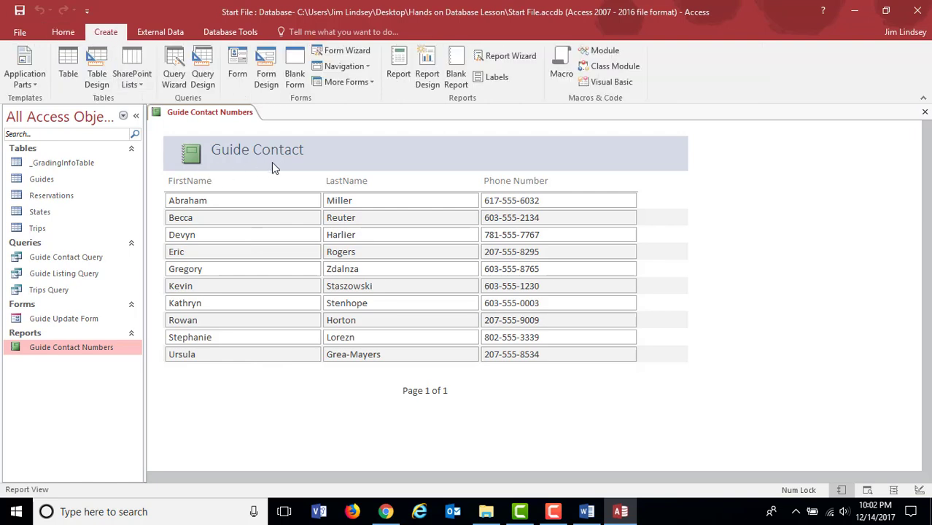